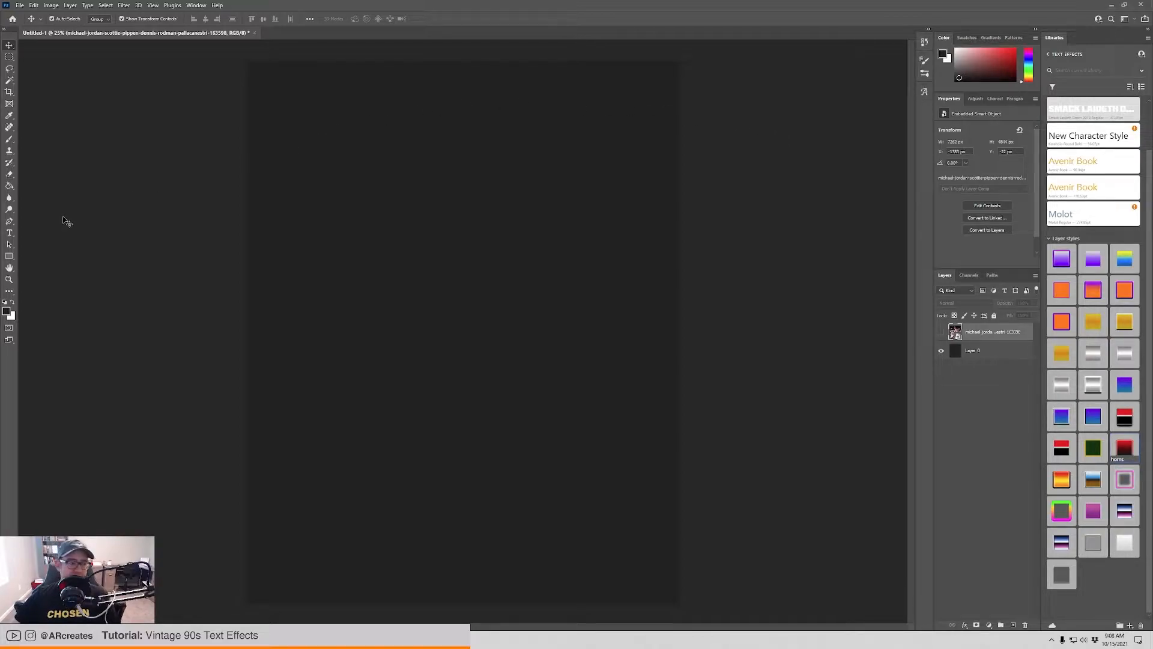
# Add a text layer reading CHAMPIONS in the upper part of the dark canvas.
pyautogui.click(11, 234)
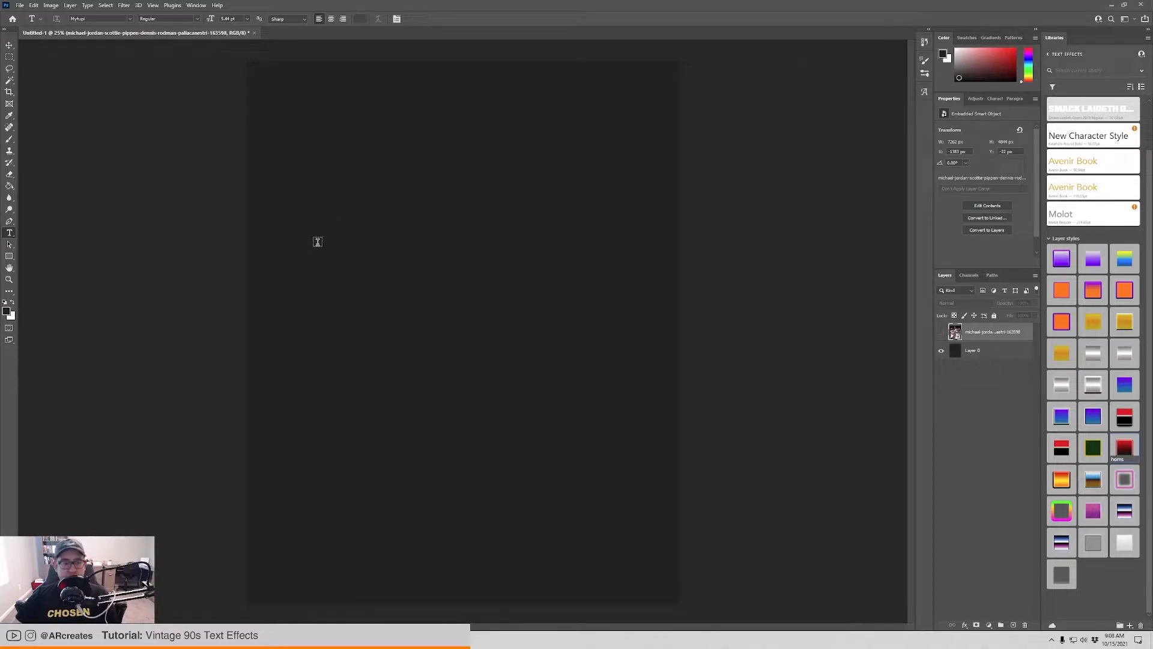
pyautogui.click(295, 204)
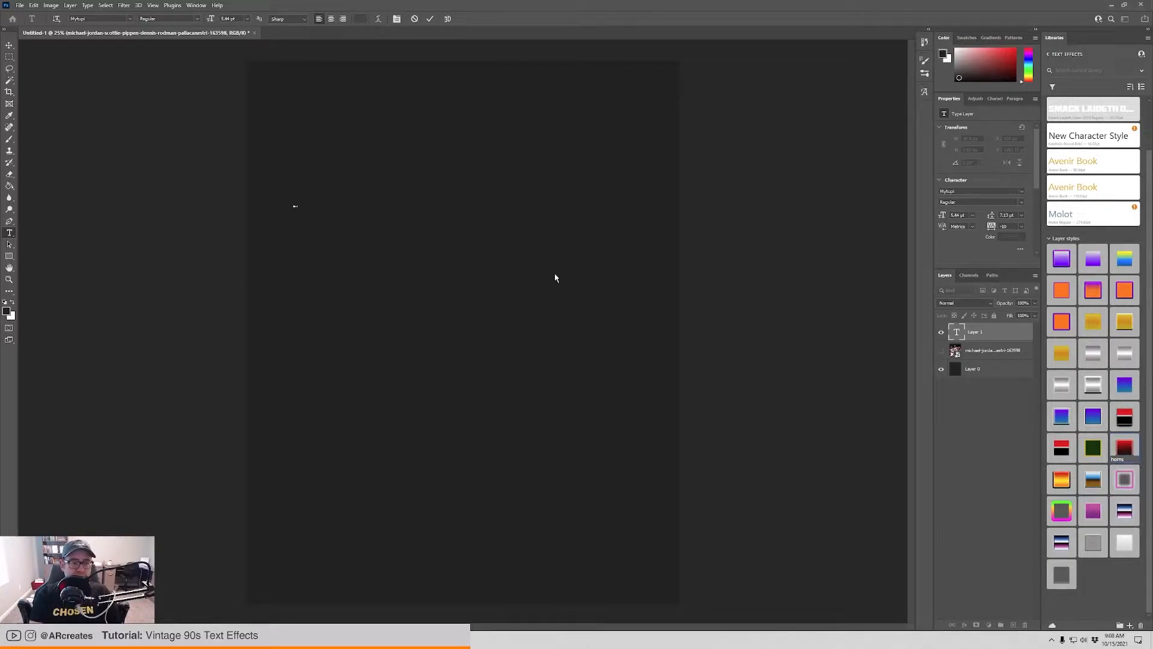
pyautogui.hotkey('ctrl', 'Return')
pyautogui.press('v')
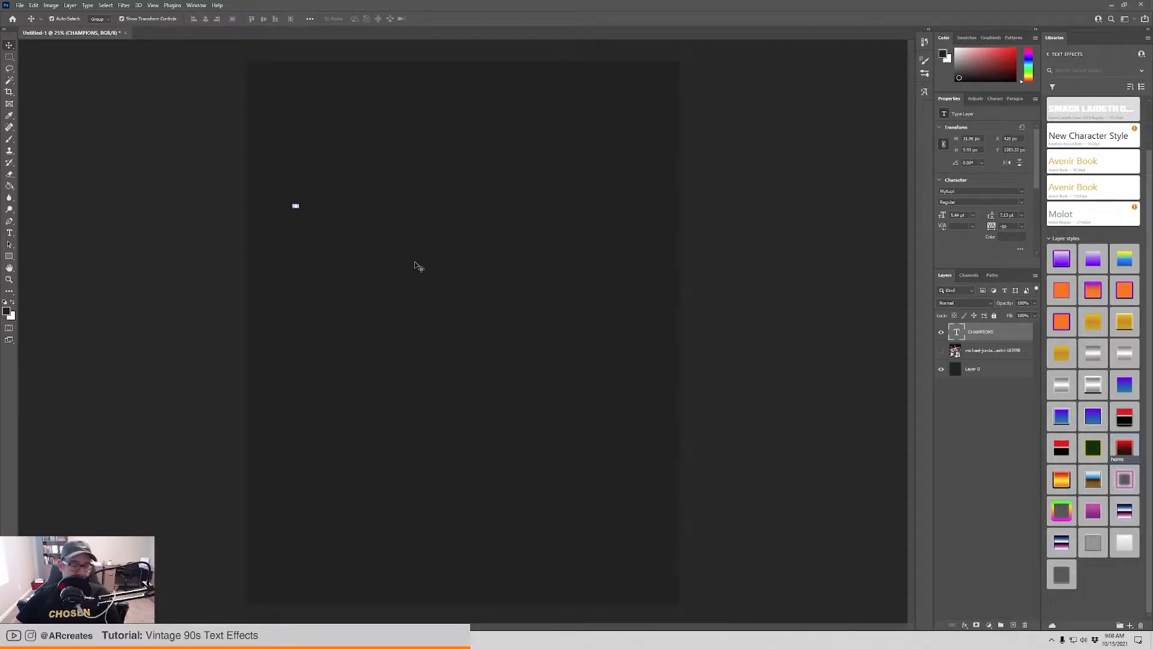
# Scale the CHAMPIONS text up to nearly the full canvas width and place it in the upper half of the canvas.
pyautogui.hotkey('ctrl', 't')
pyautogui.moveTo(298, 205); pyautogui.dragTo(709, 172)
pyautogui.moveTo(474, 178); pyautogui.dragTo(458, 240)
pyautogui.press('Return')
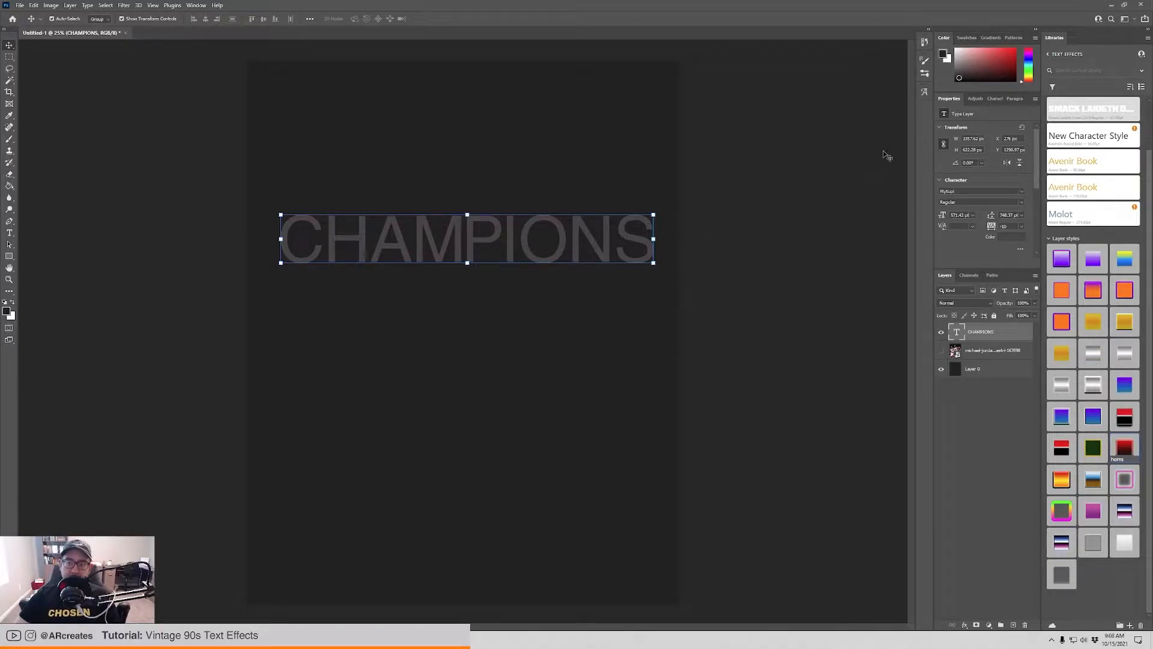
# Change the CHAMPIONS text's font to Smack Laideth Down 2019.
pyautogui.click(1021, 192)
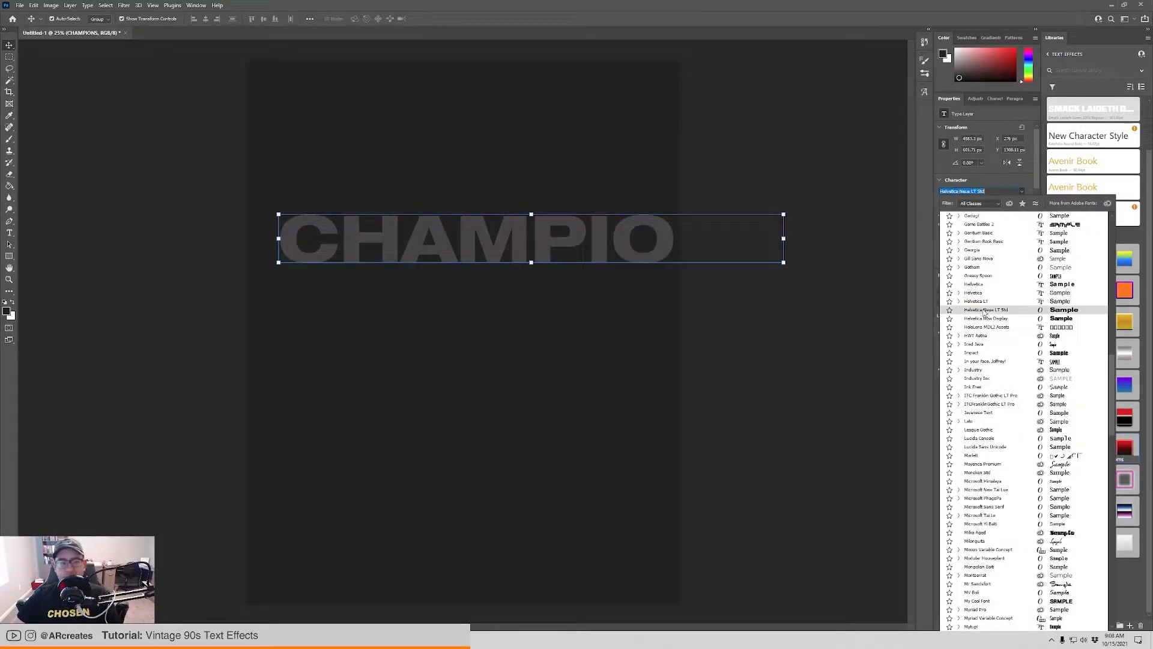
pyautogui.scroll(-1, 988, 333)
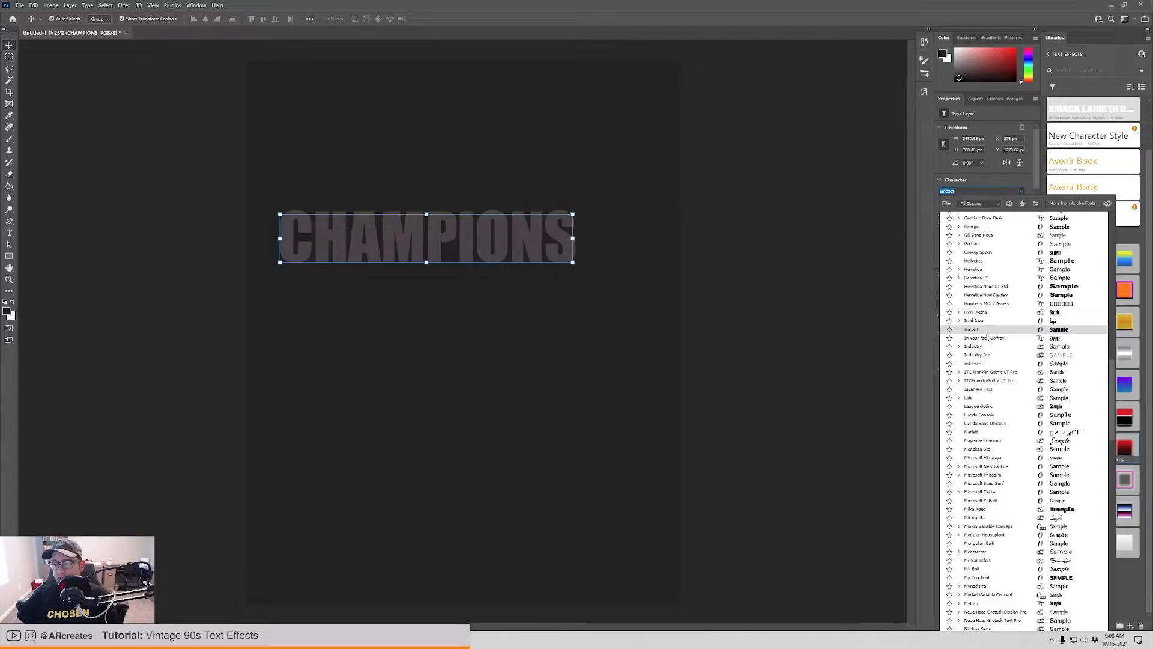
pyautogui.scroll(-1, 985, 333)
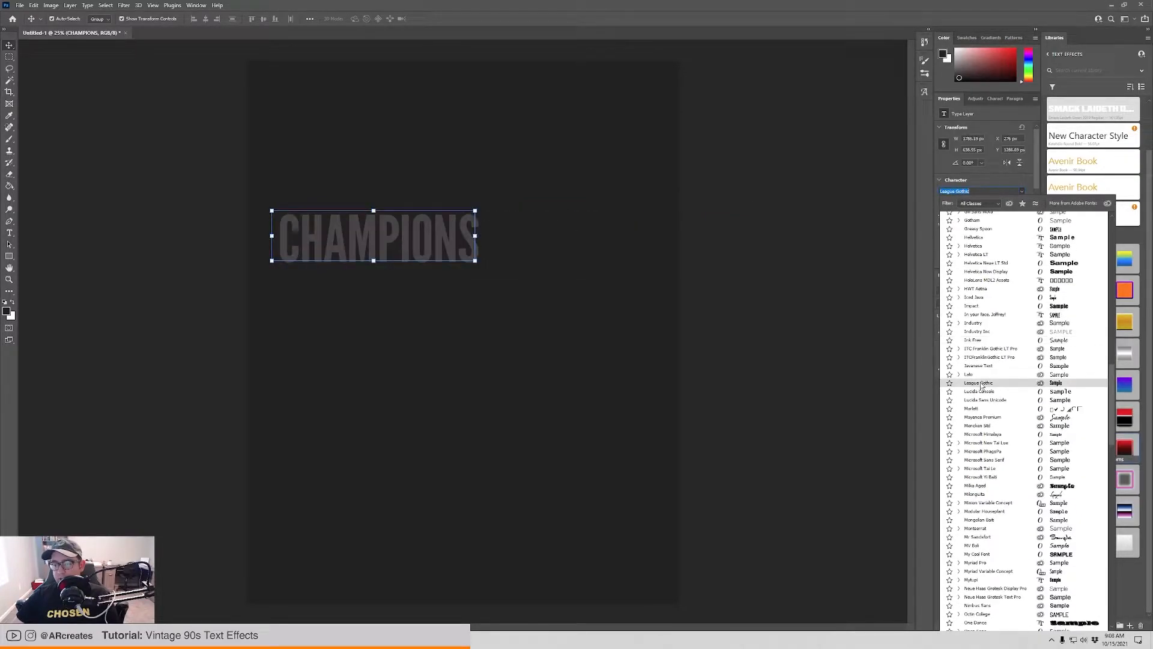
pyautogui.scroll(-9, 980, 386)
pyautogui.scroll(-6, 982, 386)
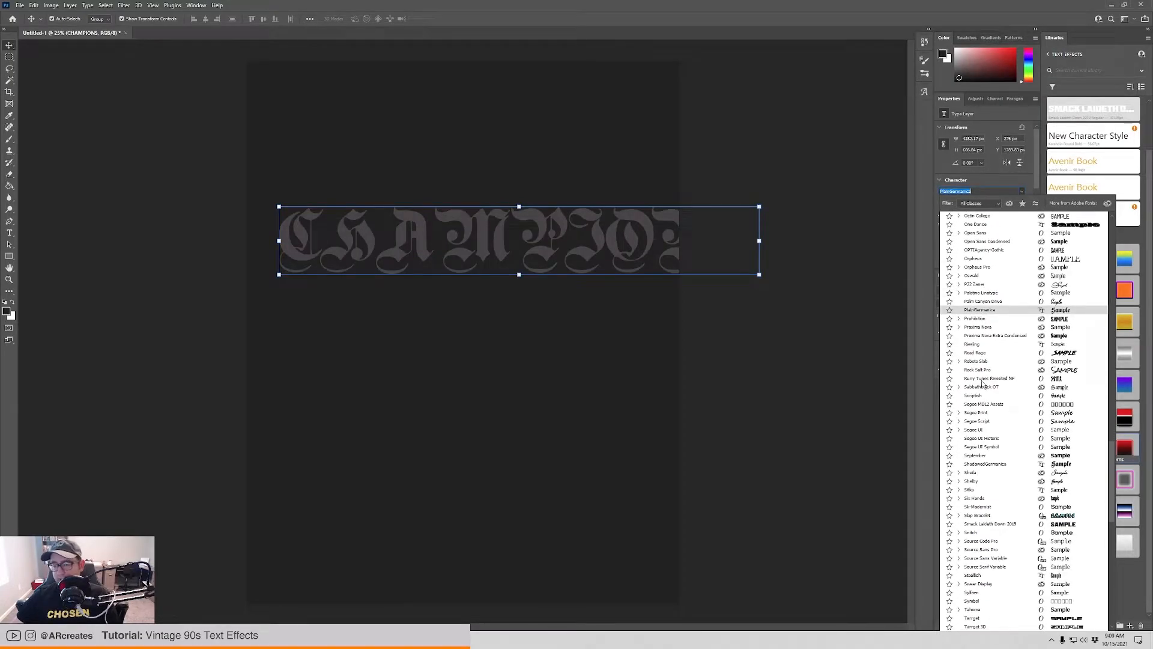
pyautogui.scroll(-2, 982, 384)
pyautogui.scroll(-1, 983, 384)
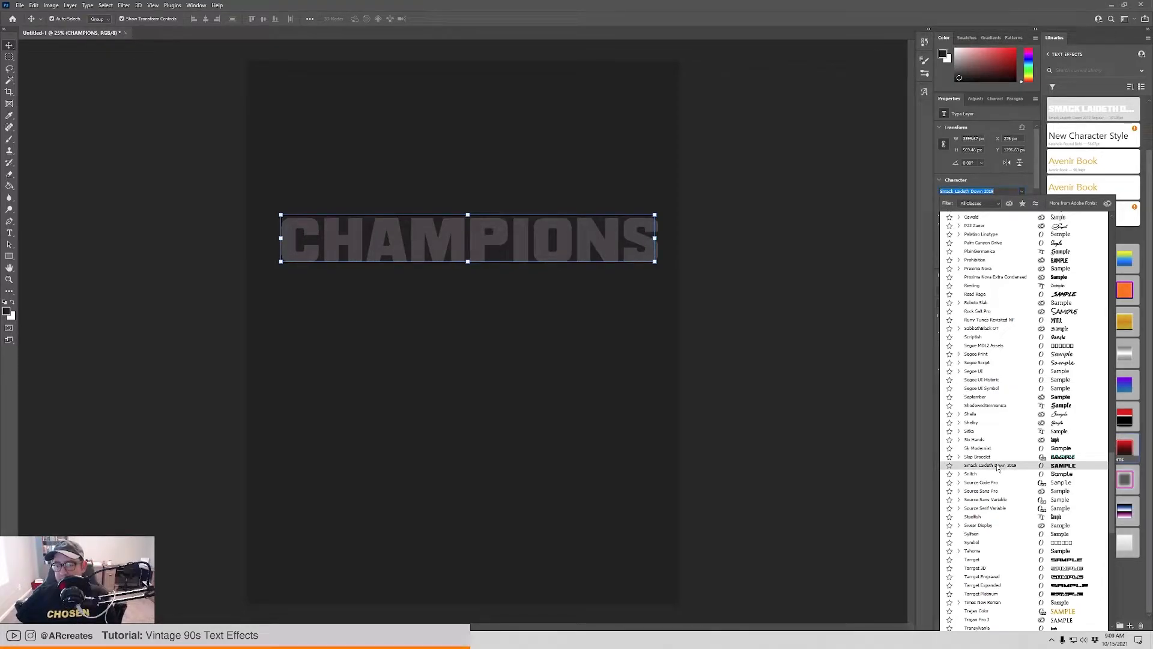
pyautogui.click(998, 466)
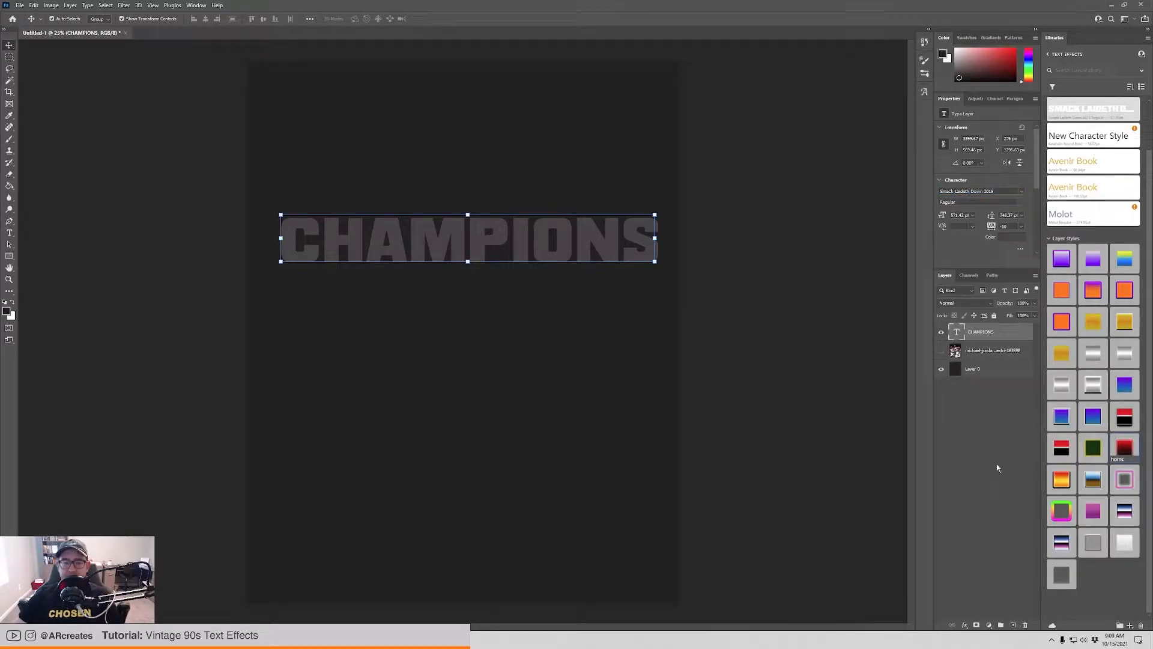
# Move the CHAMPIONS text slightly lower, centre it horizontally on the canvas and keep it selected.
pyautogui.moveTo(479, 242); pyautogui.dragTo(472, 269)
pyautogui.click(800, 317)
pyautogui.click(370, 278)
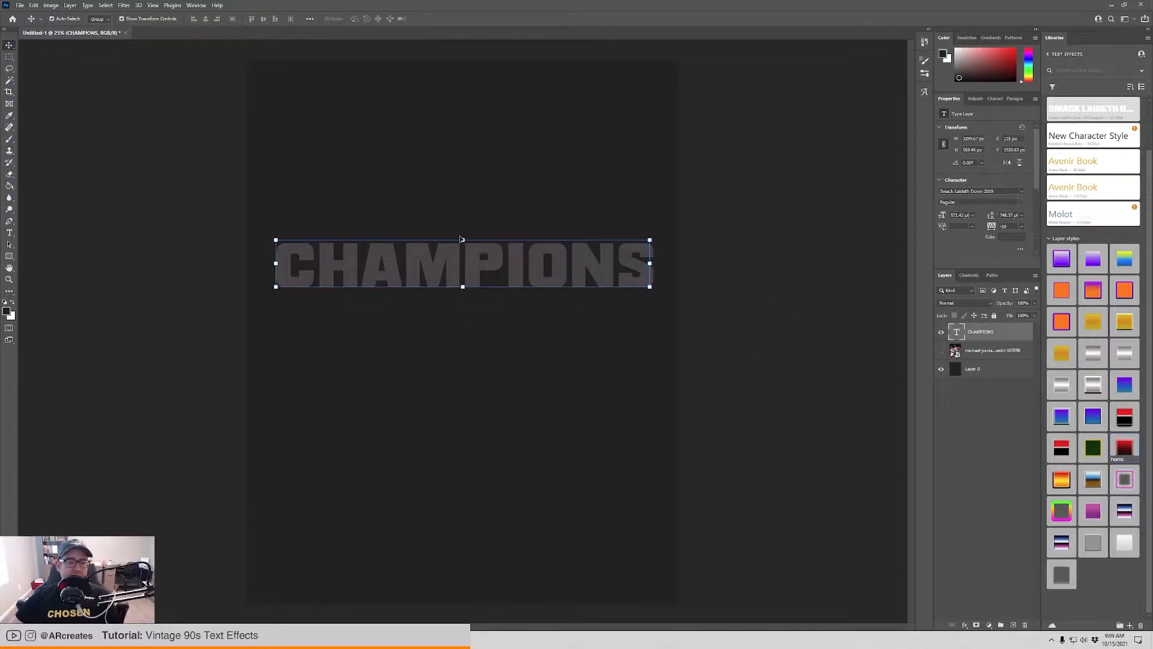
# Try the saved dark red, purple-blue and orangish layer styles on the CHAMPIONS text.
pyautogui.click(1125, 447)
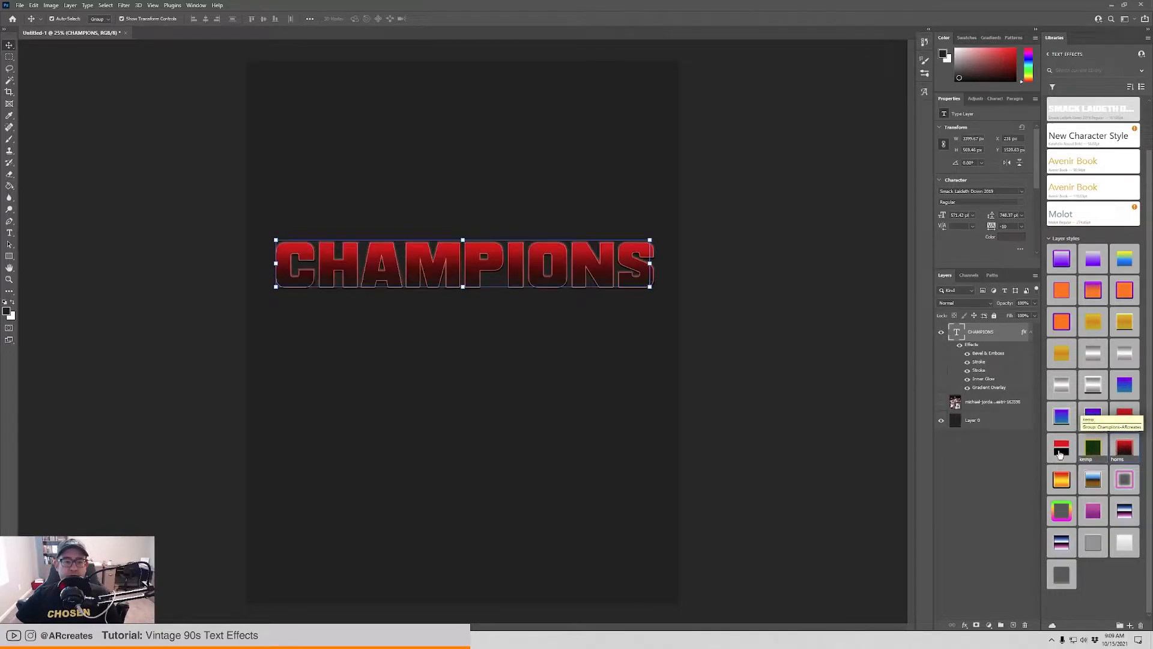
pyautogui.click(798, 428)
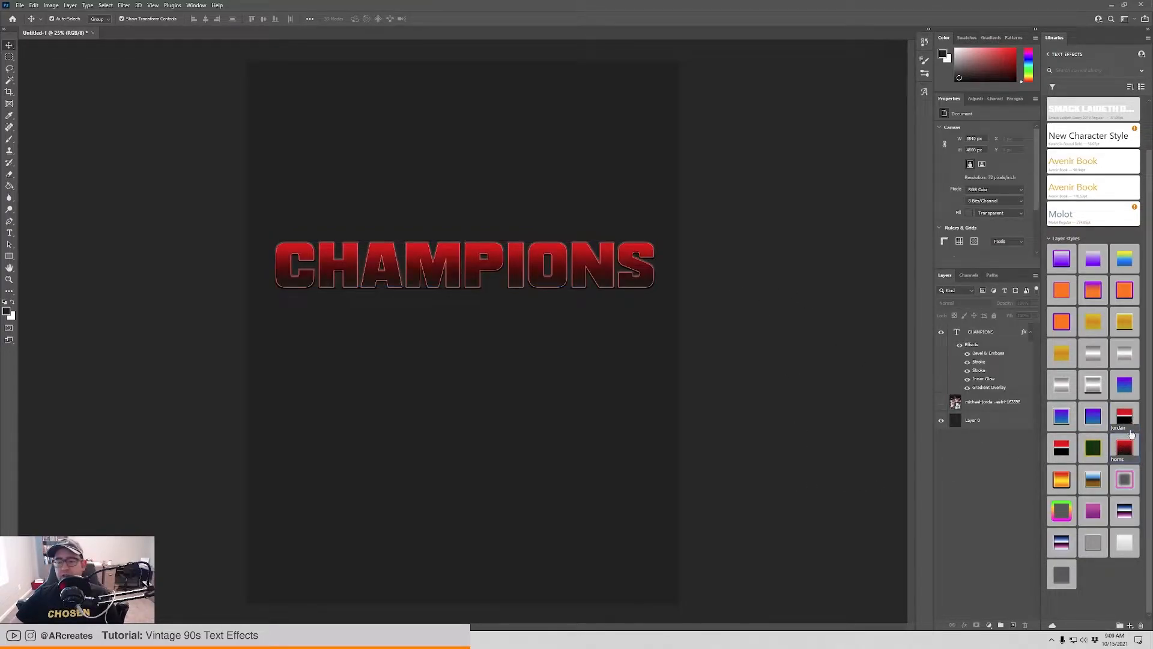
pyautogui.click(609, 281)
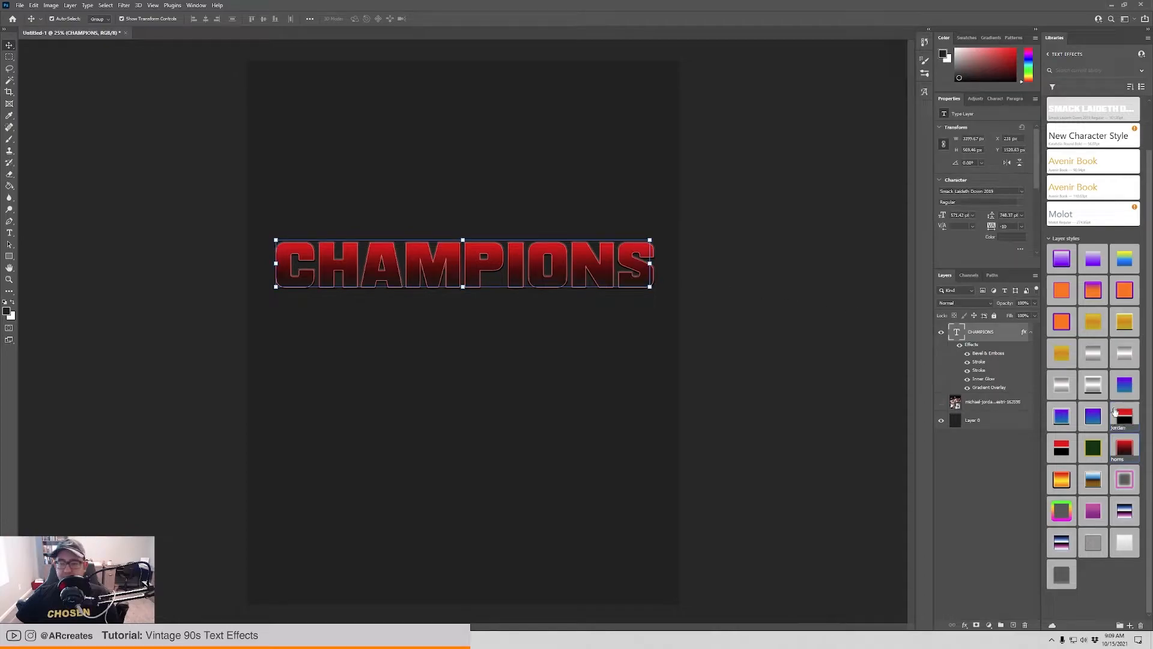
pyautogui.click(1063, 420)
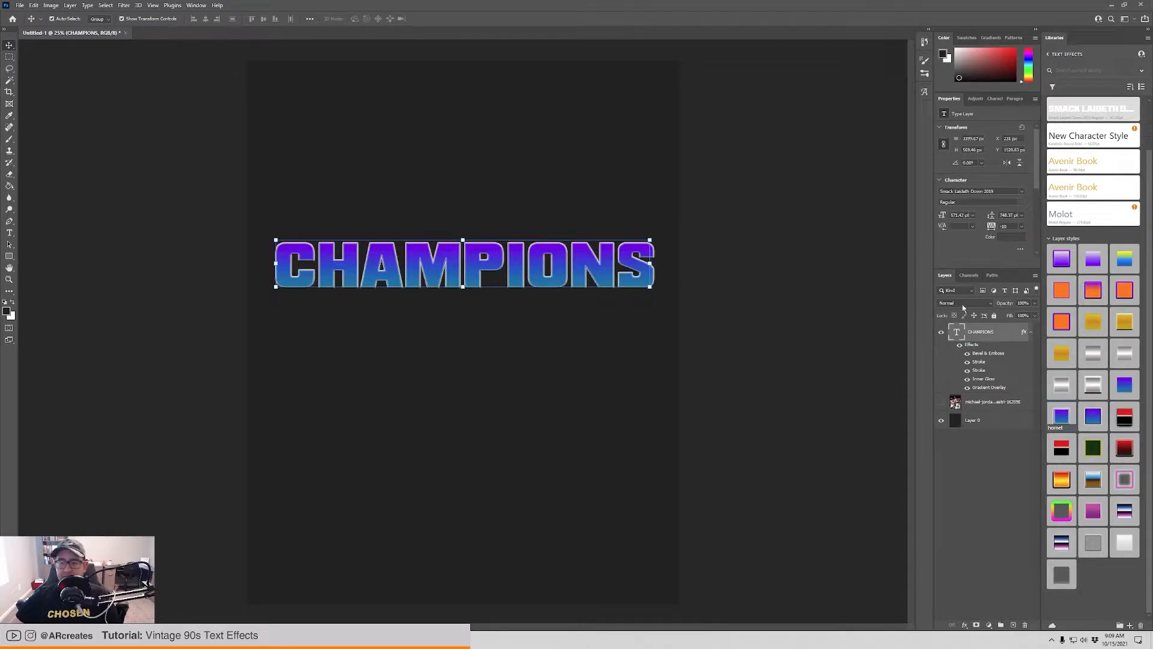
pyautogui.click(1093, 292)
pyautogui.click(757, 262)
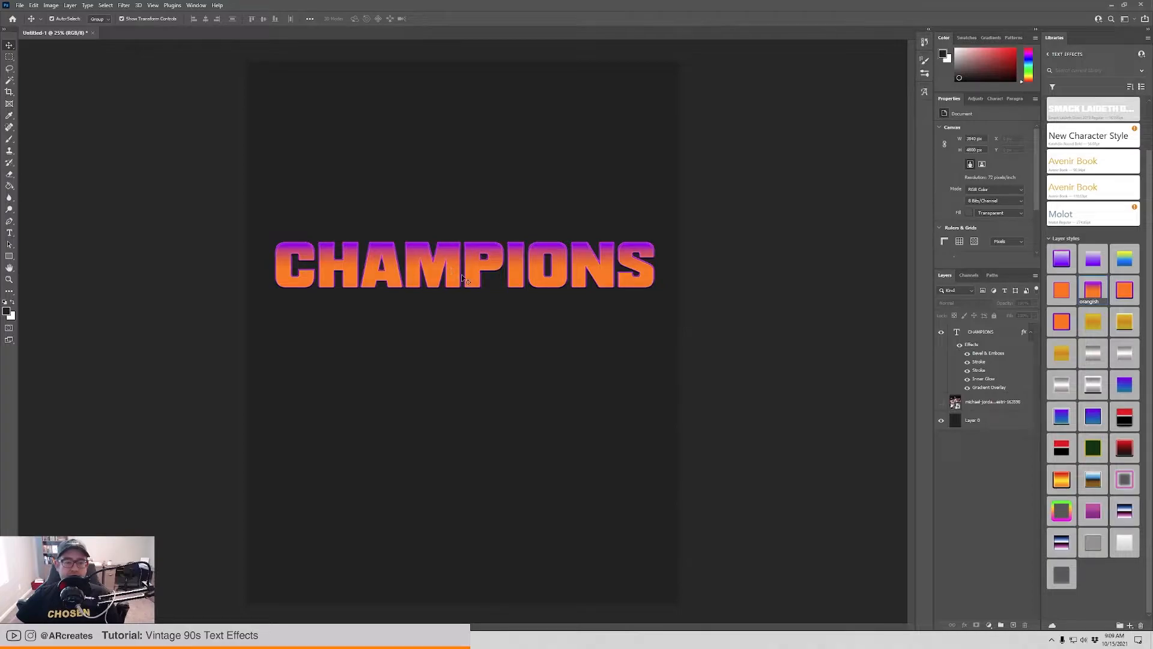
pyautogui.click(610, 264)
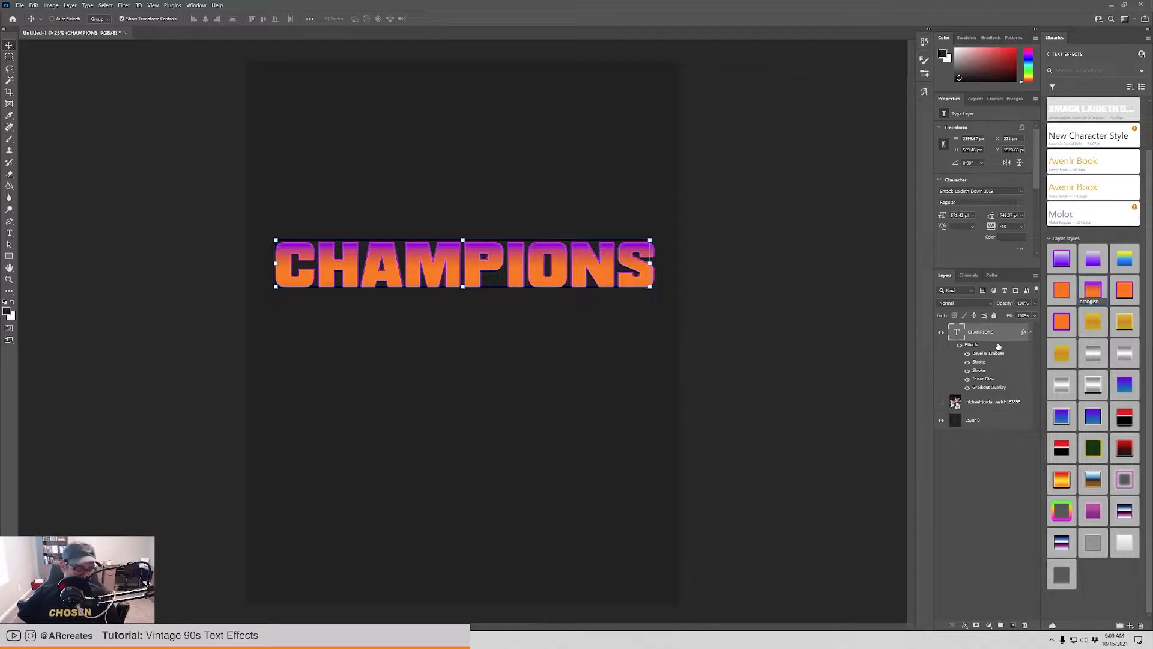
# Undo all layer styles applied to the CHAMPIONS text.
pyautogui.hotkey('ctrl', 'z')
pyautogui.hotkey('ctrl', 'z')
pyautogui.hotkey('ctrl', 'z')
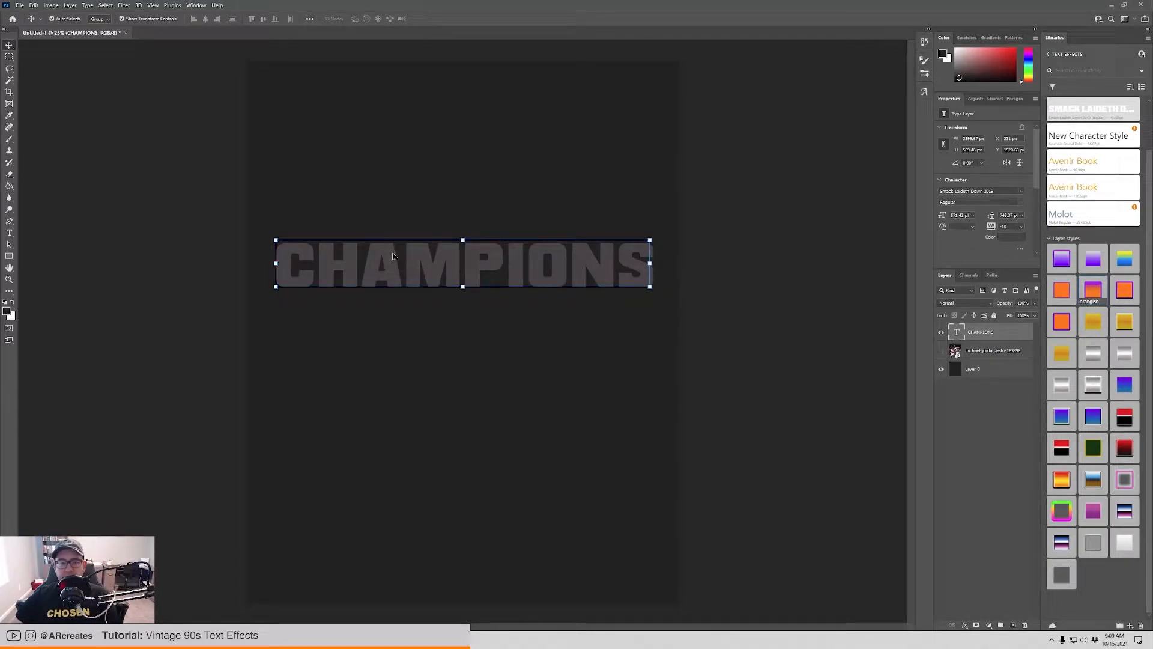
# Tighten the CHAMPIONS text's tracking to -25 after trying -50.
pyautogui.click(1022, 226)
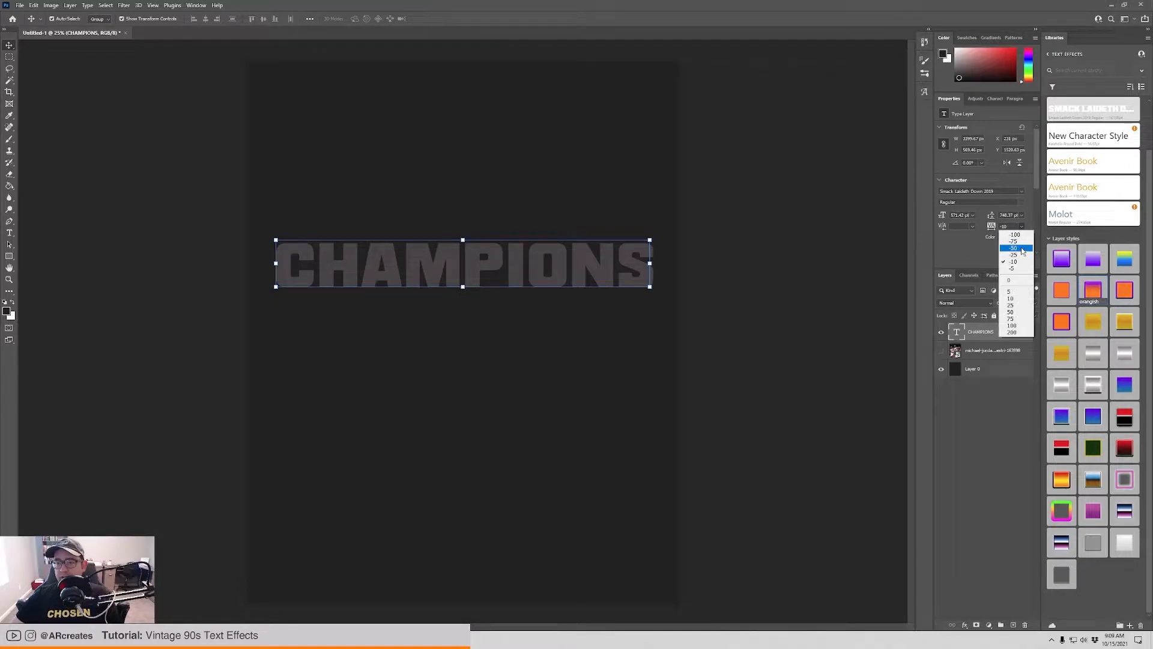
pyautogui.click(1023, 251)
pyautogui.click(1022, 227)
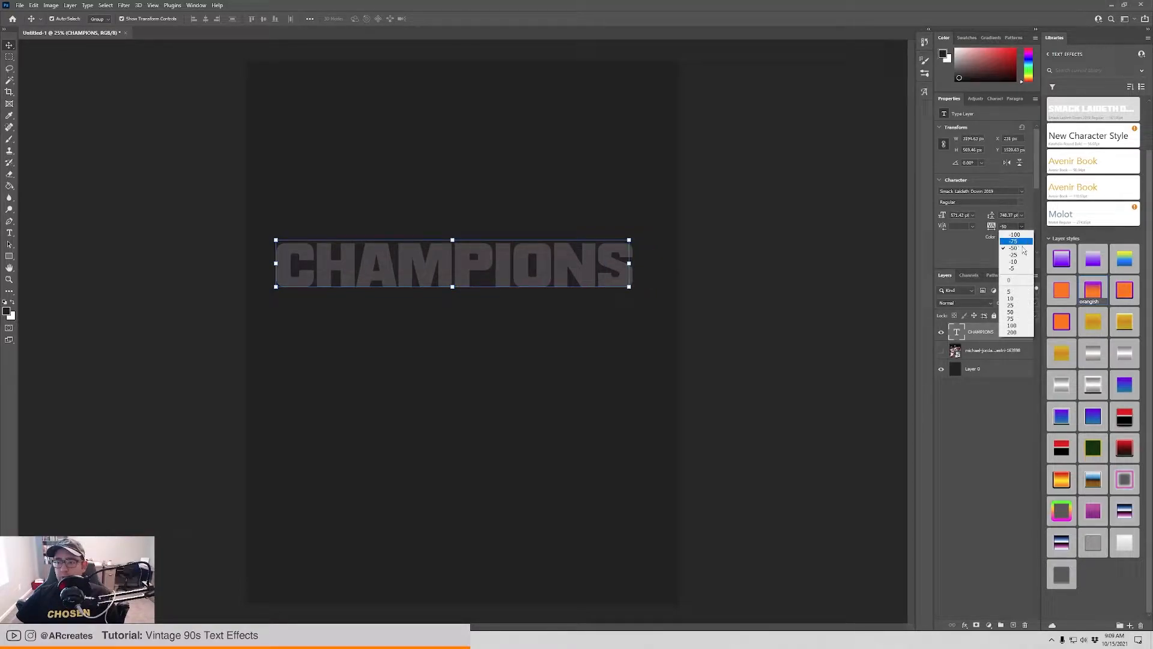
pyautogui.click(1021, 255)
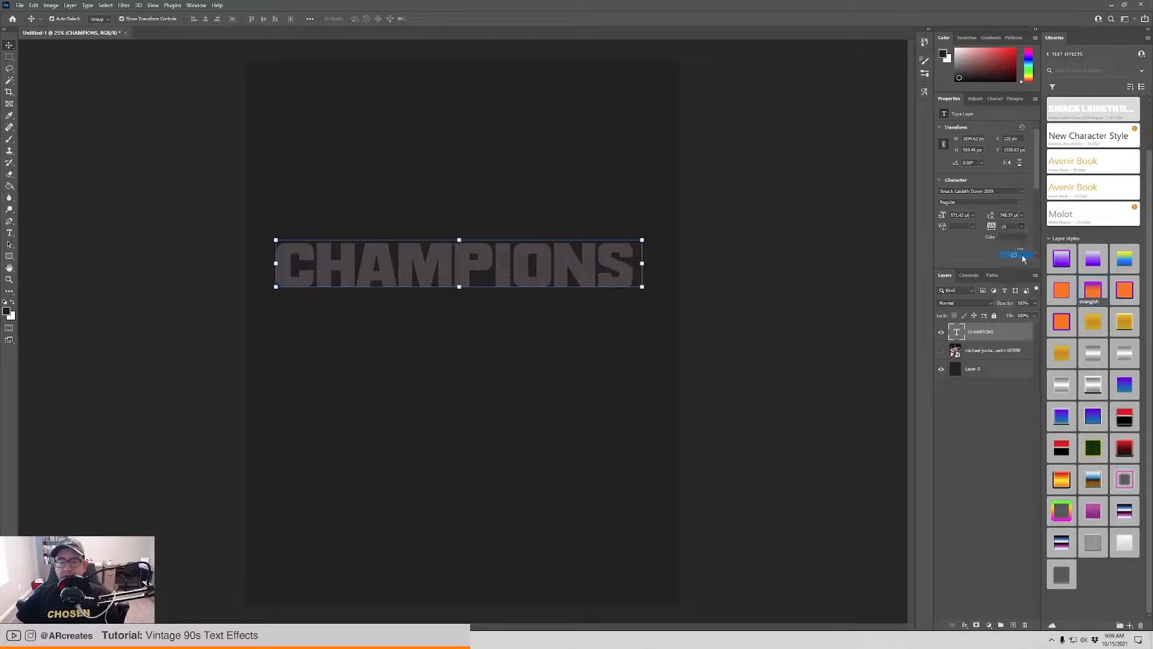
pyautogui.click(739, 280)
pyautogui.click(621, 286)
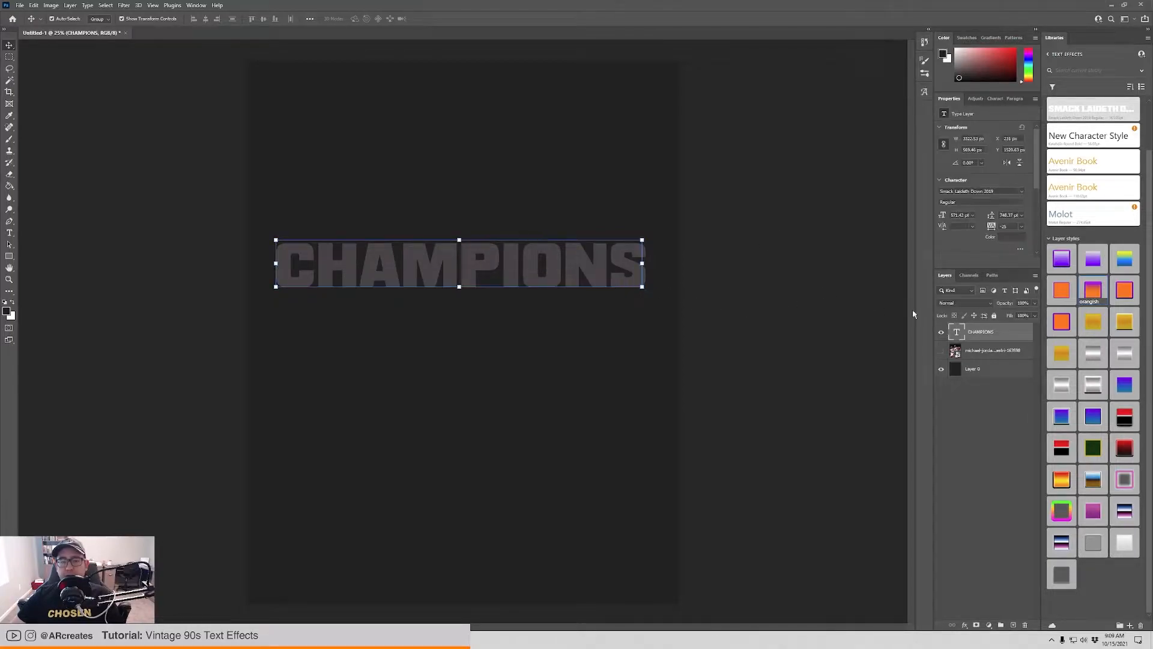
# Enable a Gradient Overlay effect on the CHAMPIONS layer, keeping the layer style settings clear of the text.
pyautogui.doubleClick(999, 334)
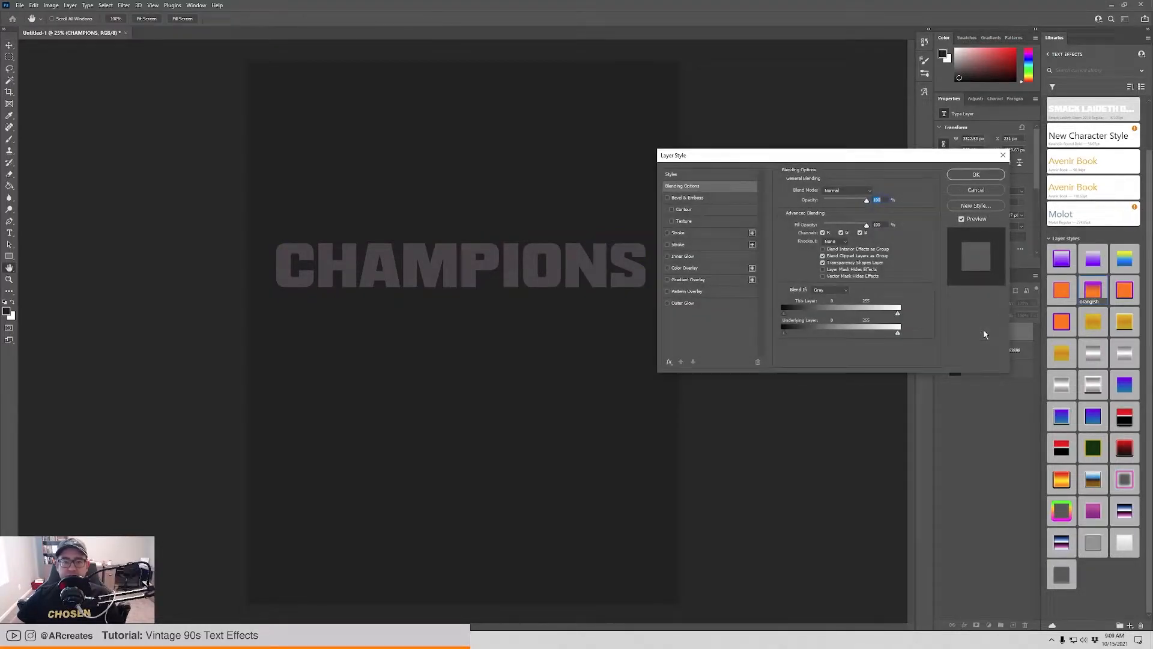
pyautogui.moveTo(823, 163); pyautogui.dragTo(826, 89)
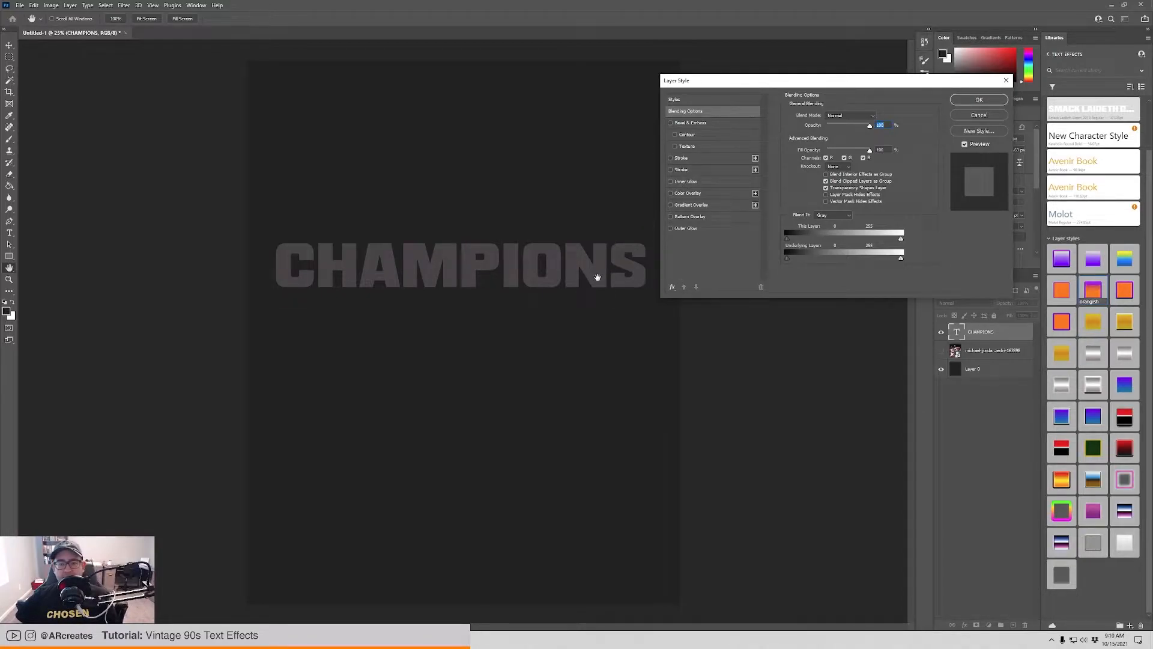
pyautogui.click(670, 205)
pyautogui.click(699, 208)
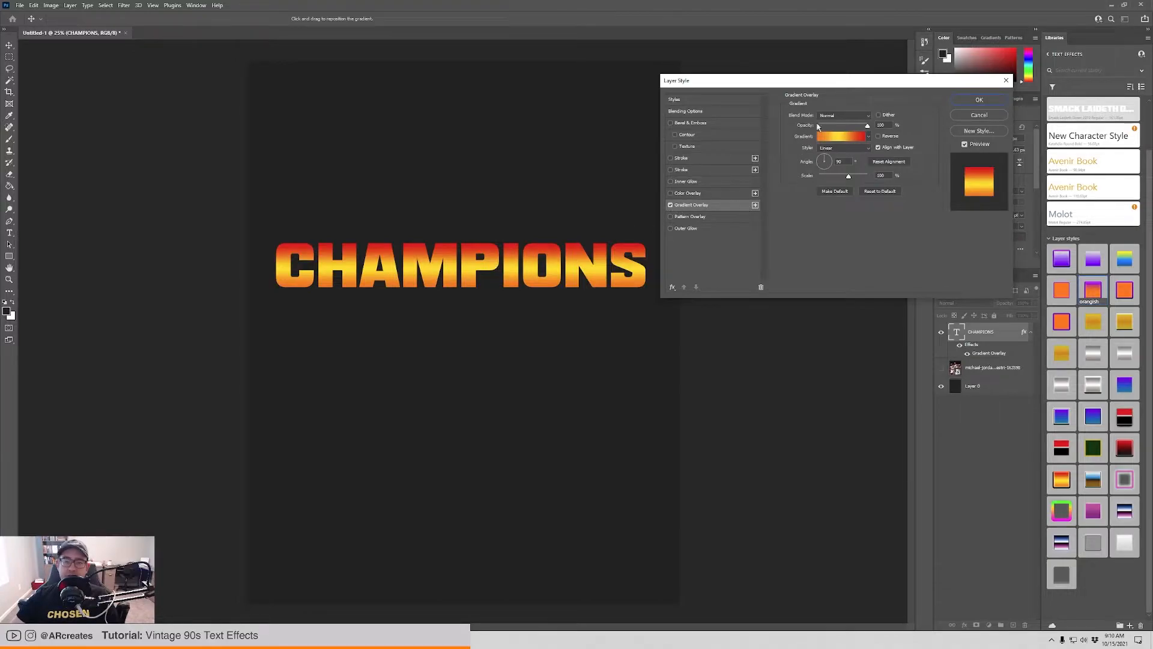
# Set the first colour stop of the overlay gradient to pure red (#ff0000).
pyautogui.click(839, 137)
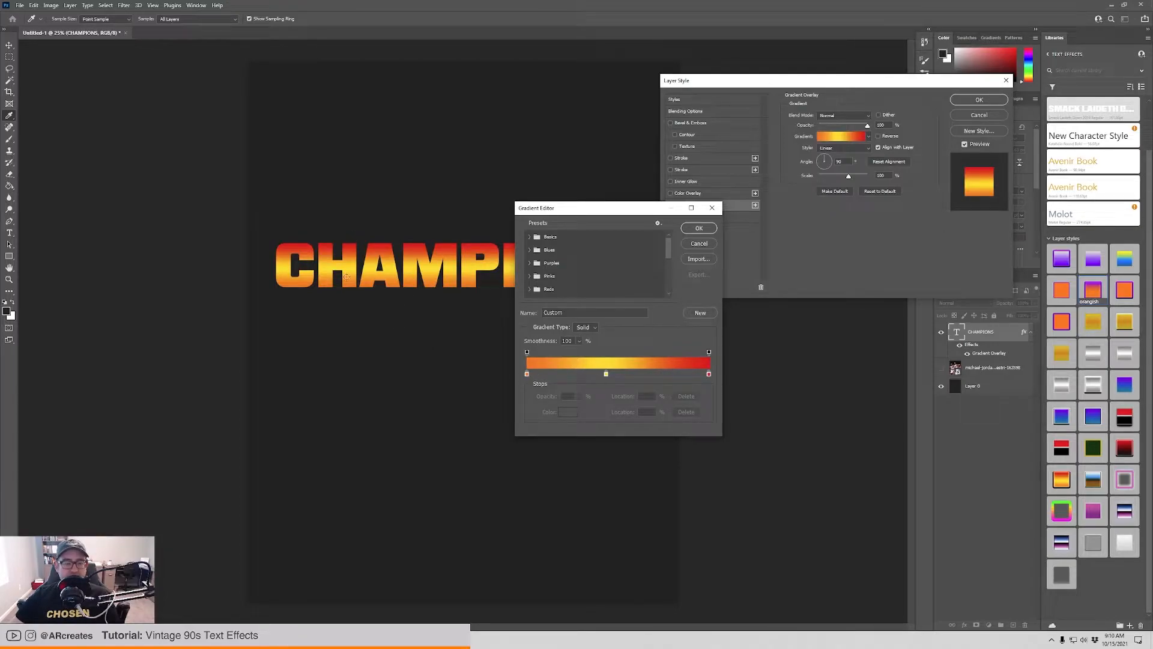
pyautogui.click(527, 374)
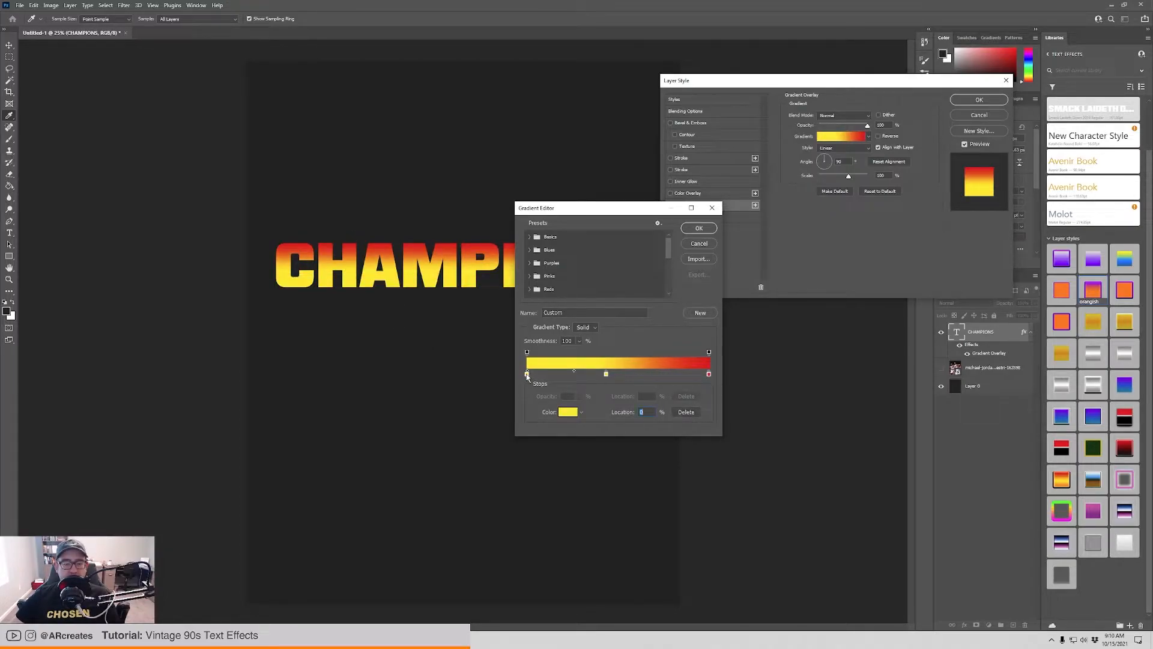
pyautogui.click(560, 413)
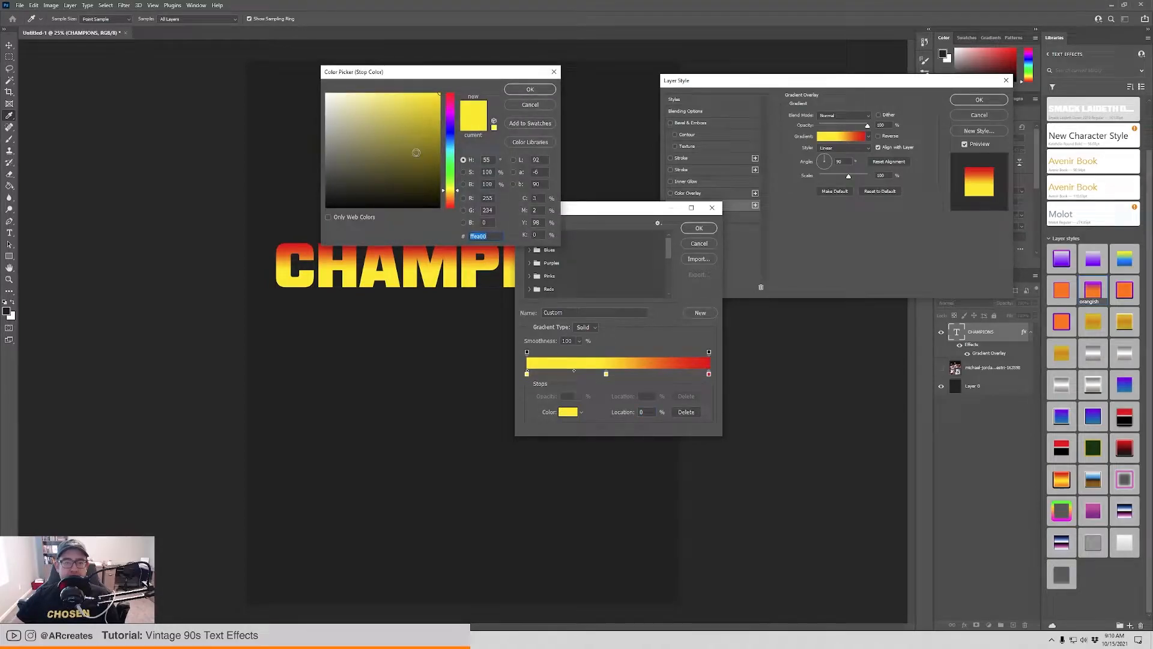
pyautogui.moveTo(452, 109); pyautogui.dragTo(453, 93)
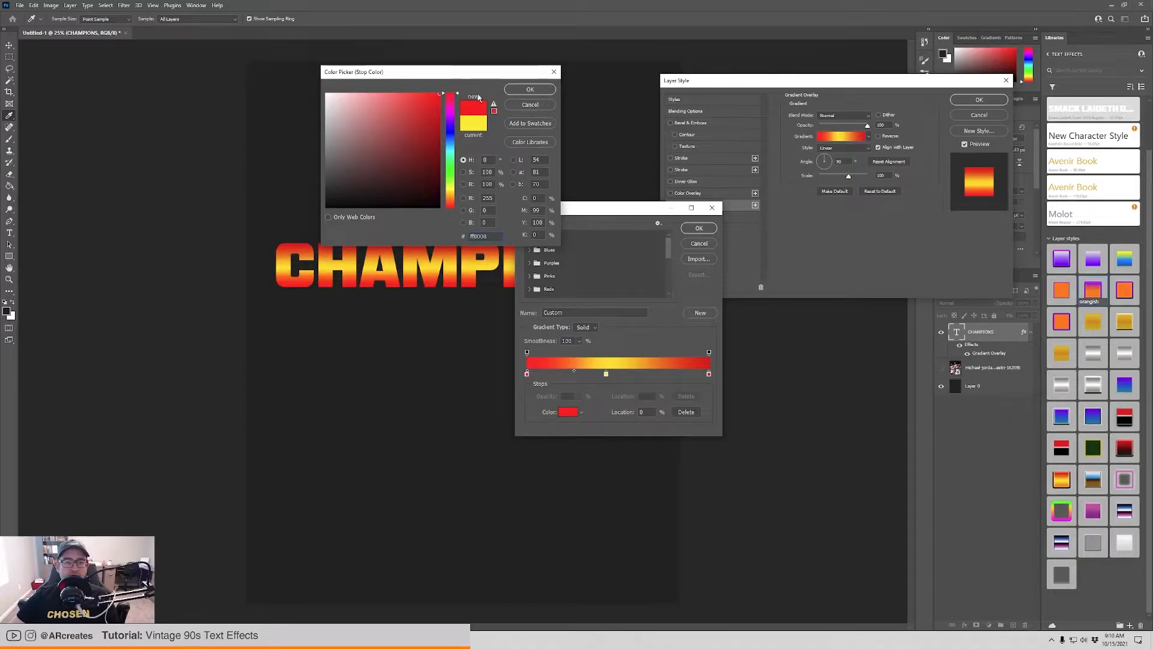
pyautogui.click(527, 92)
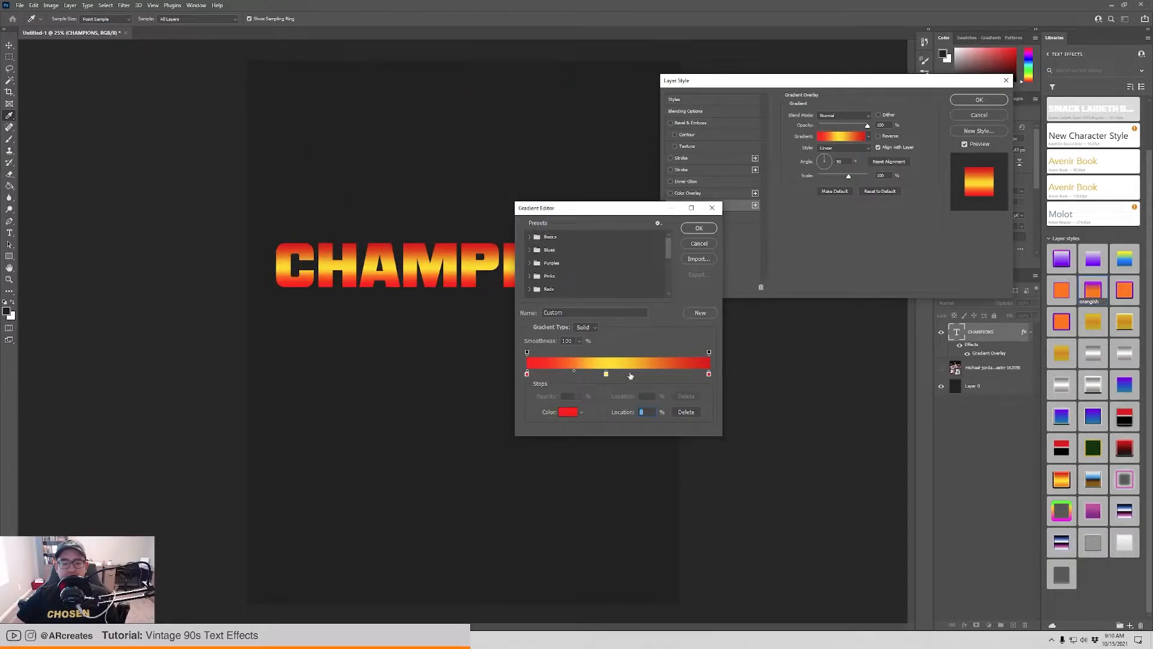
# Move the gradient's middle colour stop to 48% and set its colour to near-black #10100f.
pyautogui.moveTo(606, 377); pyautogui.dragTo(613, 375)
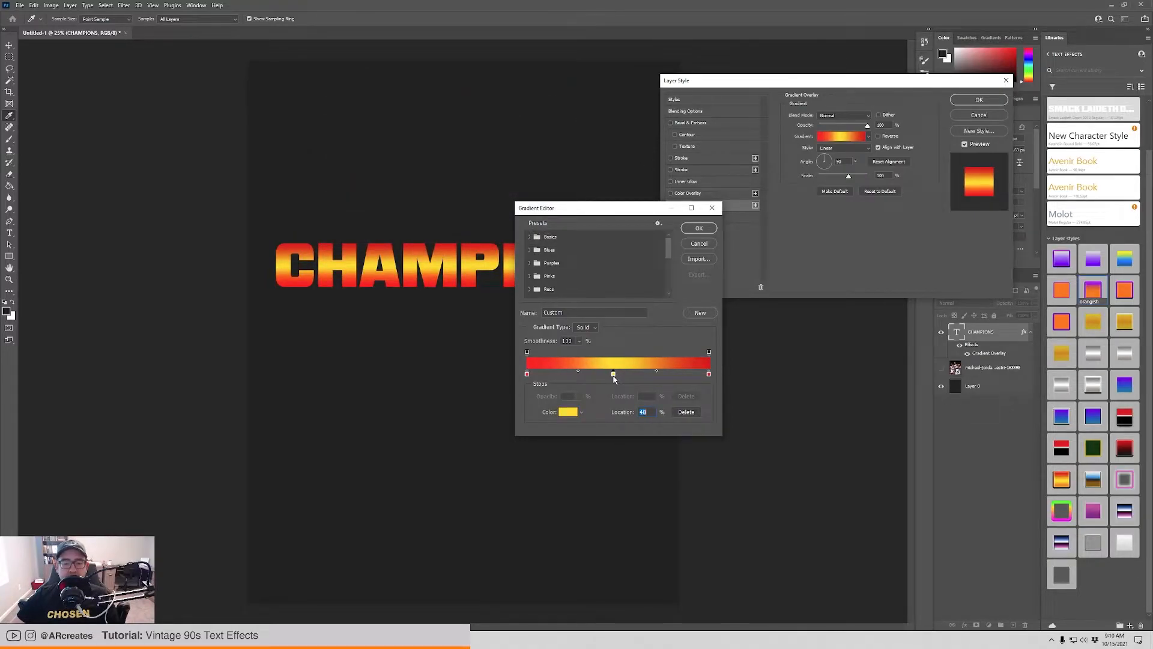
pyautogui.doubleClick(613, 374)
pyautogui.click(336, 192)
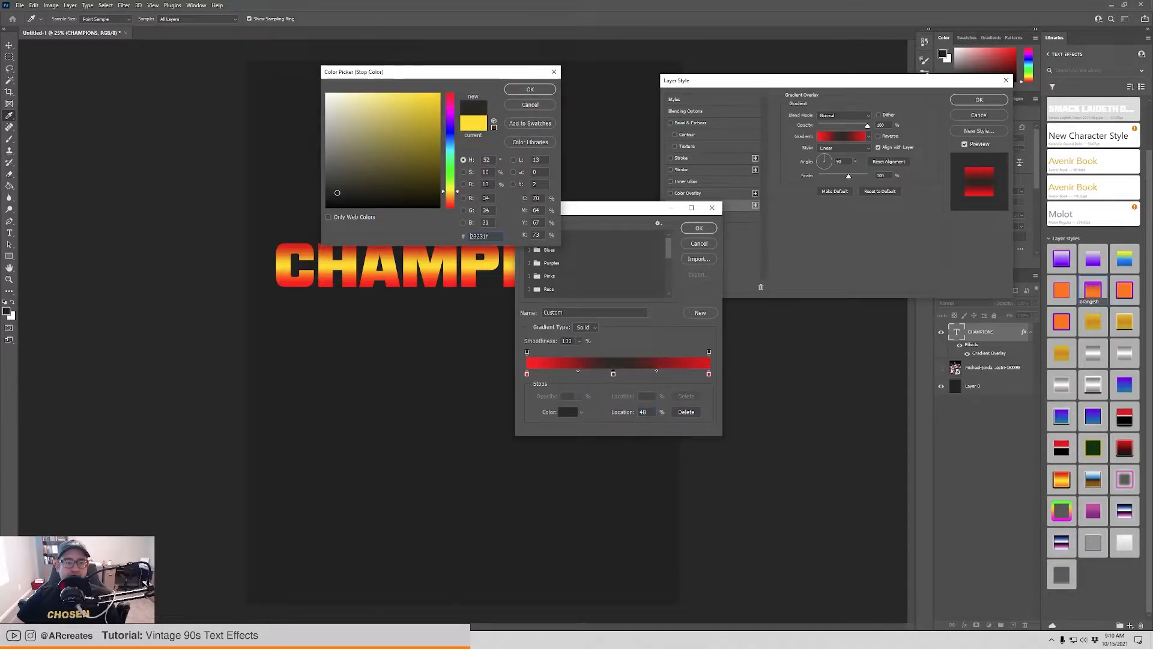
pyautogui.click(333, 200)
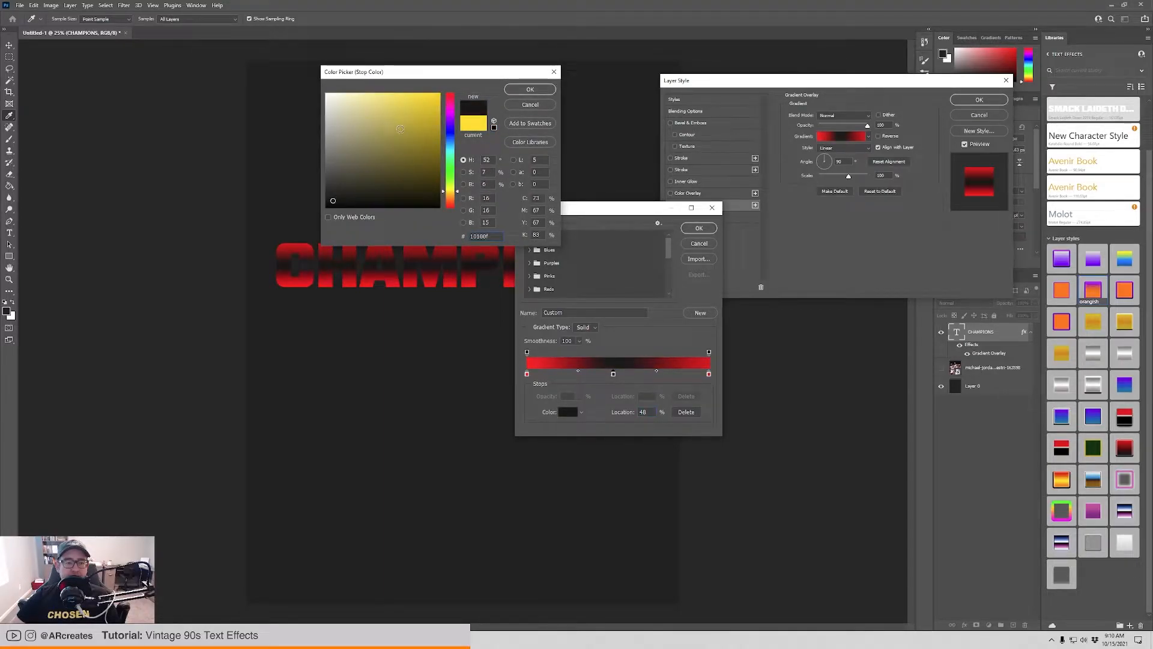
pyautogui.click(529, 90)
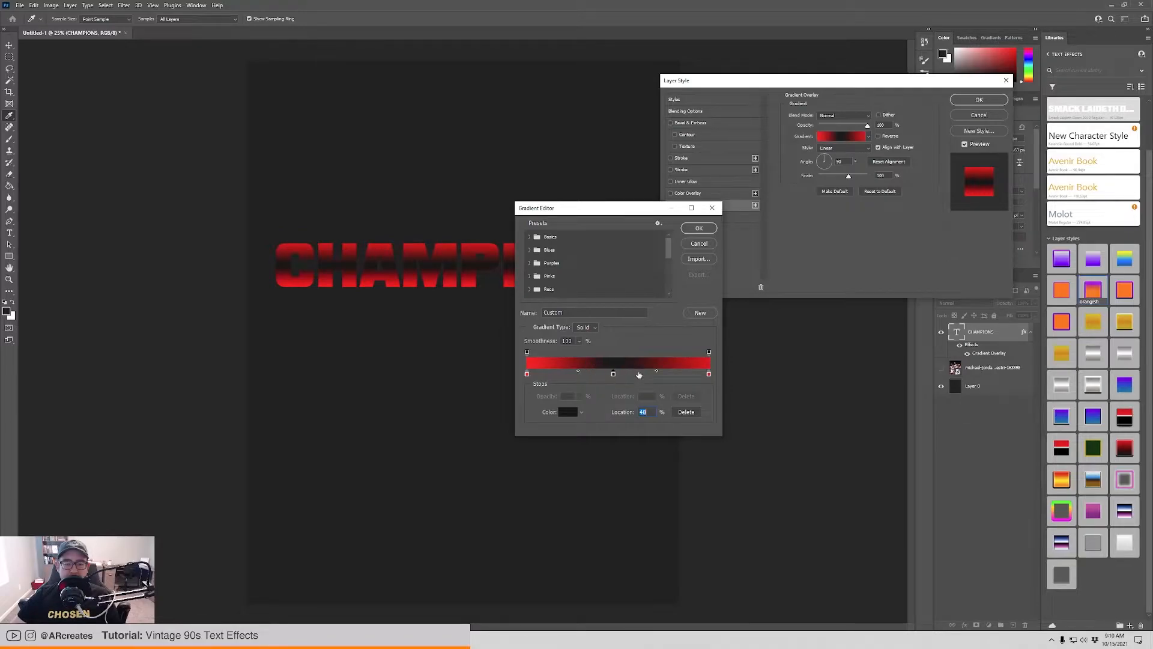
# Try different blend midpoints on either side of the black stop, ending at 86% before it and 70% after it.
pyautogui.click(579, 372)
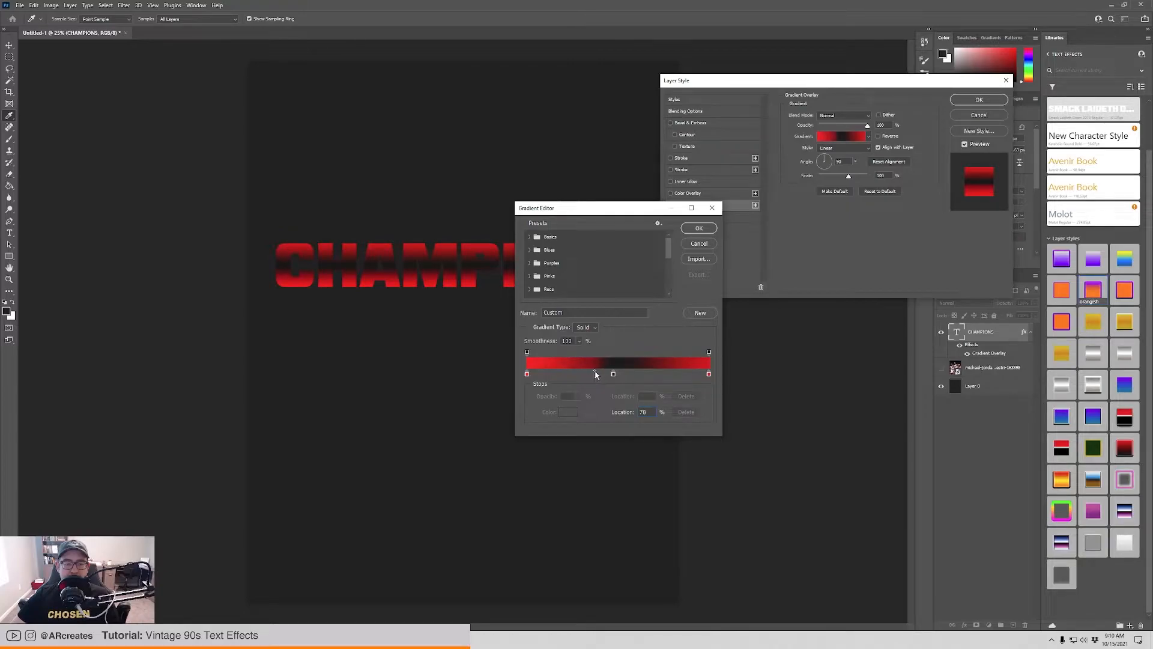
pyautogui.moveTo(602, 372); pyautogui.dragTo(602, 372)
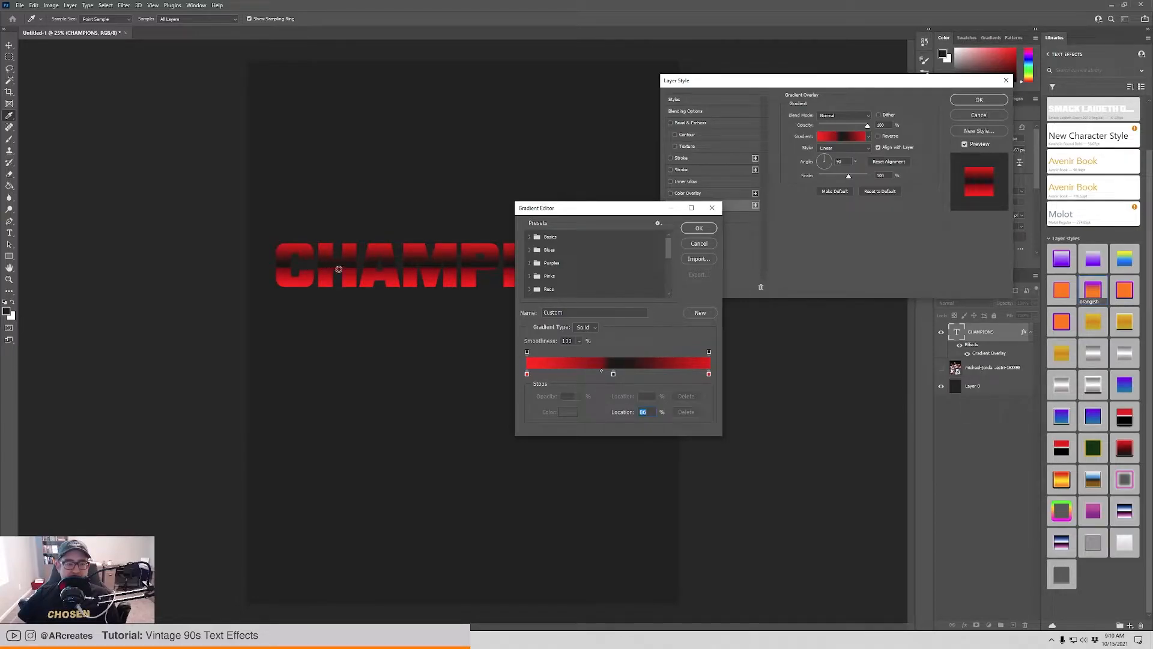
pyautogui.click(614, 376)
pyautogui.moveTo(660, 371); pyautogui.dragTo(631, 375)
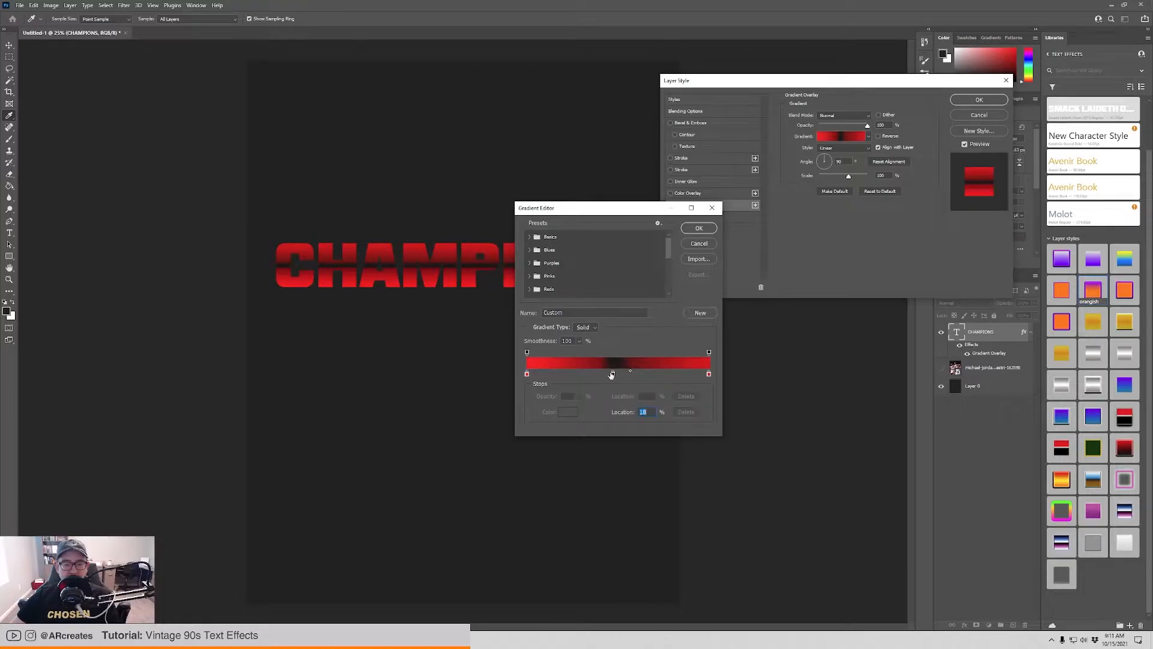
pyautogui.moveTo(631, 373); pyautogui.dragTo(680, 373)
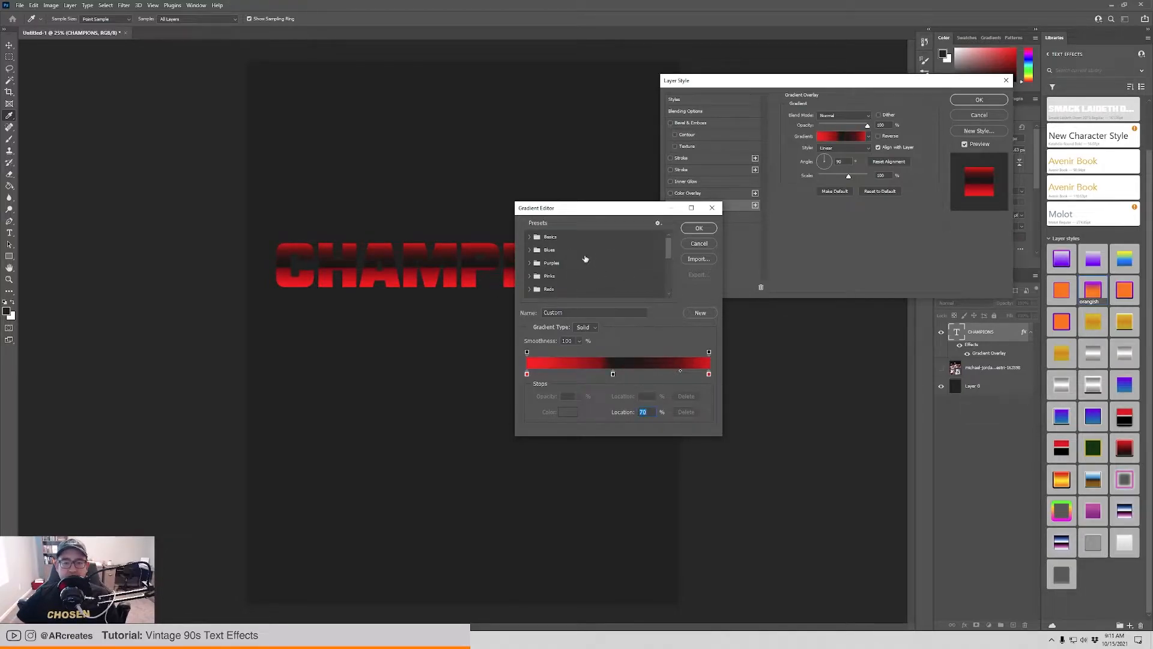
# Recolour the gradient's first colour stop bright blue.
pyautogui.doubleClick(526, 374)
pyautogui.moveTo(447, 149); pyautogui.dragTo(447, 142)
pyautogui.click(425, 106)
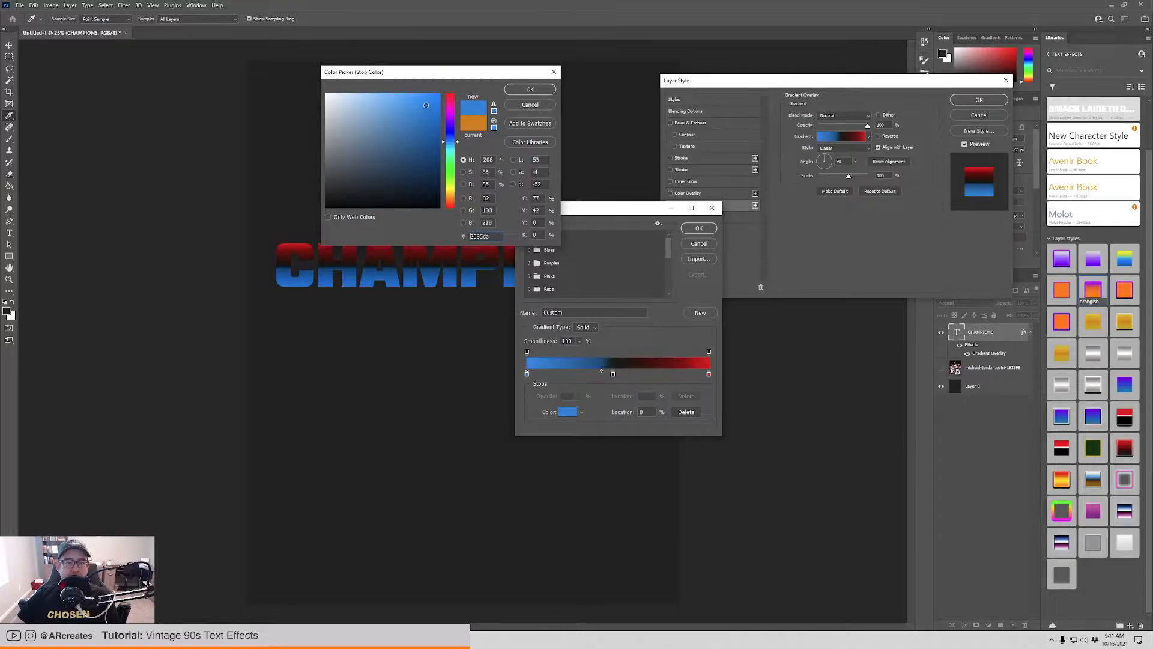
pyautogui.click(539, 89)
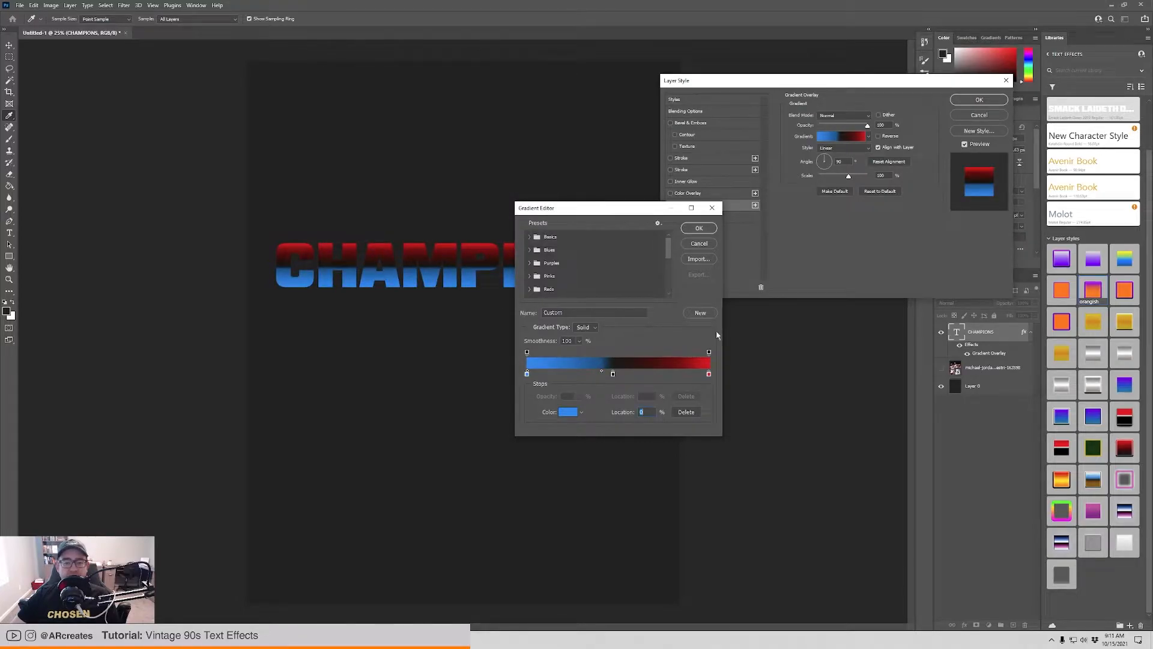
# Recolour the gradient's last colour stop purple.
pyautogui.doubleClick(709, 373)
pyautogui.click(449, 122)
pyautogui.moveTo(451, 120); pyautogui.dragTo(449, 119)
pyautogui.click(530, 88)
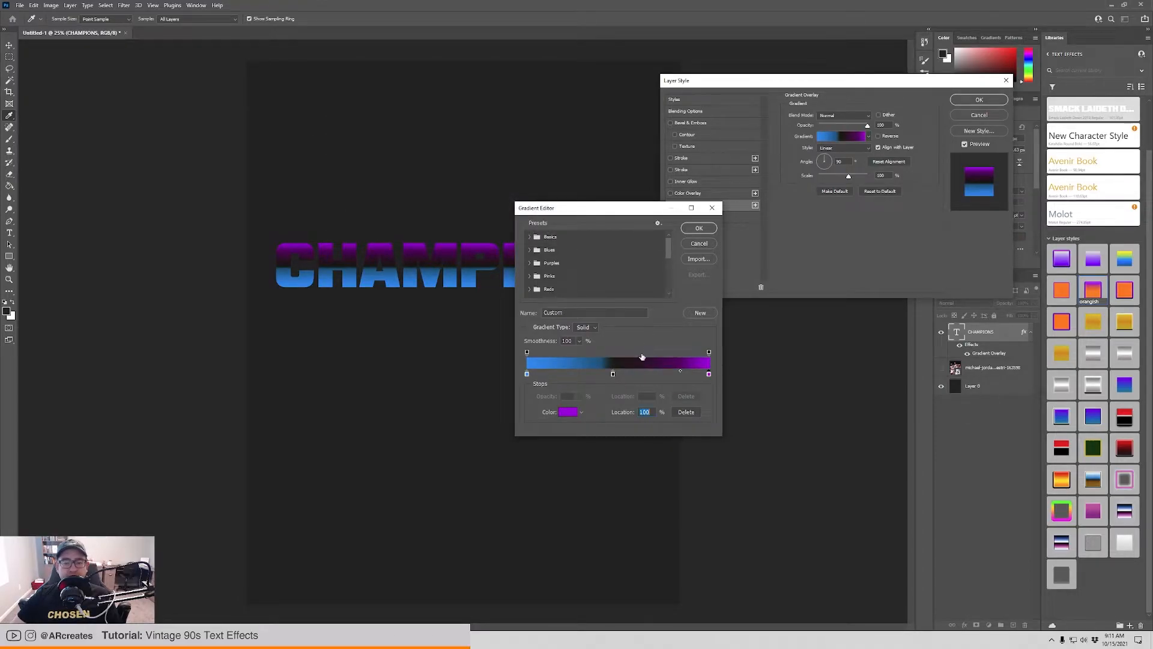
# Reduce the gradient to a two-colour blend with blue at 0% and purple at 100%, placing the midpoint at 46%.
pyautogui.click(613, 374)
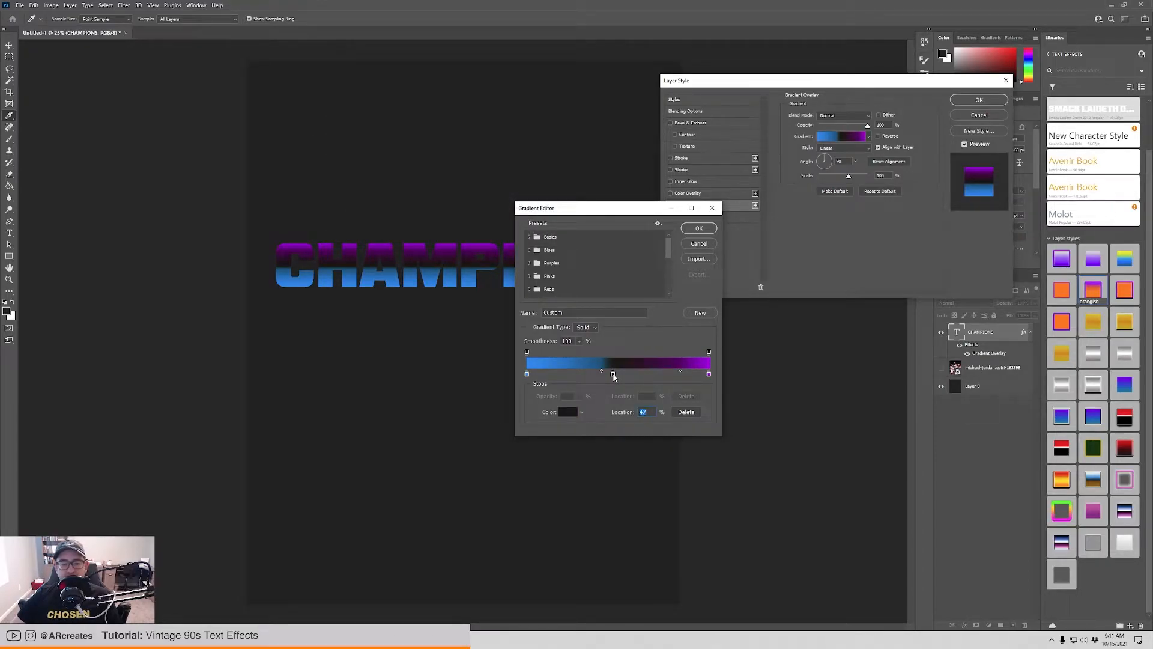
pyautogui.write('0')
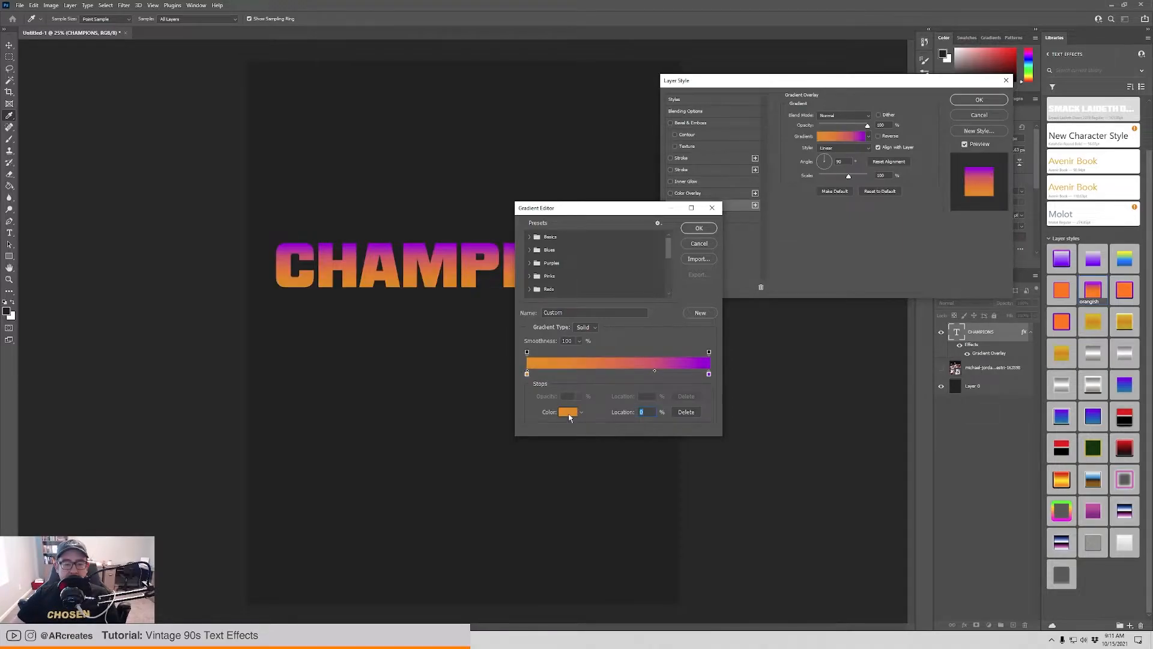
pyautogui.click(569, 417)
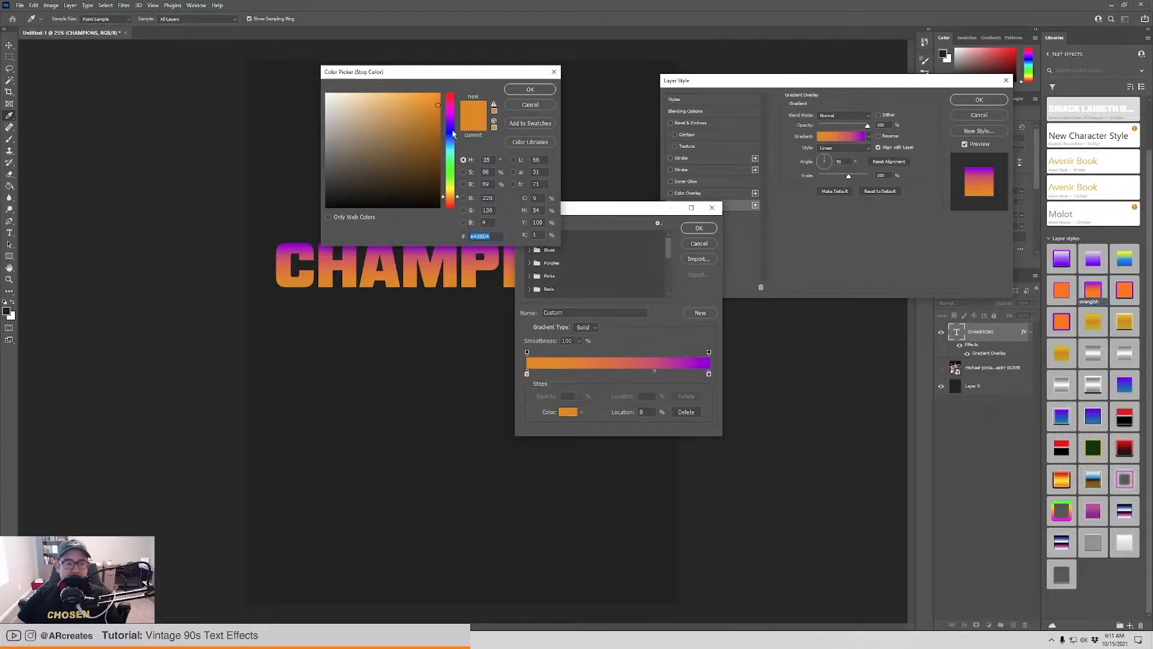
pyautogui.write('0439e4')
pyautogui.moveTo(454, 145); pyautogui.dragTo(455, 139)
pyautogui.click(529, 89)
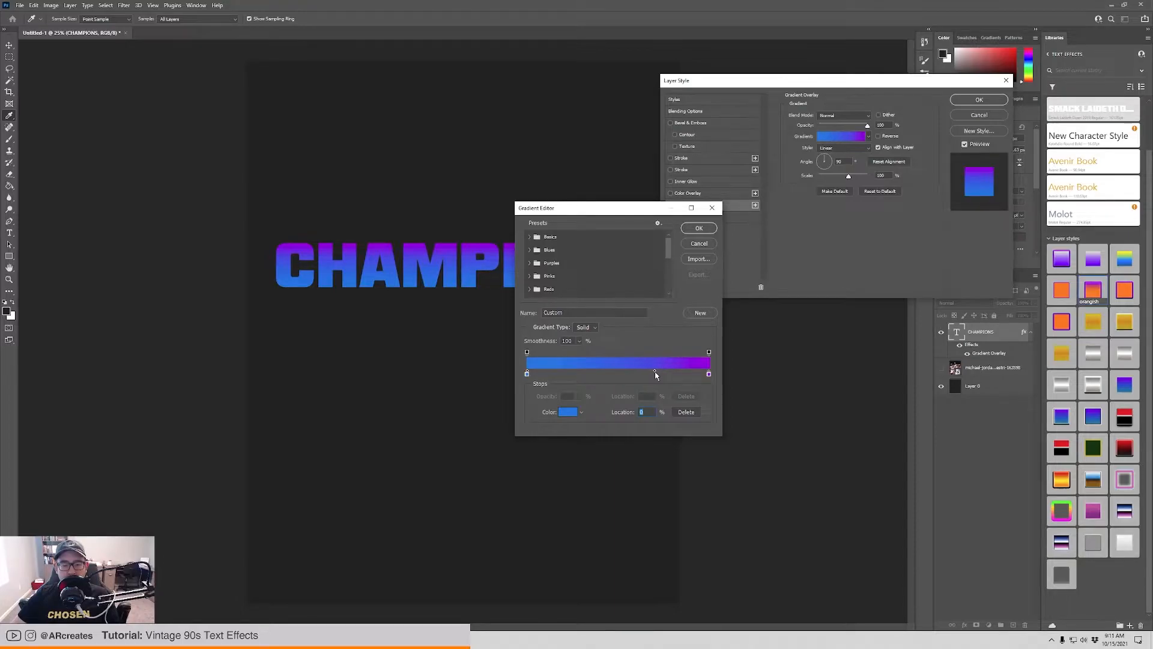
pyautogui.moveTo(655, 372); pyautogui.dragTo(611, 371)
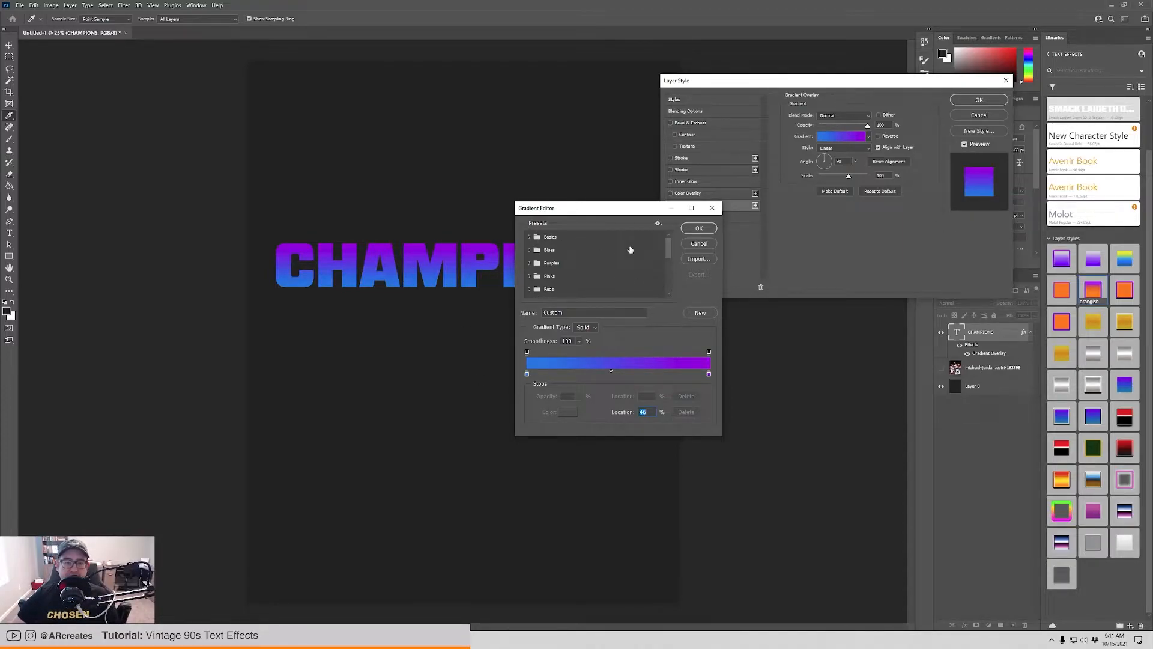
# Try the light-blue-to-indigo Blue_23 preset from the Blues gradient group on the text.
pyautogui.click(529, 250)
pyautogui.scroll(-2, 597, 264)
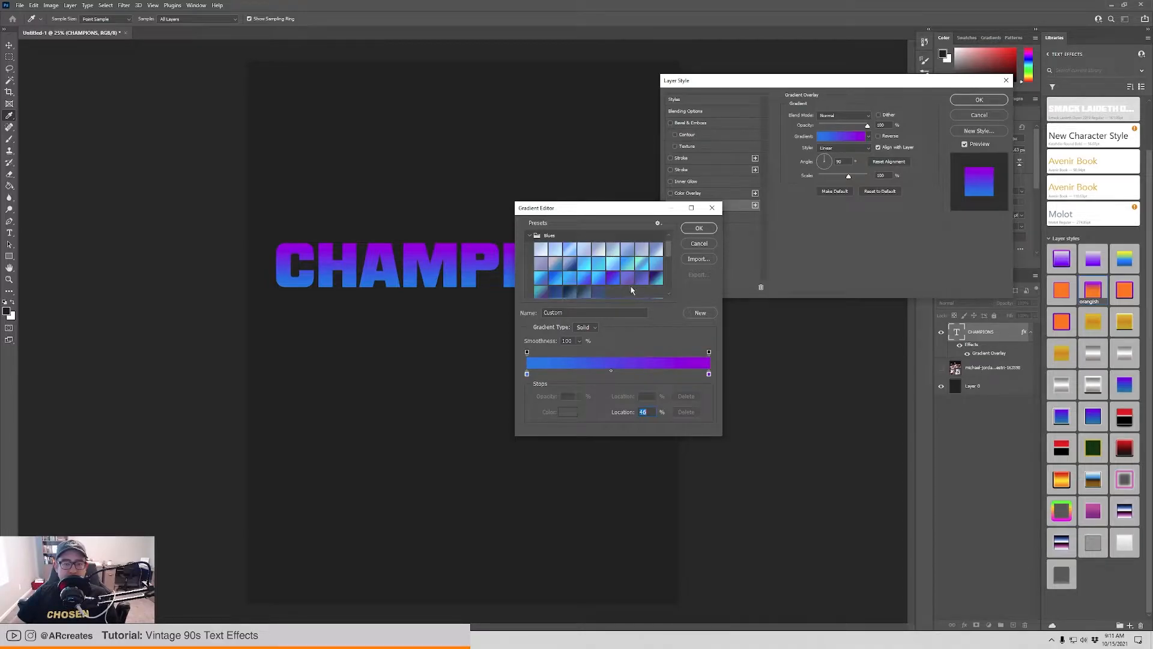
pyautogui.click(598, 277)
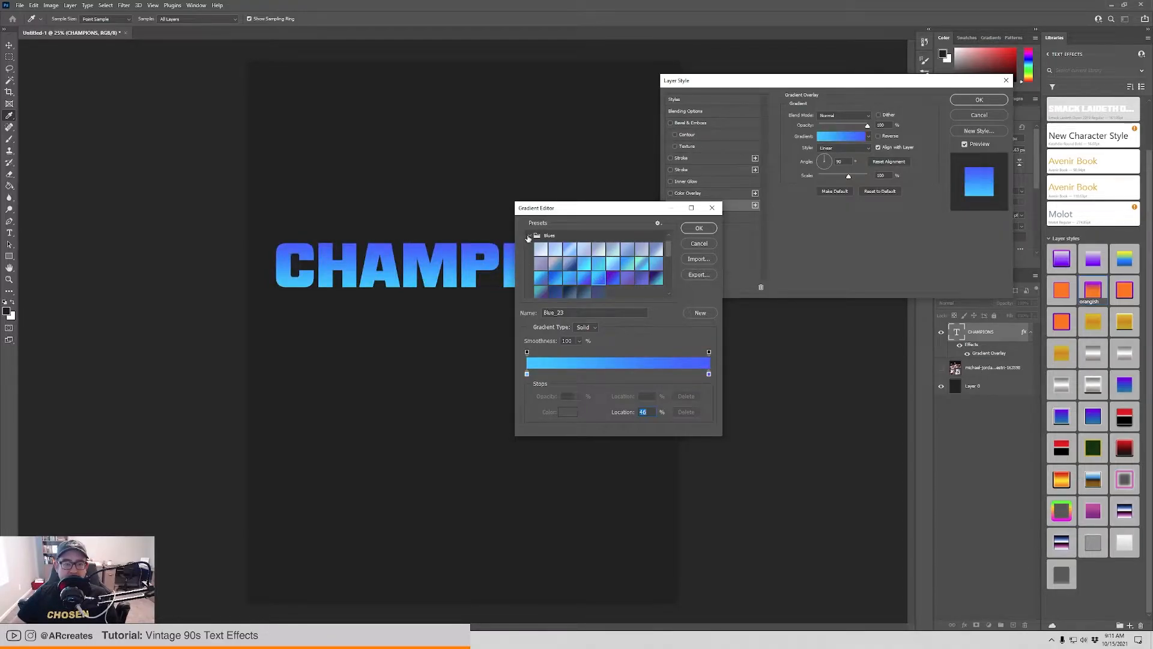
# Try the Red_07 and Red_03 gradient presets, settle on the purple-to-pink one in the Reds group, and browse the remaining preset groups.
pyautogui.click(527, 238)
pyautogui.click(528, 261)
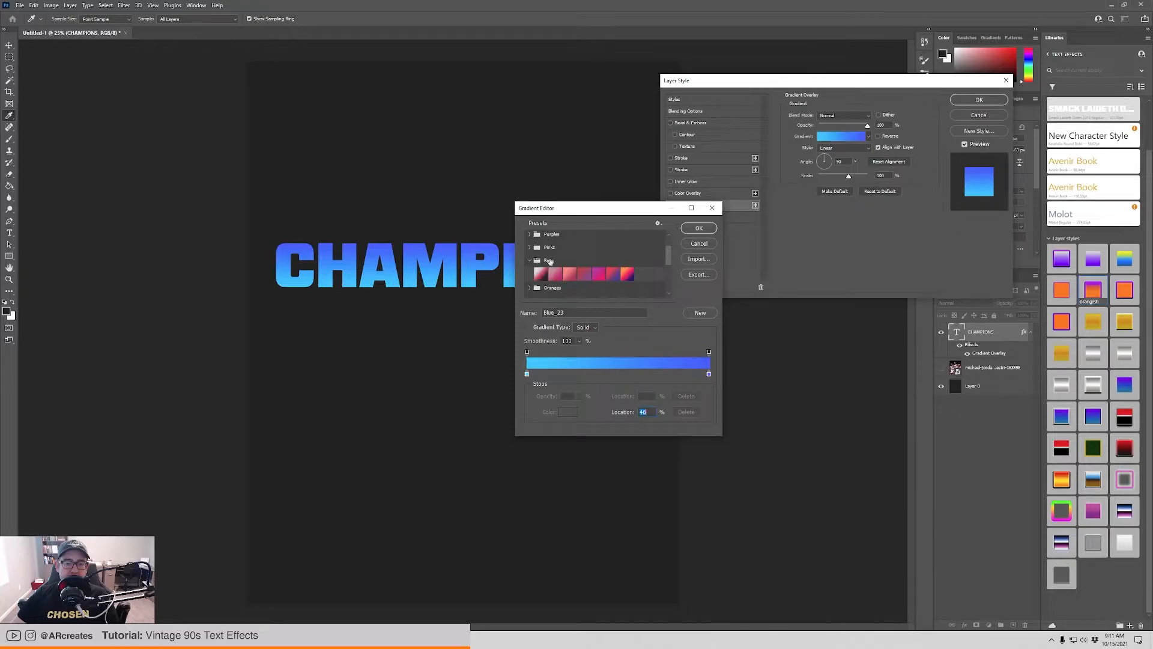
pyautogui.scroll(-1, 595, 273)
pyautogui.click(627, 266)
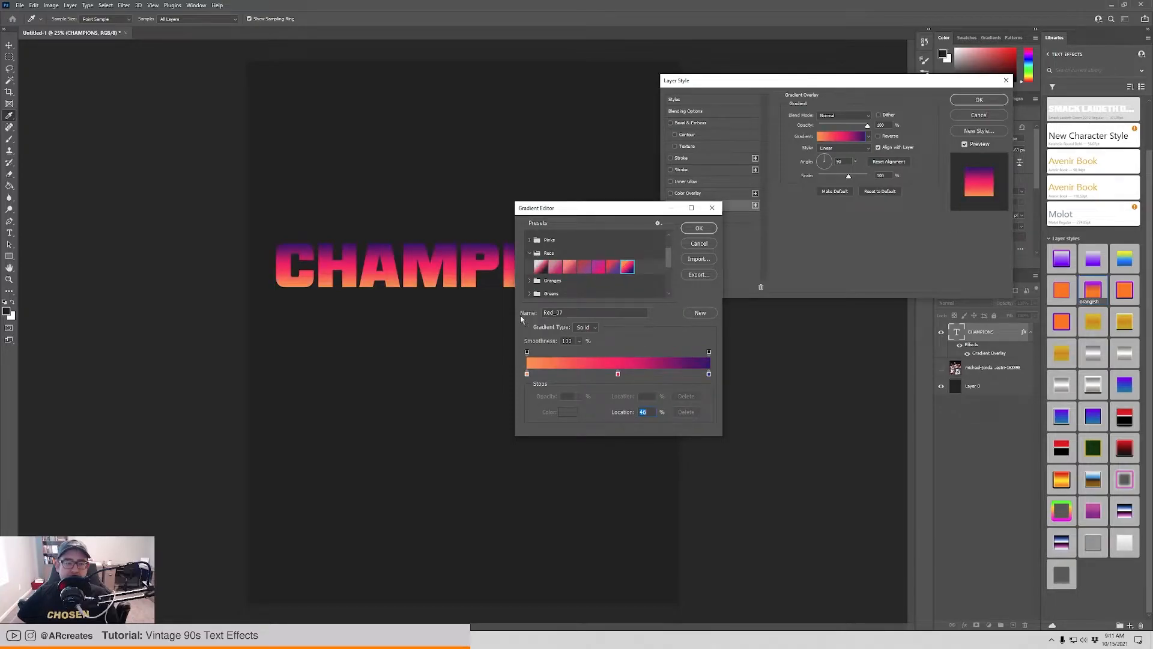
pyautogui.click(570, 266)
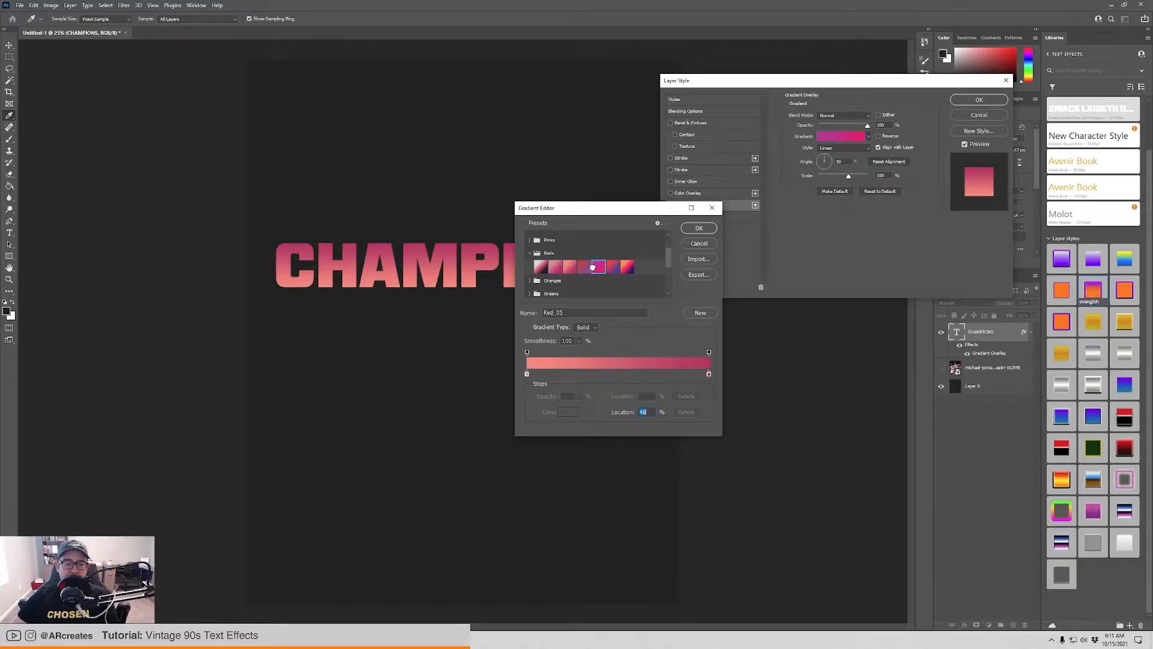
pyautogui.click(597, 266)
pyautogui.click(535, 253)
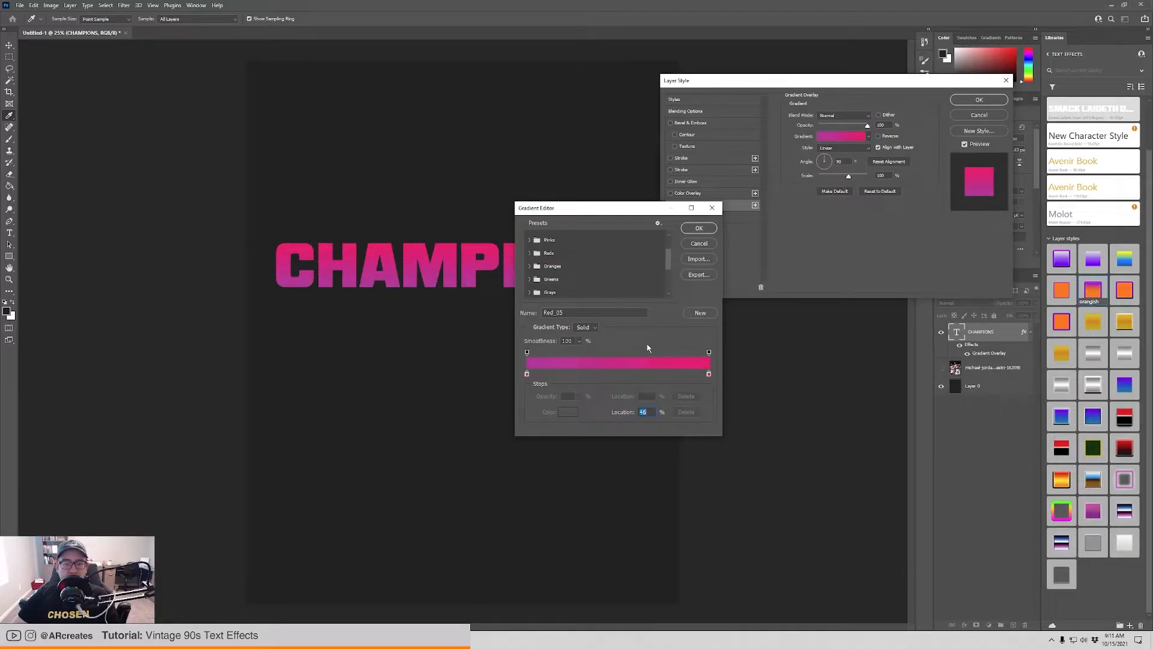
pyautogui.scroll(-3, 574, 276)
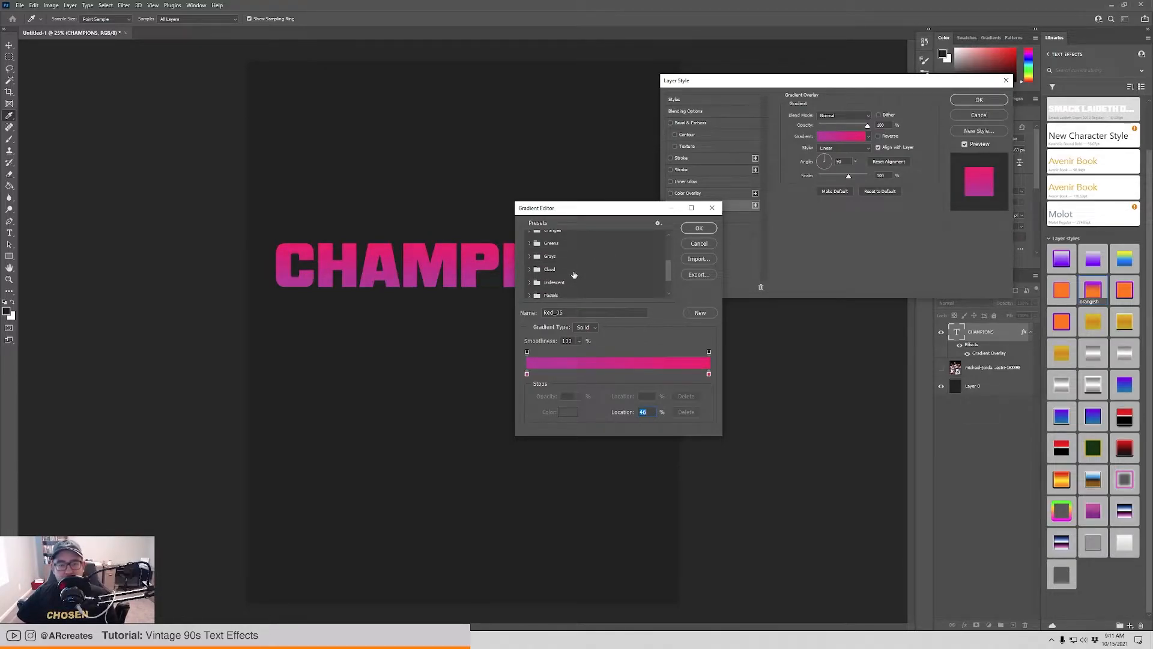
pyautogui.scroll(-2, 536, 260)
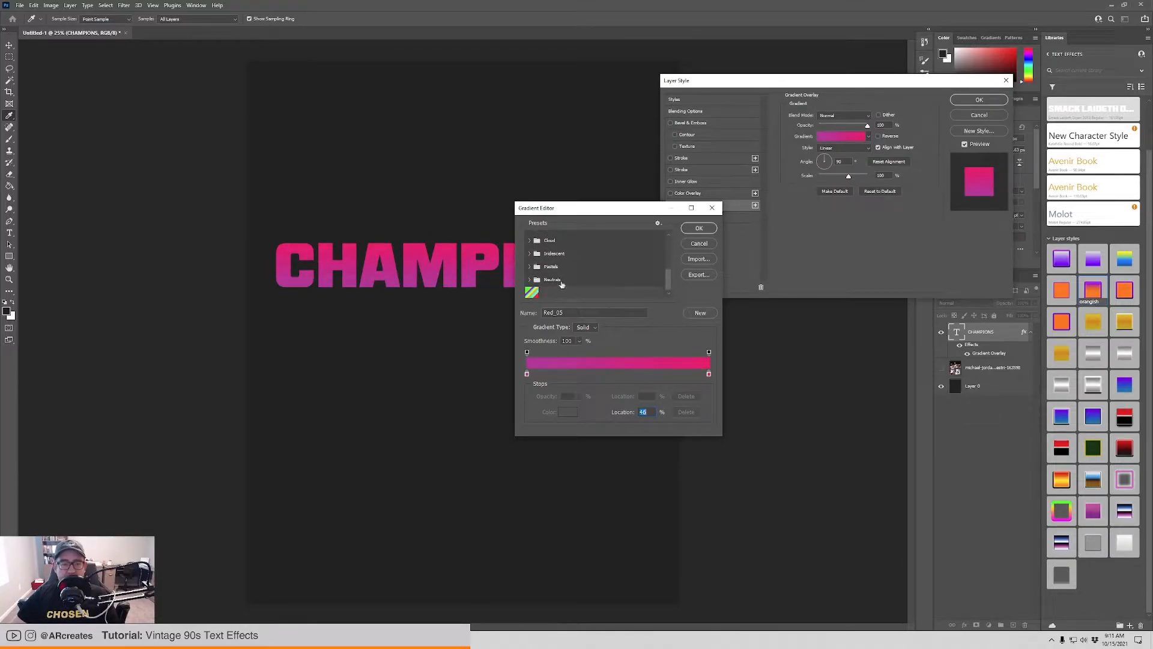
# Recolour both end stops of the gradient bright red, using #ff0000 for the last stop.
pyautogui.doubleClick(526, 373)
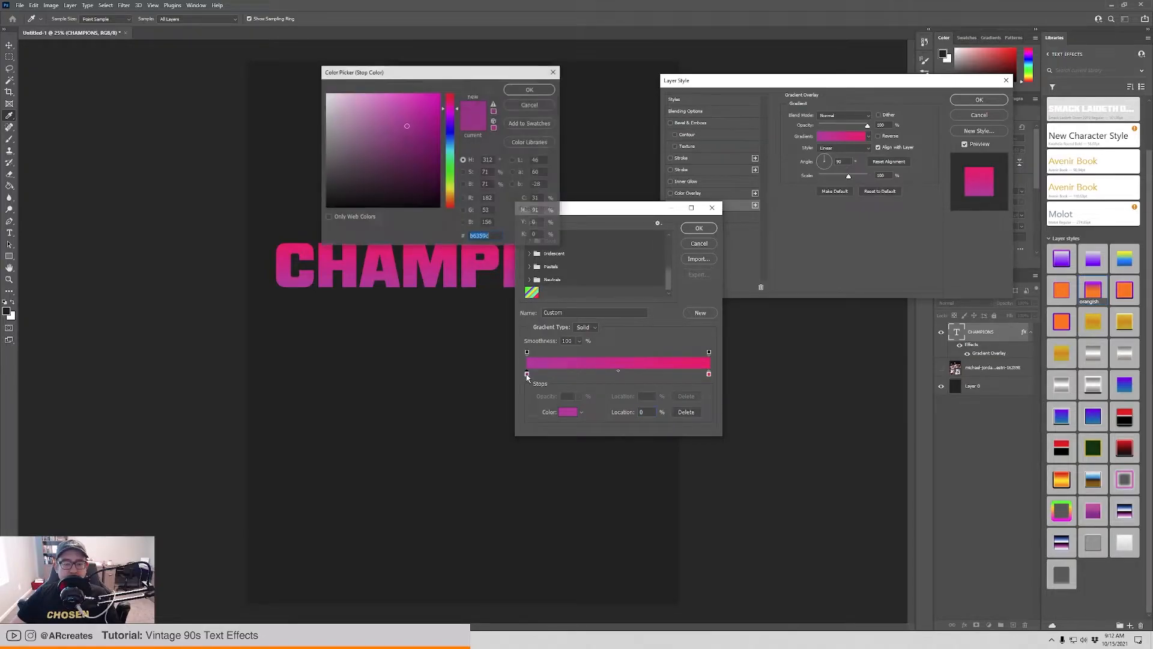
pyautogui.write('ff0000')
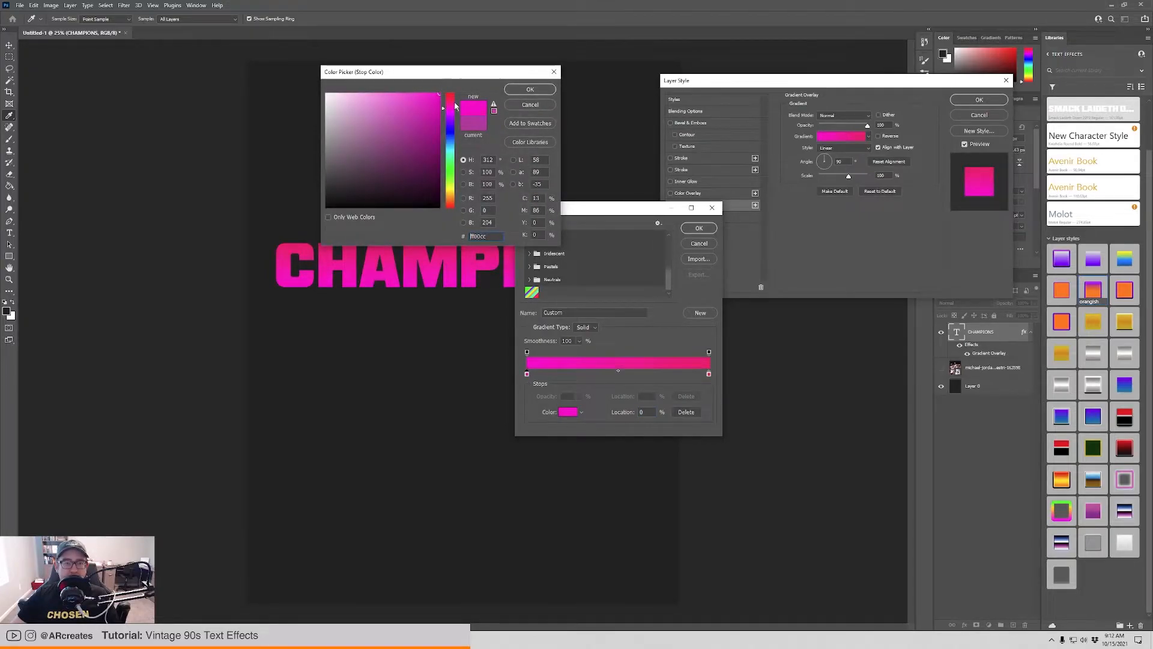
pyautogui.click(434, 98)
pyautogui.click(512, 90)
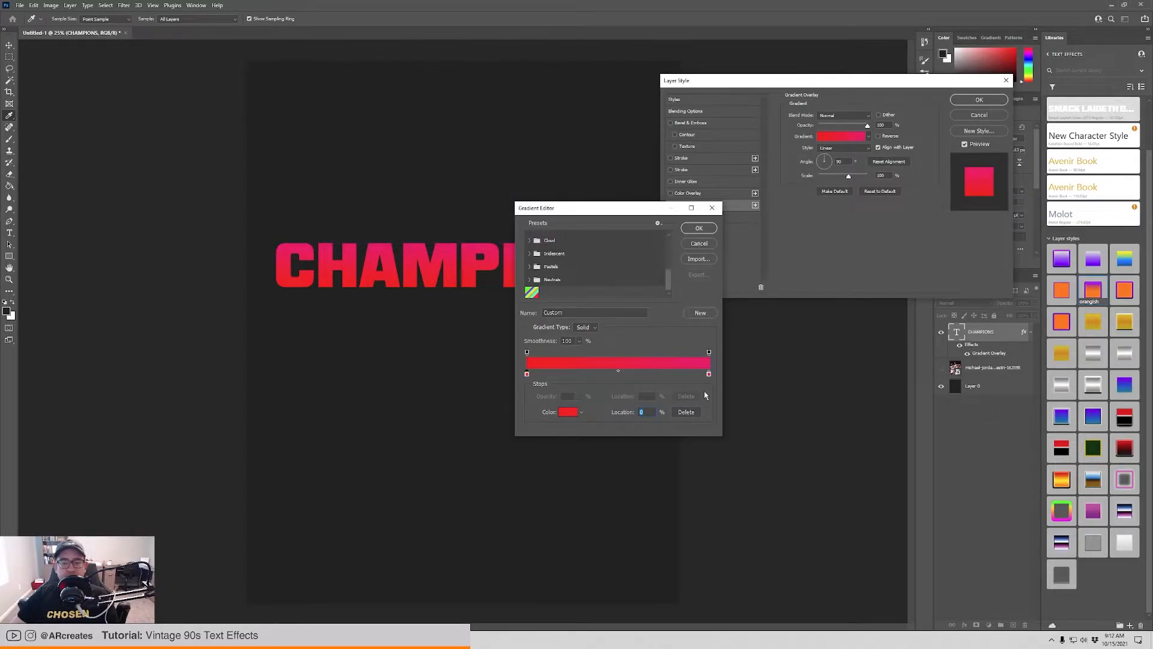
pyautogui.doubleClick(709, 374)
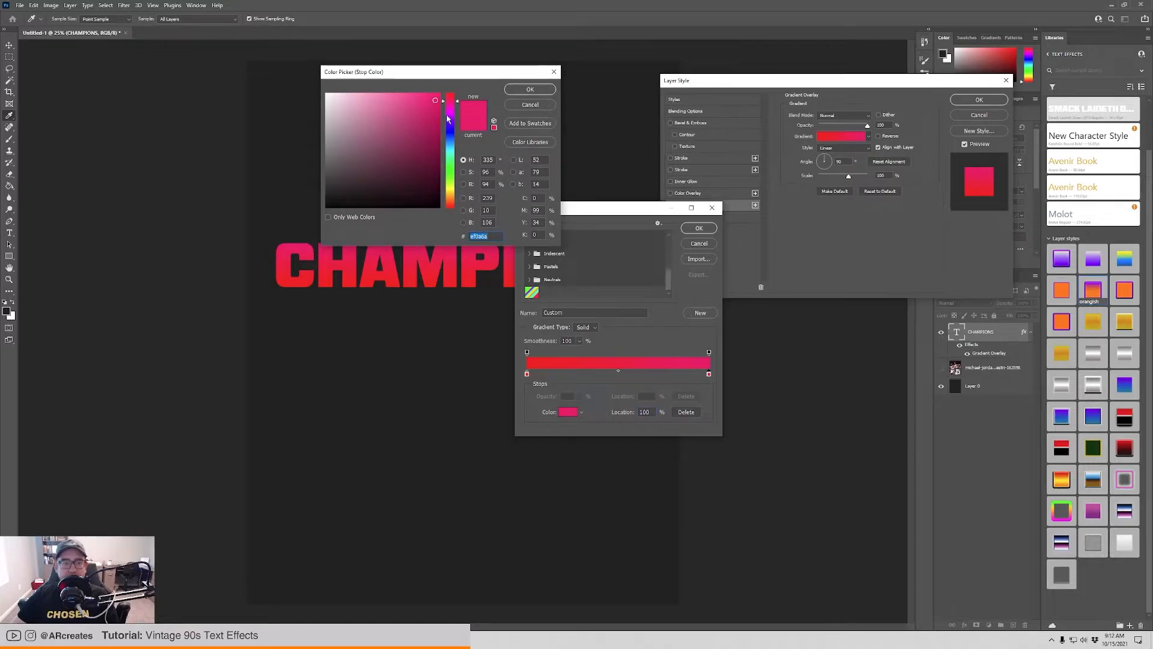
pyautogui.moveTo(449, 100); pyautogui.dragTo(450, 89)
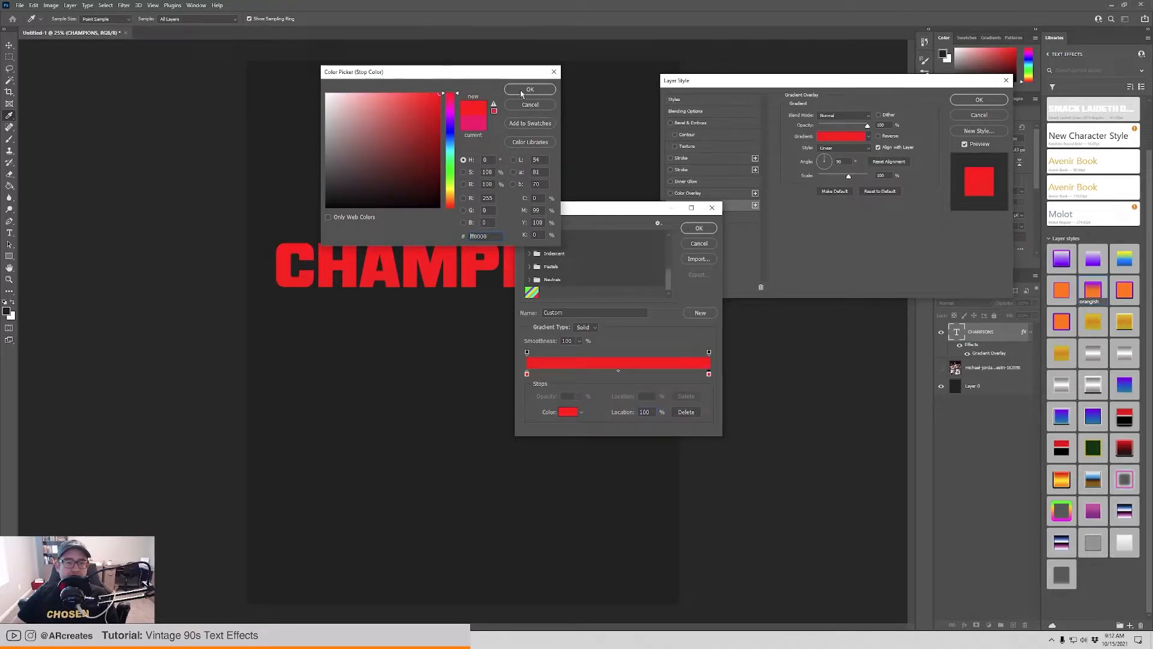
pyautogui.click(522, 90)
# Add a colour stop at 47% between the red ends and make it near-black.
pyautogui.click(618, 373)
pyautogui.click(613, 374)
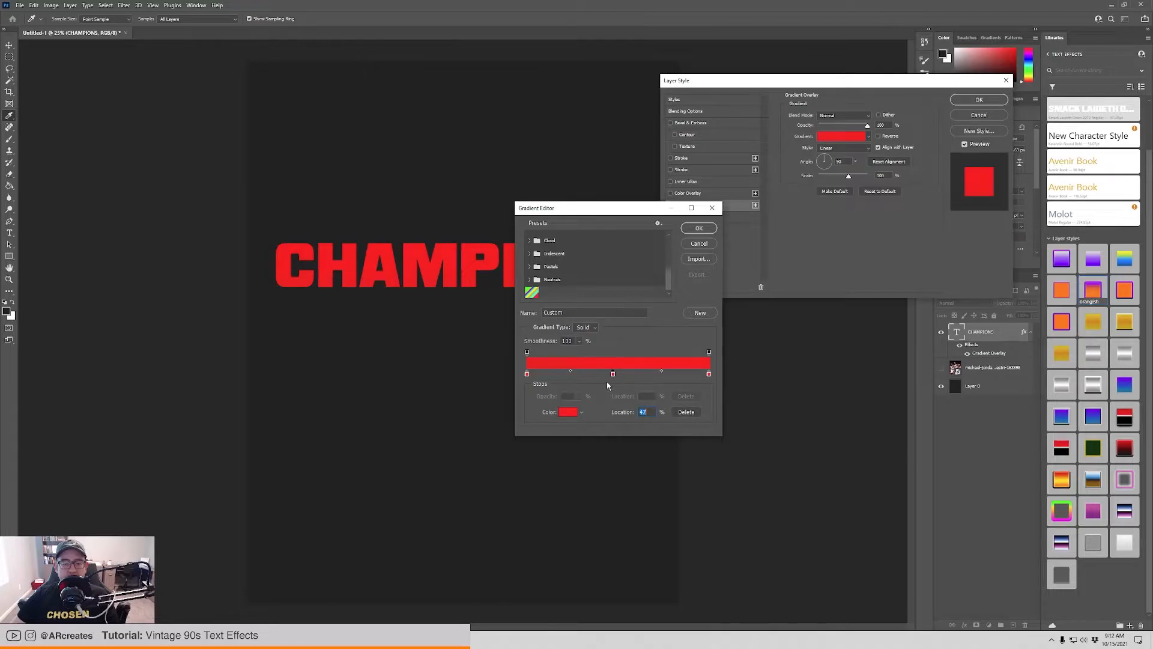
pyautogui.click(567, 411)
pyautogui.click(333, 164)
pyautogui.click(336, 190)
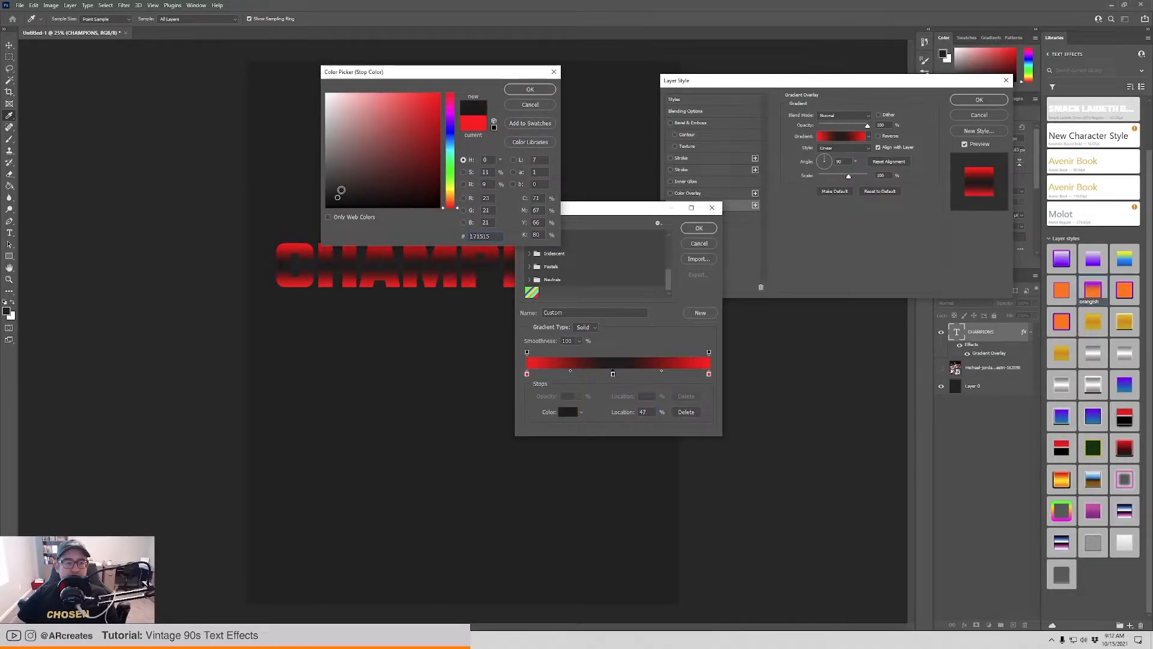
pyautogui.click(332, 197)
pyautogui.click(516, 91)
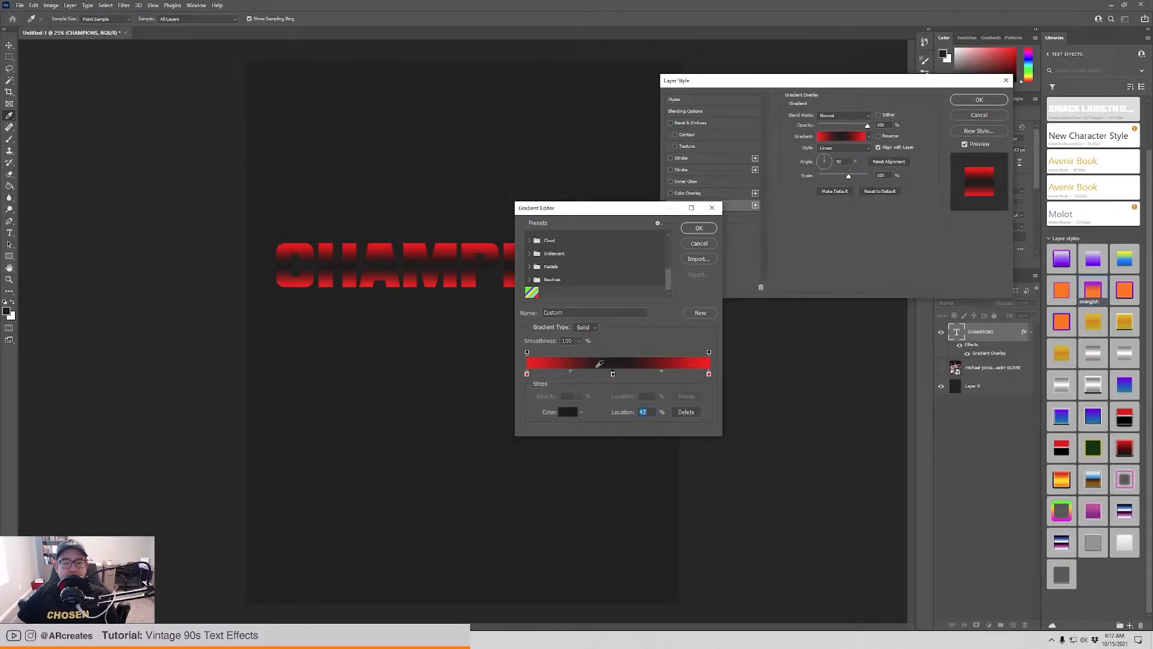
# Set the midpoint before the black stop to 66% and move the black stop to 59%.
pyautogui.moveTo(570, 370); pyautogui.dragTo(592, 372)
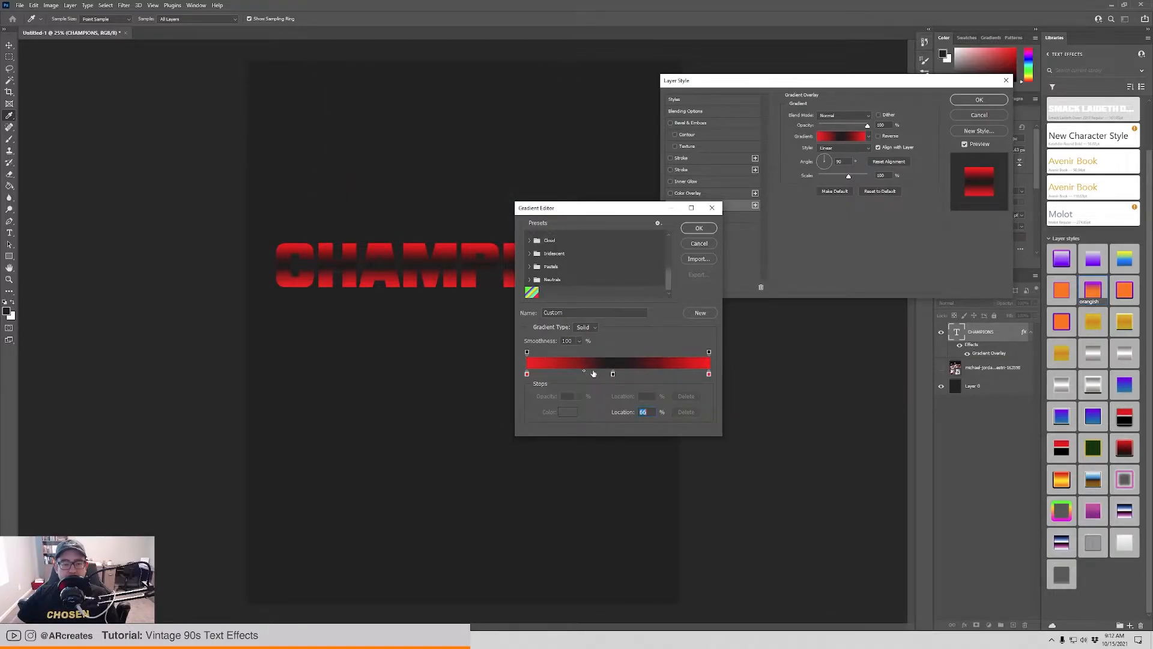
pyautogui.click(613, 374)
pyautogui.moveTo(661, 374); pyautogui.dragTo(634, 375)
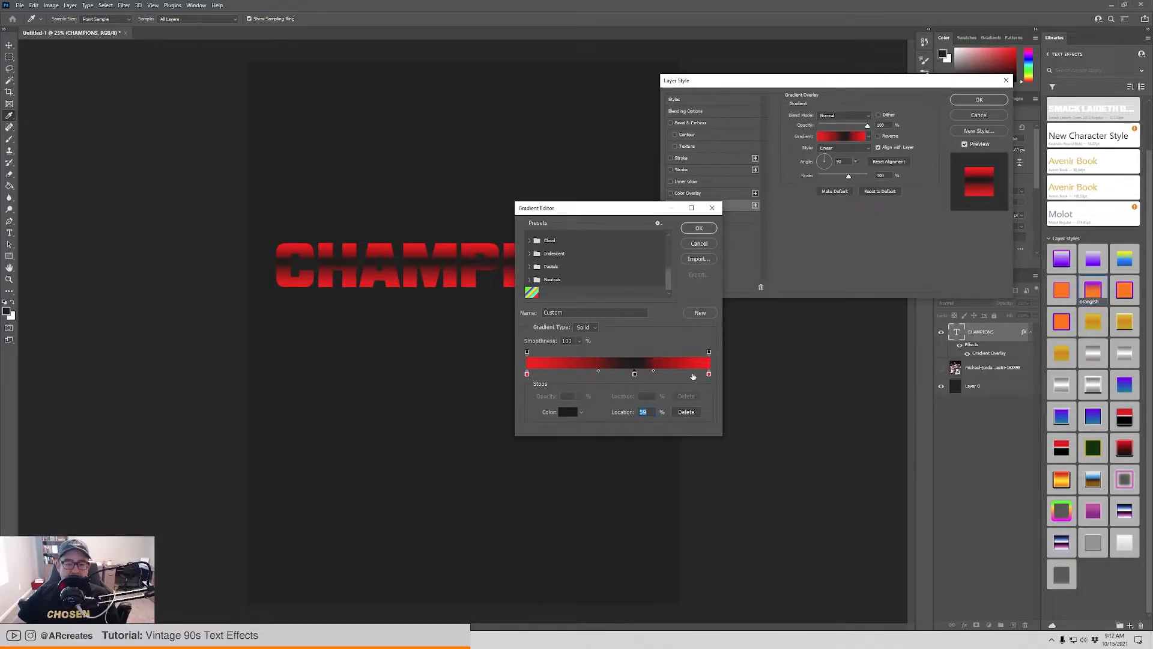
# Add a colour stop at 28% and recolour the gradient's first stop dark red (#8d1616).
pyautogui.click(578, 375)
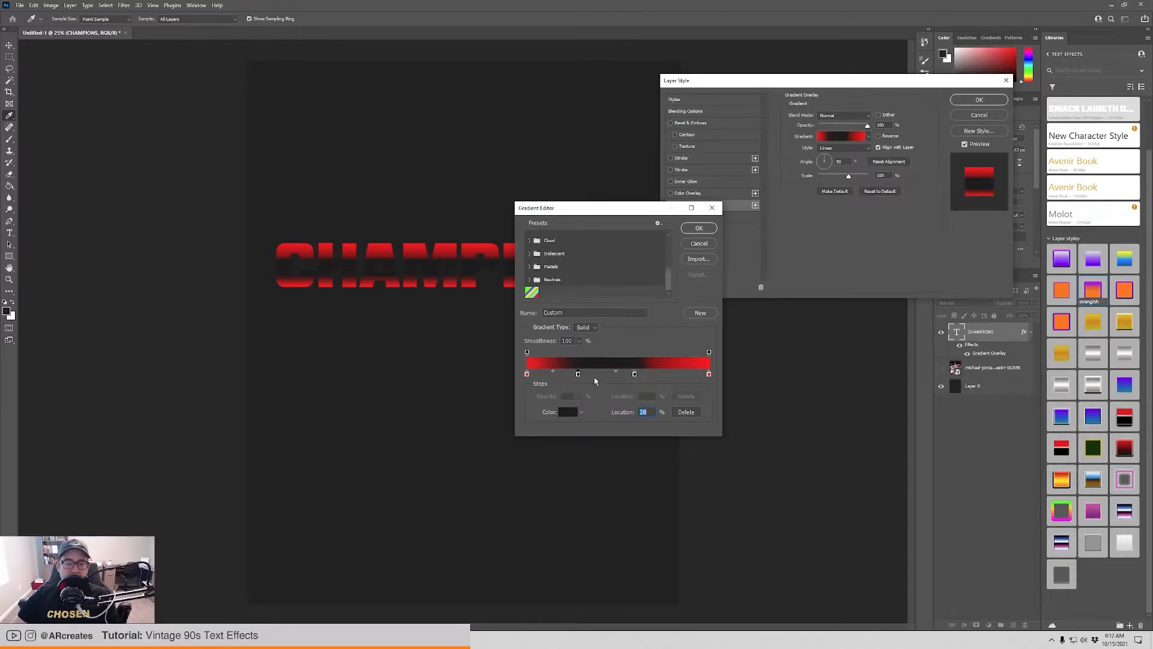
pyautogui.doubleClick(528, 374)
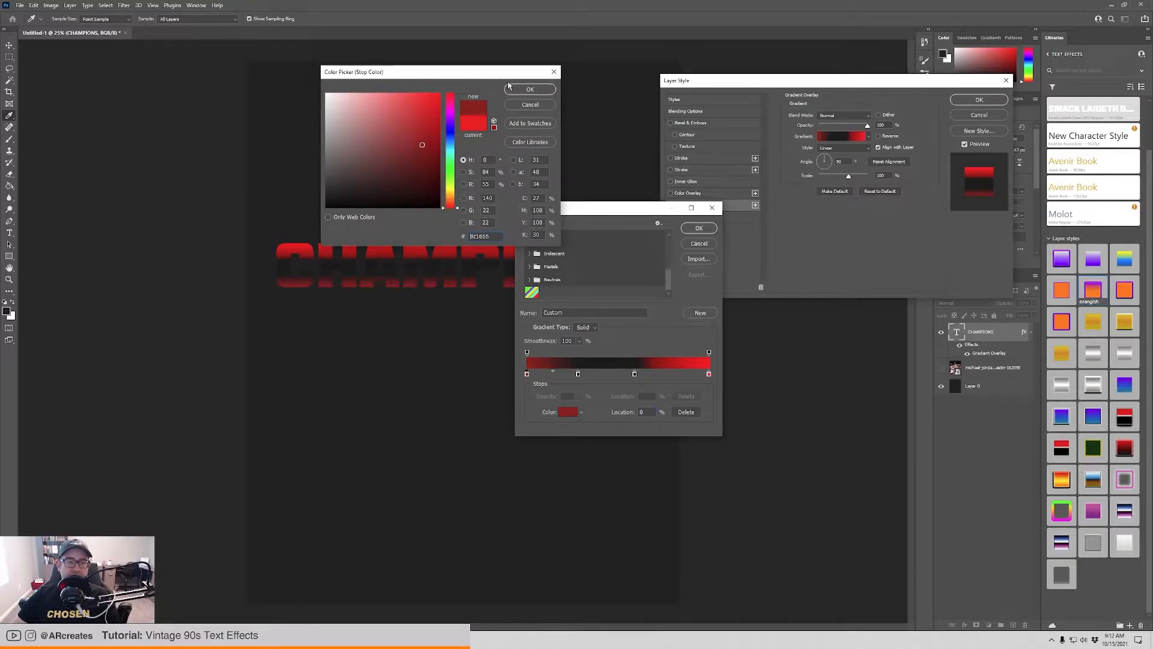
pyautogui.click(530, 88)
# Recolour the 28% stop bright red and shift the midpoint between it and the black stop to about 79%.
pyautogui.click(578, 374)
pyautogui.click(568, 412)
pyautogui.click(439, 94)
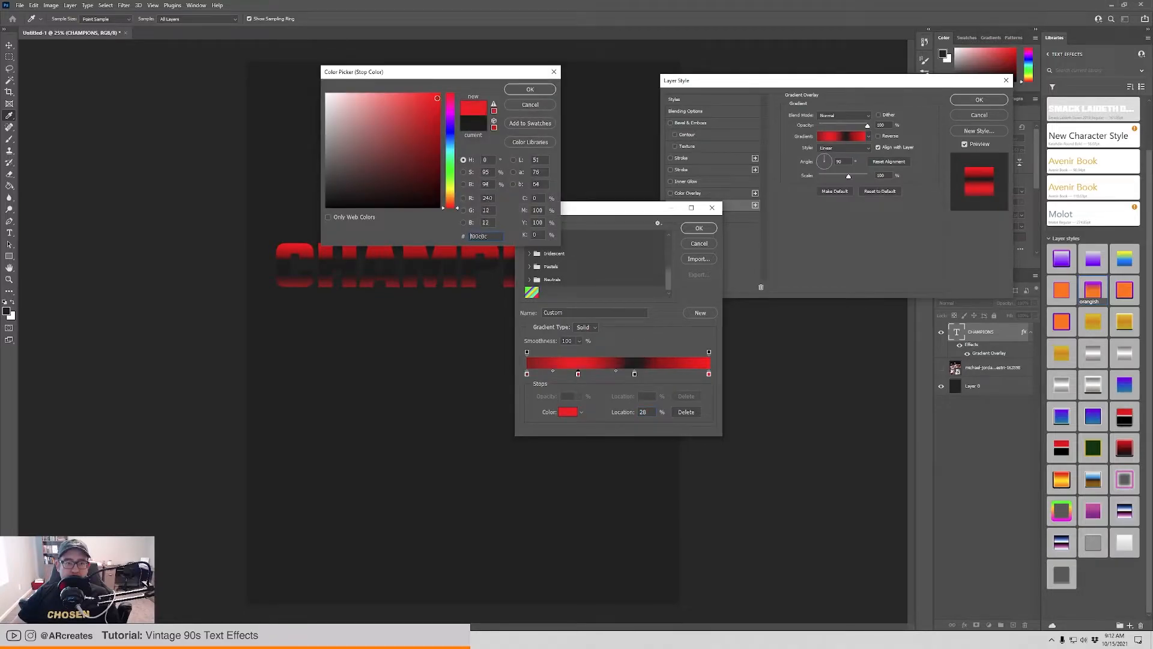
pyautogui.click(531, 89)
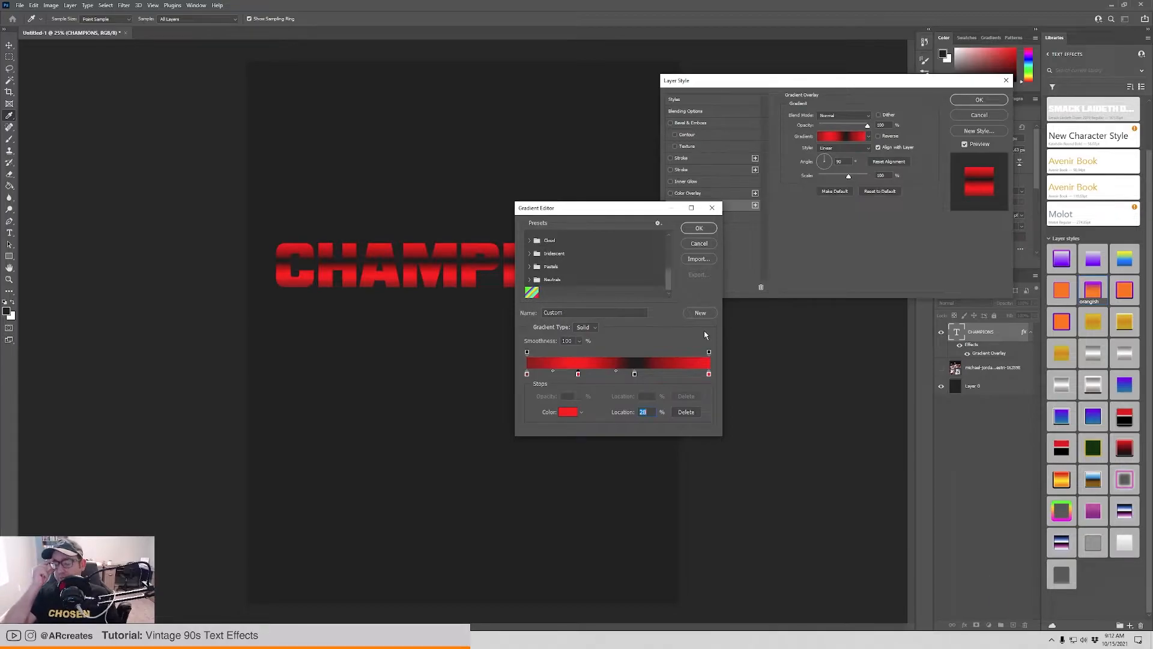
pyautogui.moveTo(615, 374); pyautogui.dragTo(626, 374)
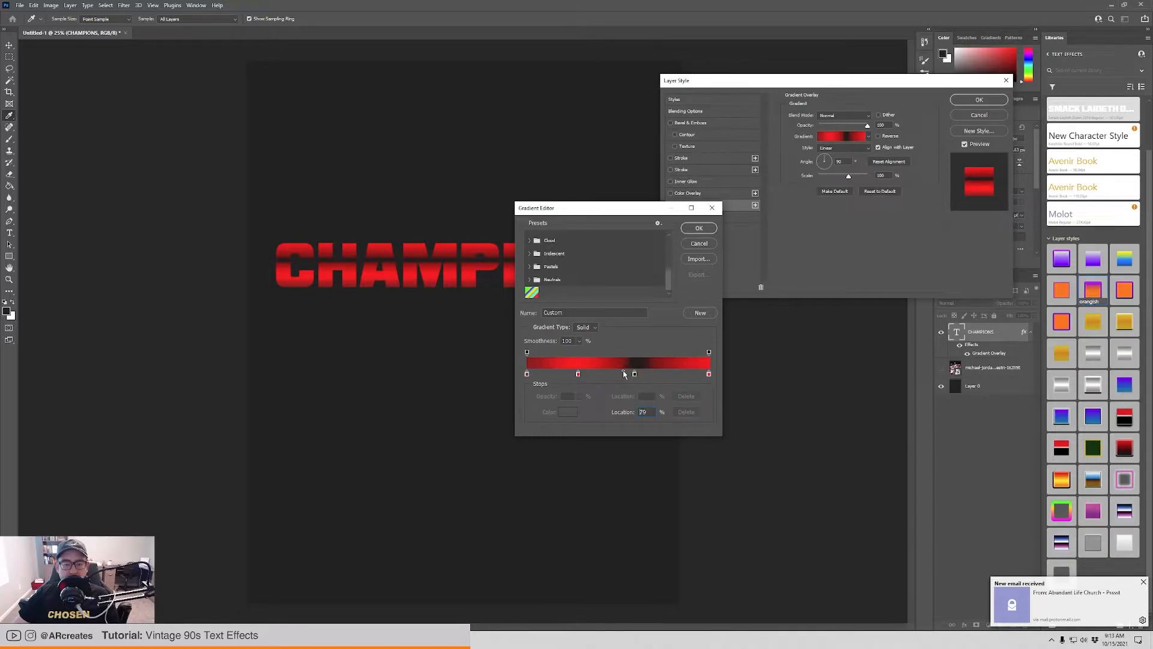
# Confirm the edited gradient and enable the Bevel & Emboss effect on the CHAMPIONS text.
pyautogui.click(696, 233)
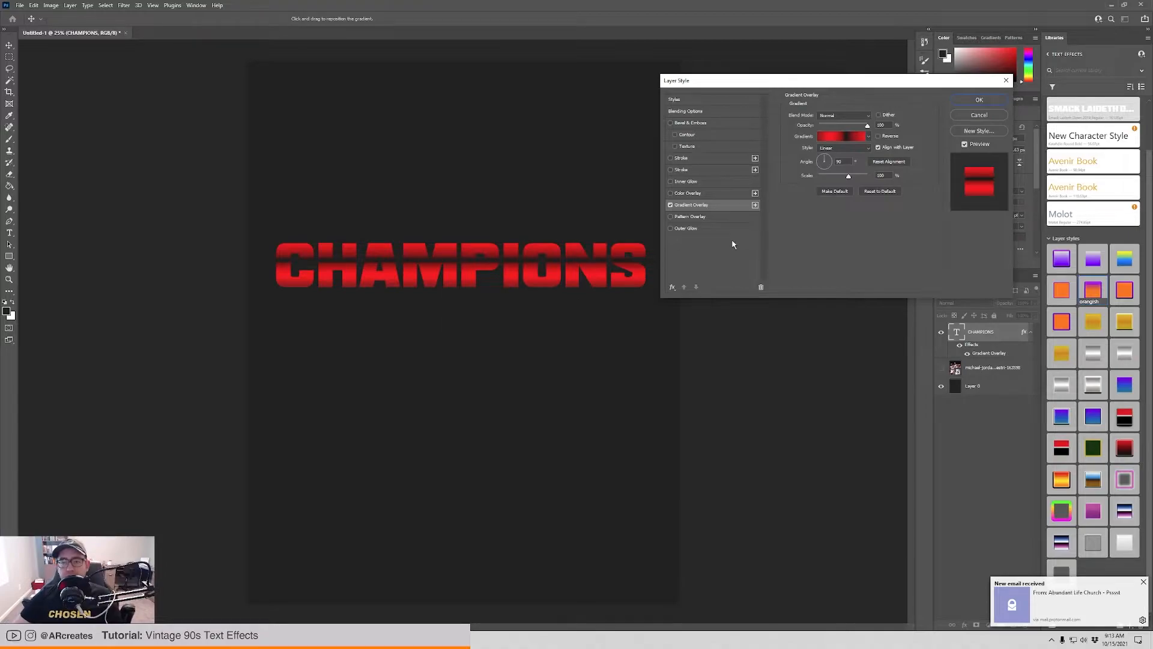
pyautogui.click(671, 123)
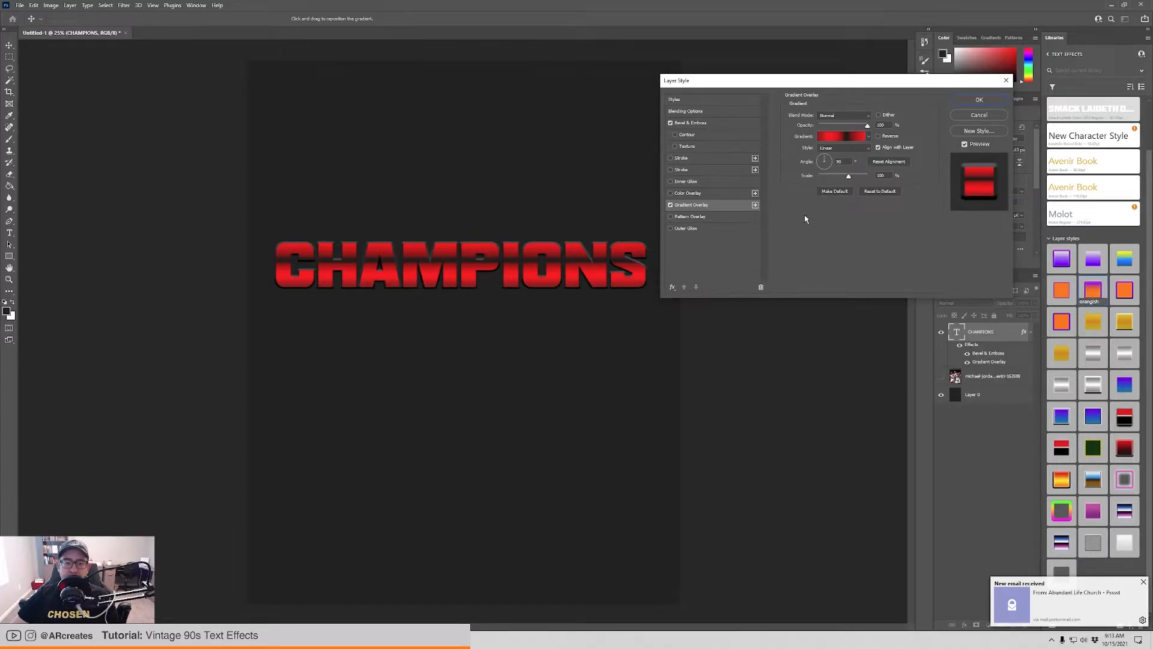
pyautogui.click(720, 124)
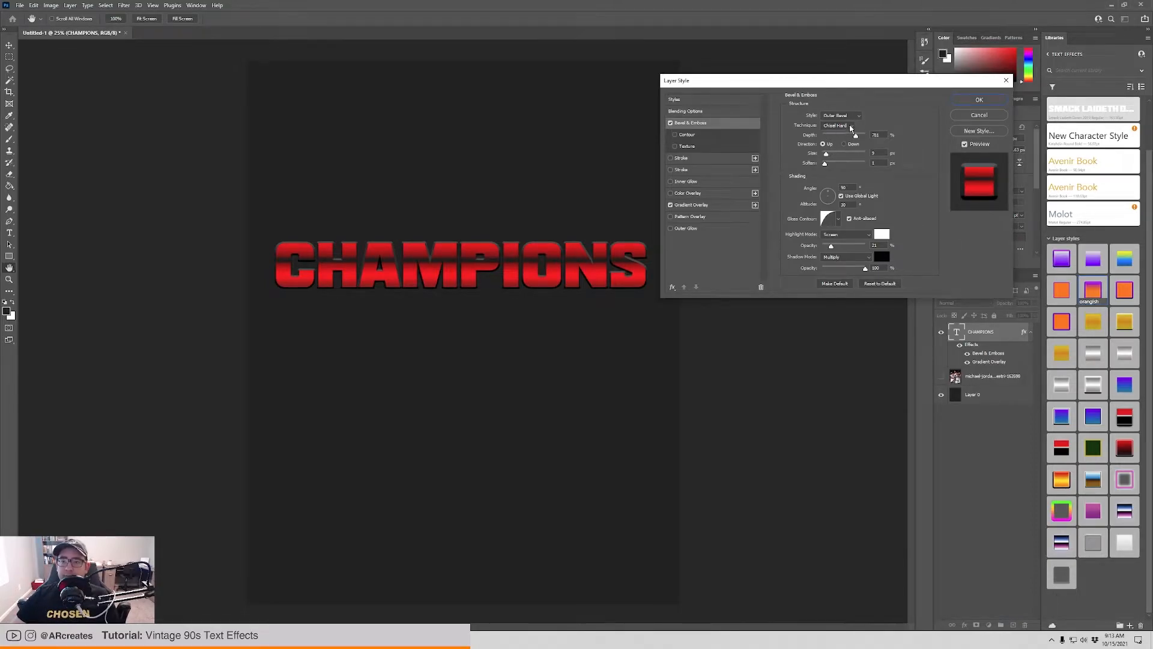
# Try the other bevel styles, including Pillow Emboss and Stroke Emboss, and return to Outer Bevel.
pyautogui.click(856, 119)
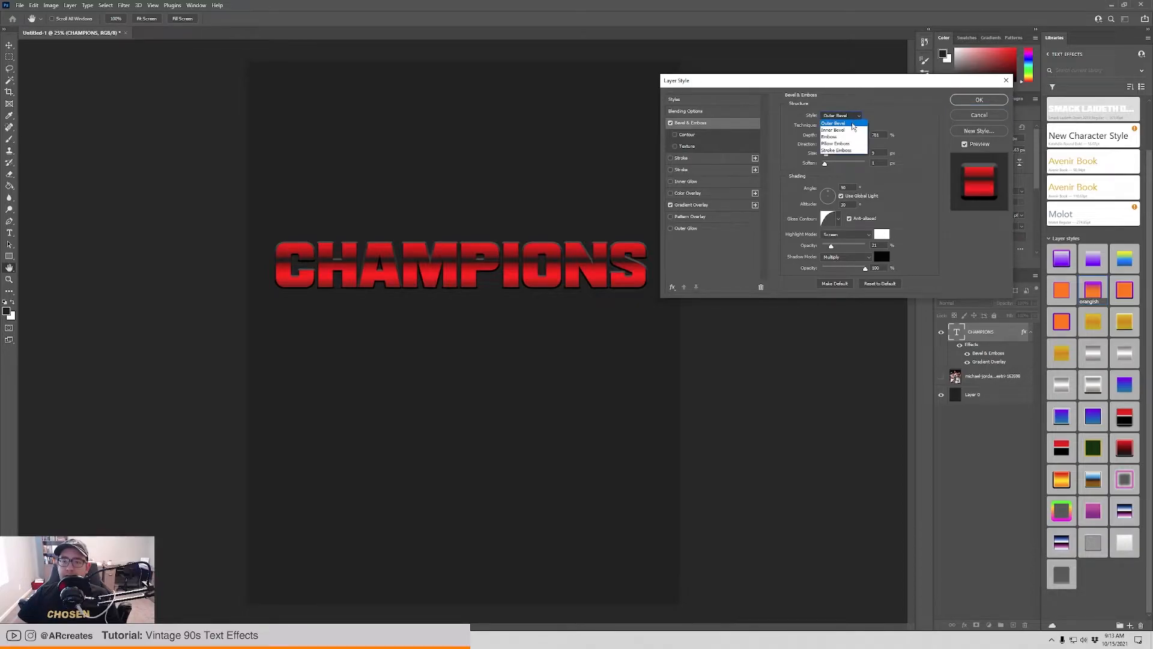
pyautogui.click(836, 130)
pyautogui.click(843, 114)
pyautogui.click(844, 128)
pyautogui.click(843, 114)
pyautogui.click(843, 141)
pyautogui.click(844, 114)
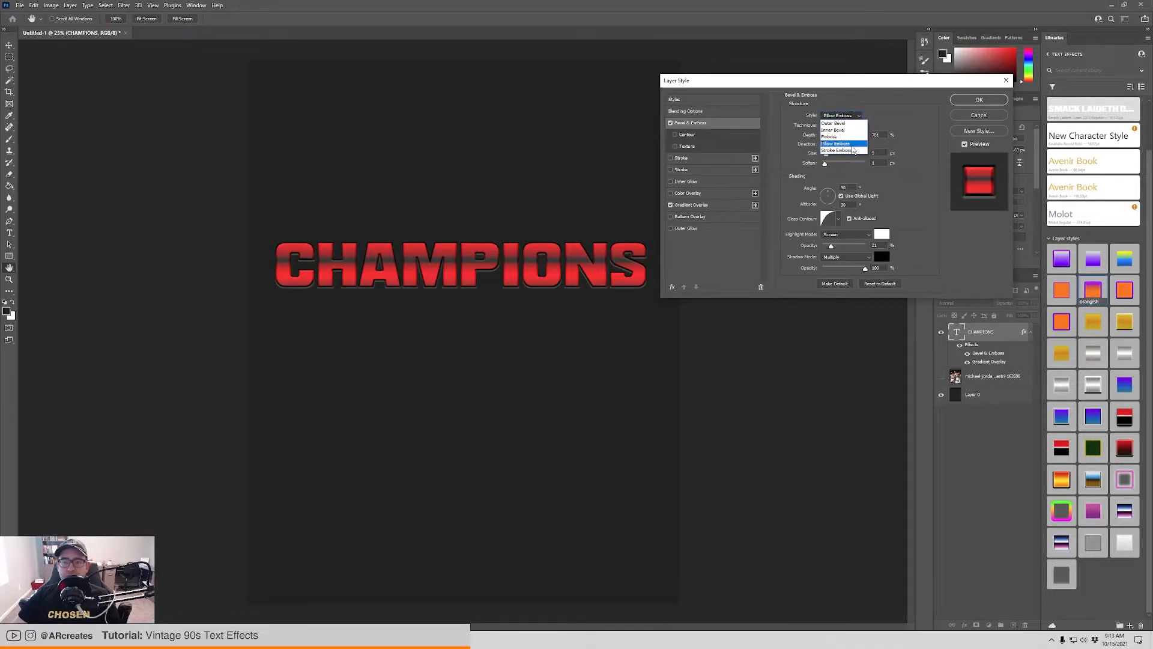
pyautogui.click(837, 148)
pyautogui.click(839, 116)
pyautogui.click(842, 122)
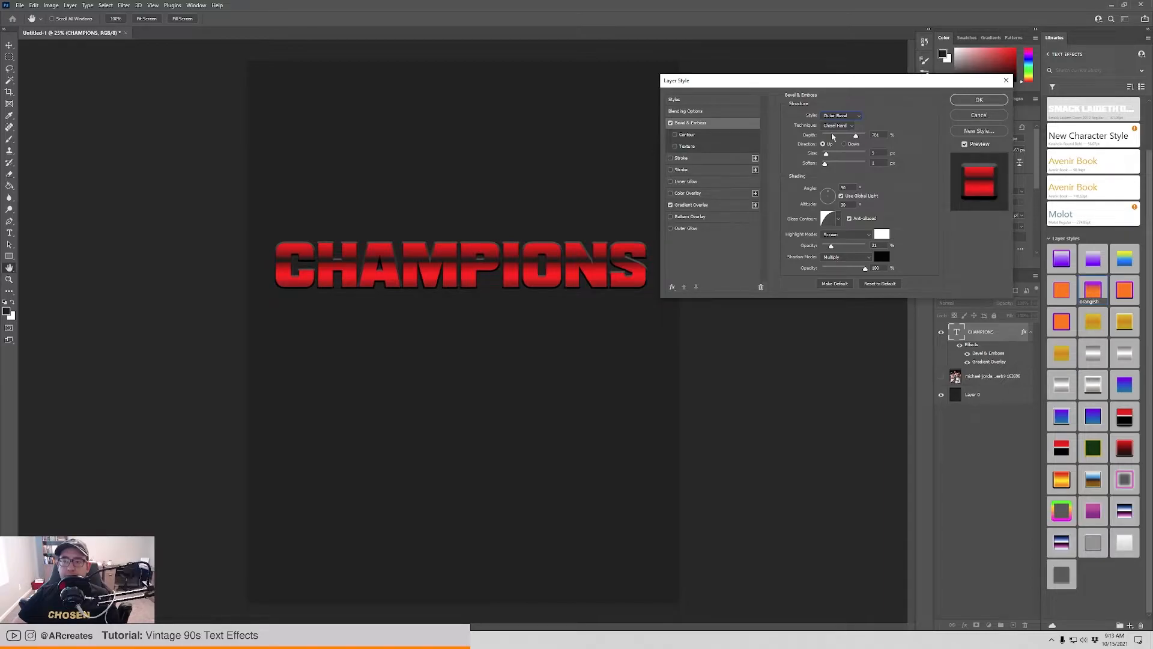
# Raise the outer bevel's depth to about 834%, increase its size slightly and set Soften to 0 px.
pyautogui.moveTo(860, 138); pyautogui.dragTo(829, 158)
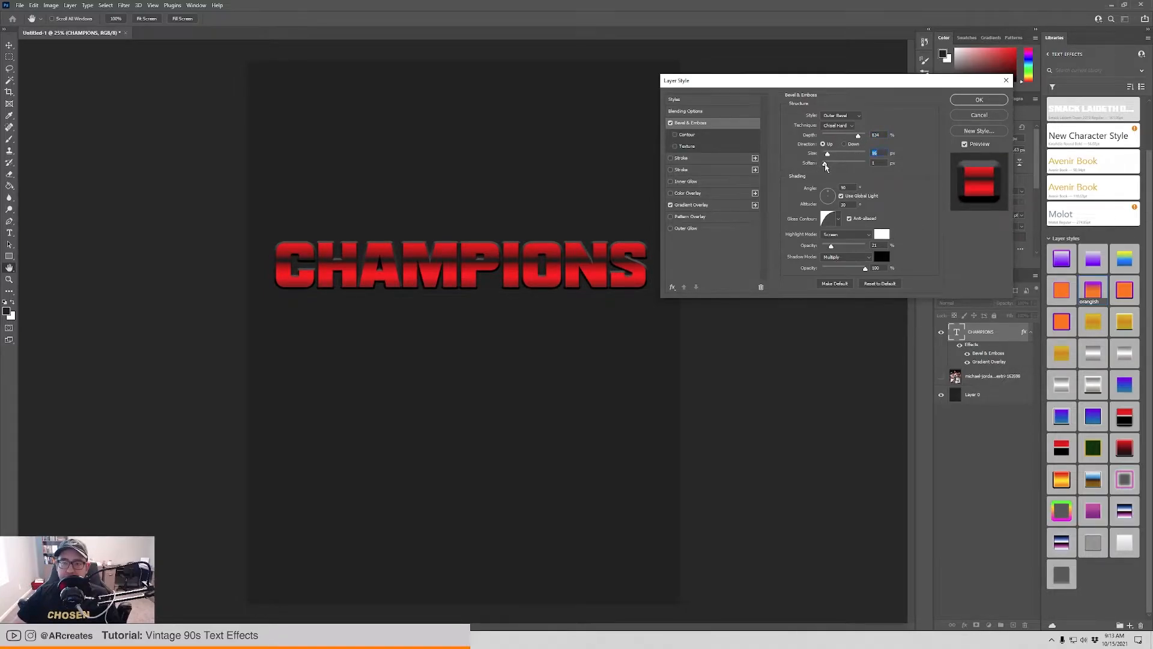
pyautogui.moveTo(825, 167); pyautogui.dragTo(719, 166)
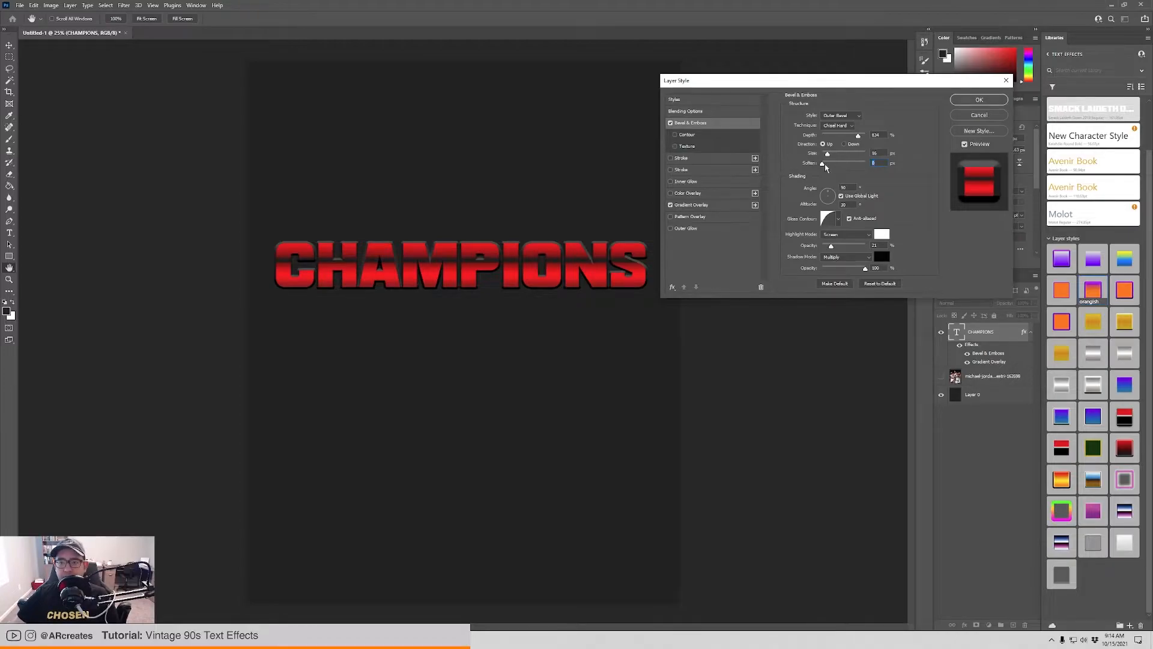
pyautogui.moveTo(828, 155); pyautogui.dragTo(828, 157)
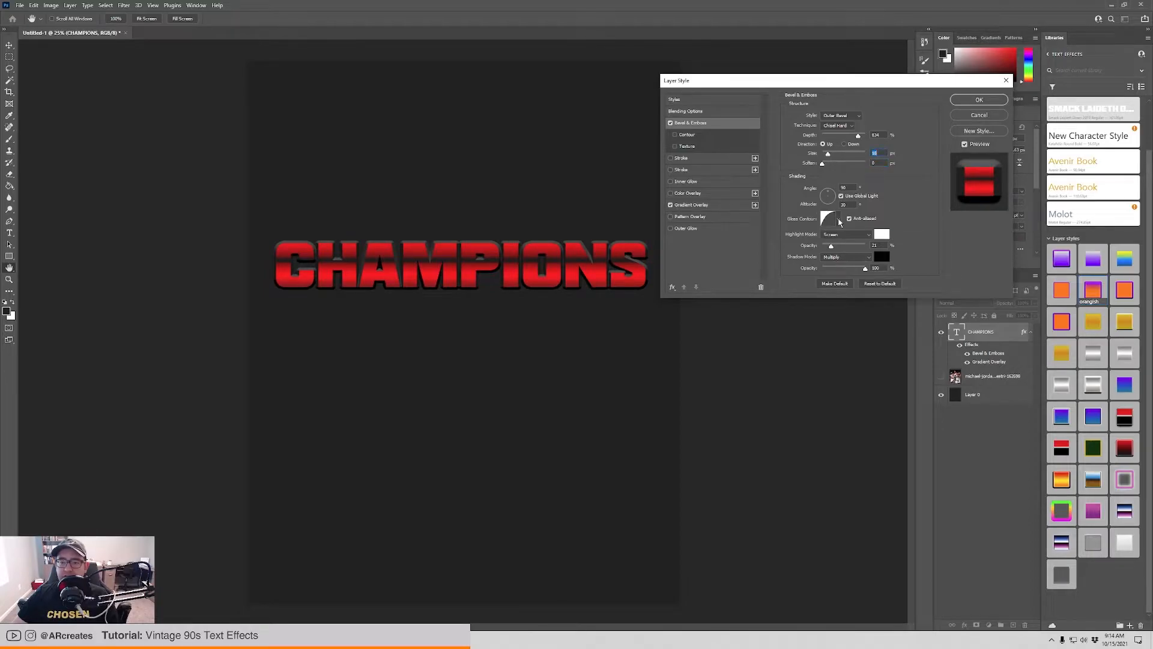
# Compare several gloss contours for the bevel, choose the linear diagonal one and lower the highlight opacity to 7%.
pyautogui.click(839, 221)
pyautogui.click(813, 241)
pyautogui.click(824, 242)
pyautogui.click(840, 245)
pyautogui.click(852, 243)
pyautogui.click(855, 256)
pyautogui.click(841, 255)
pyautogui.click(793, 256)
pyautogui.click(781, 255)
pyautogui.click(785, 240)
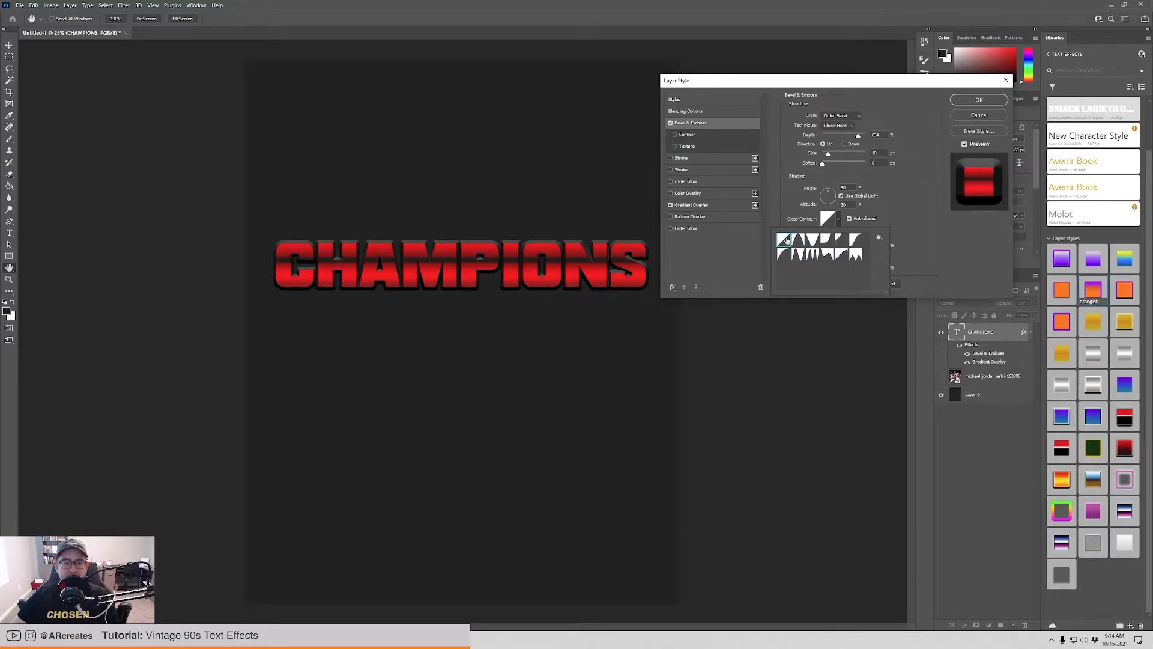
pyautogui.click(909, 194)
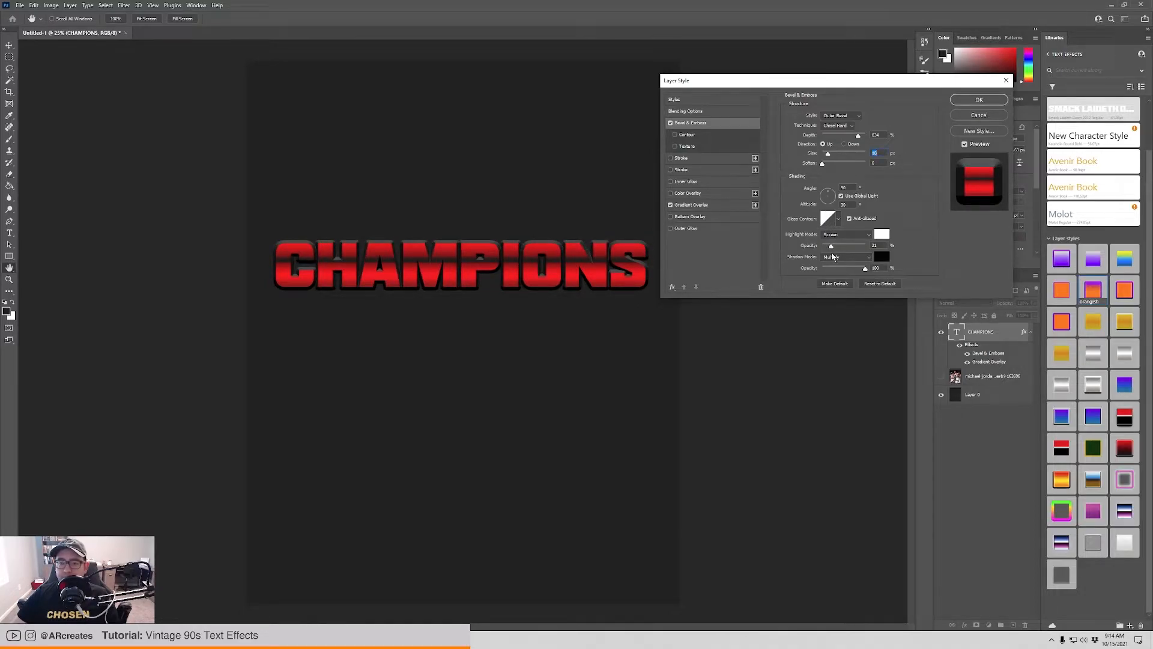
pyautogui.moveTo(832, 247); pyautogui.dragTo(881, 270)
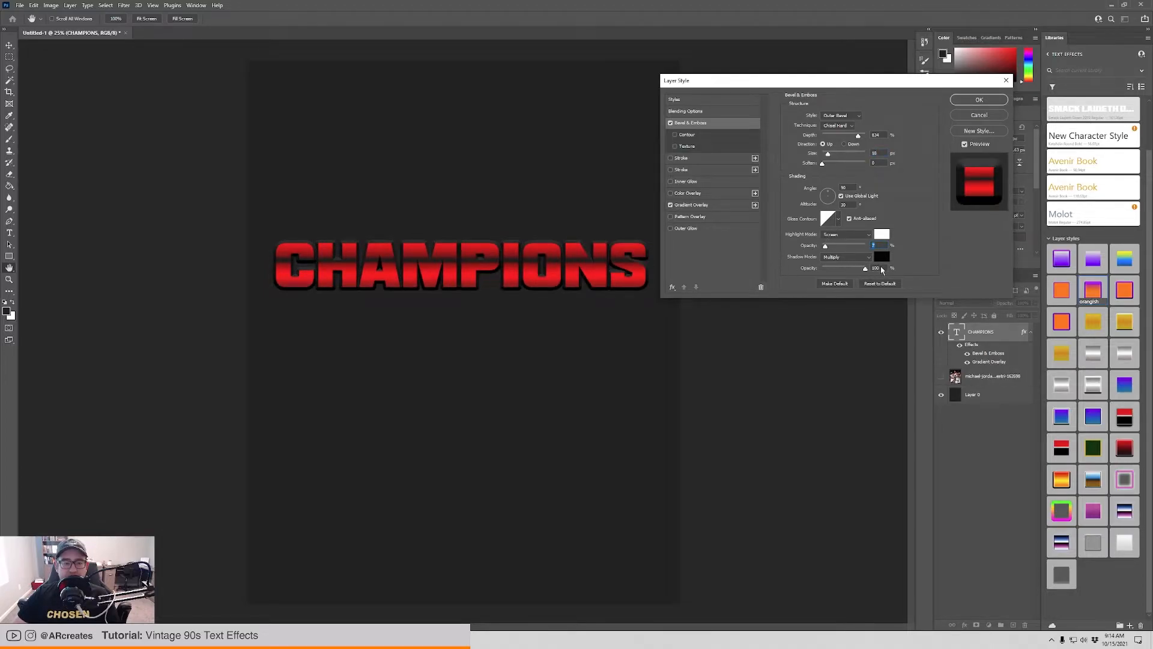
pyautogui.click(877, 268)
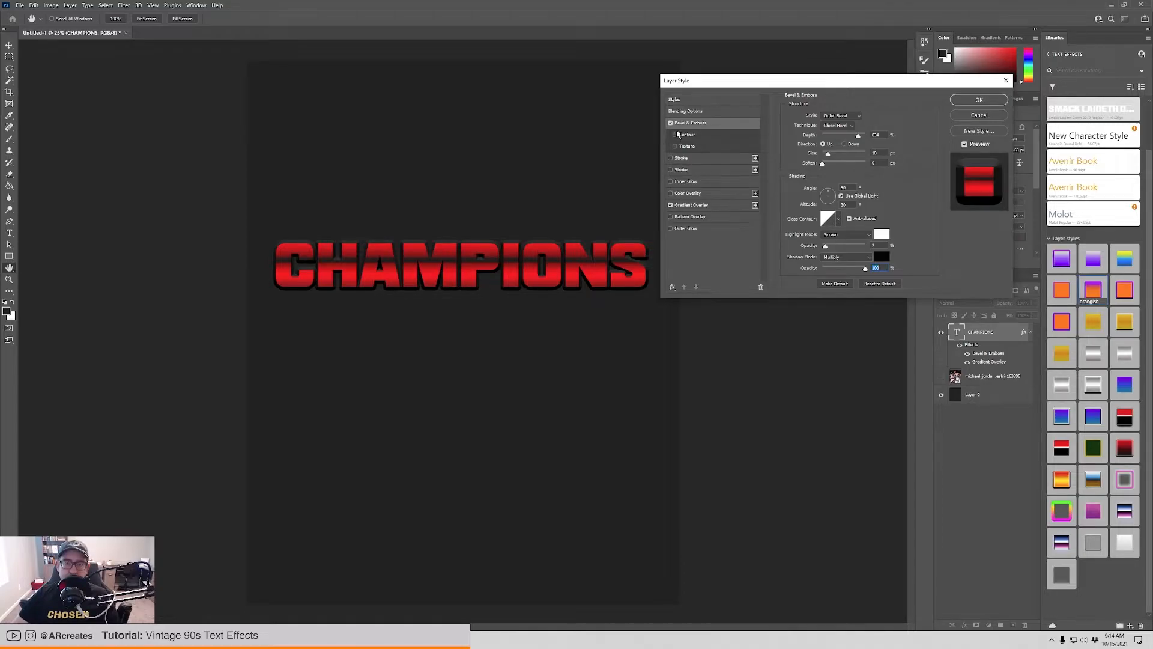
# Enable the lower blue Stroke effect without the upper white one and recolour it pure red (#ff0000).
pyautogui.click(700, 159)
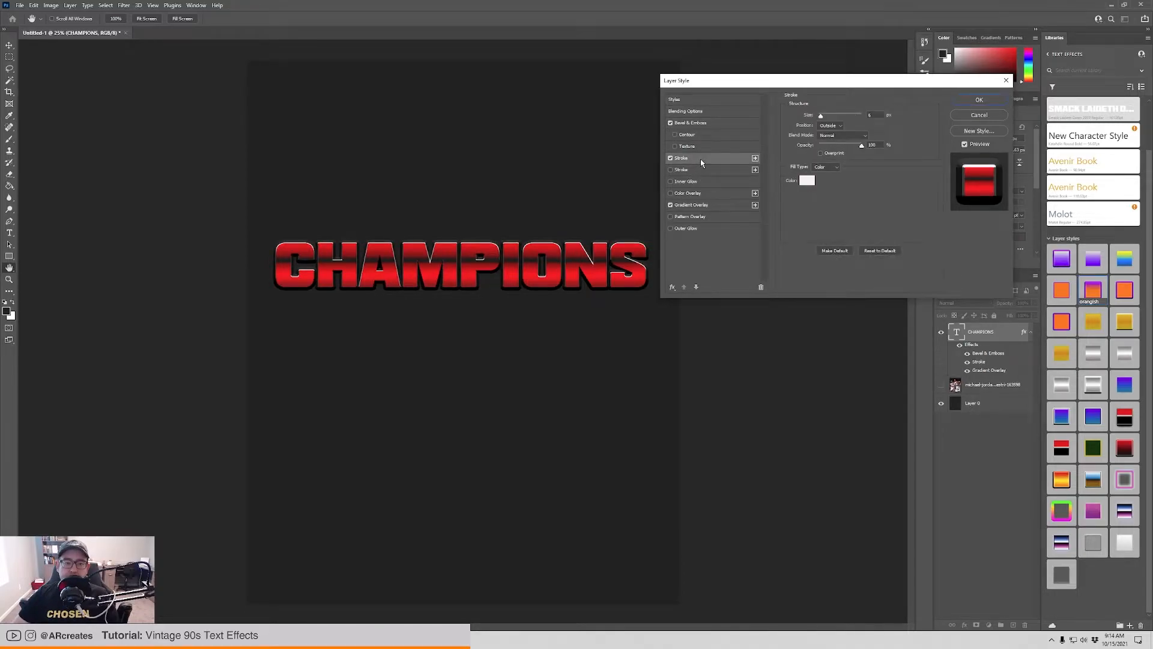
pyautogui.click(706, 174)
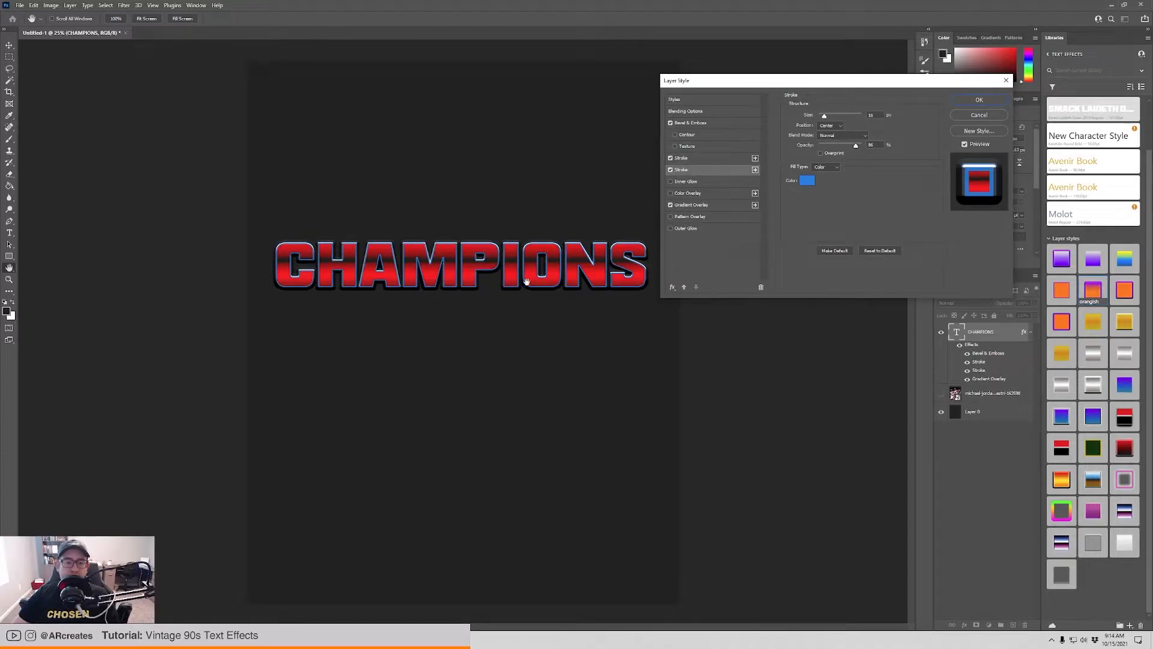
pyautogui.click(670, 159)
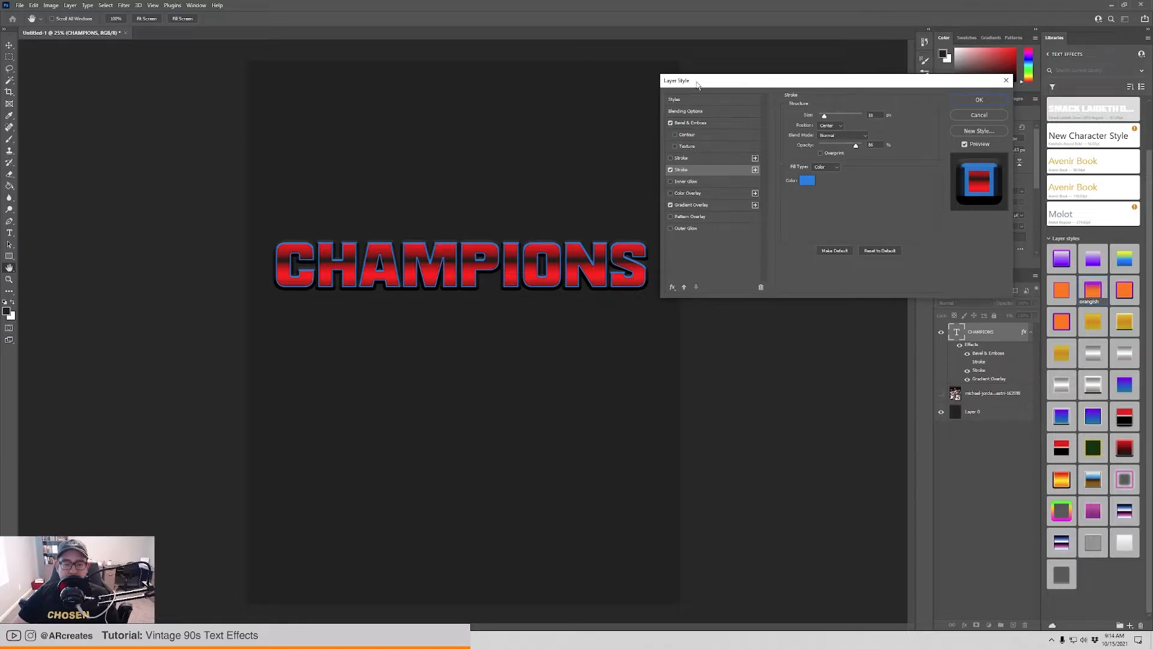
pyautogui.click(807, 181)
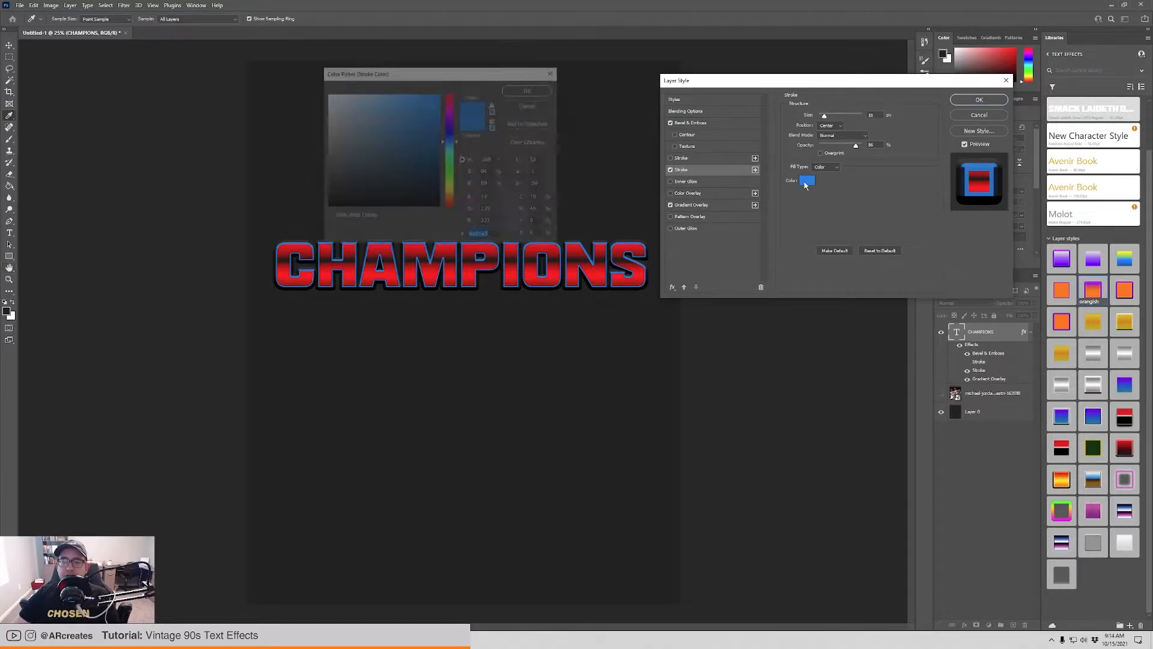
pyautogui.moveTo(456, 143); pyautogui.dragTo(456, 89)
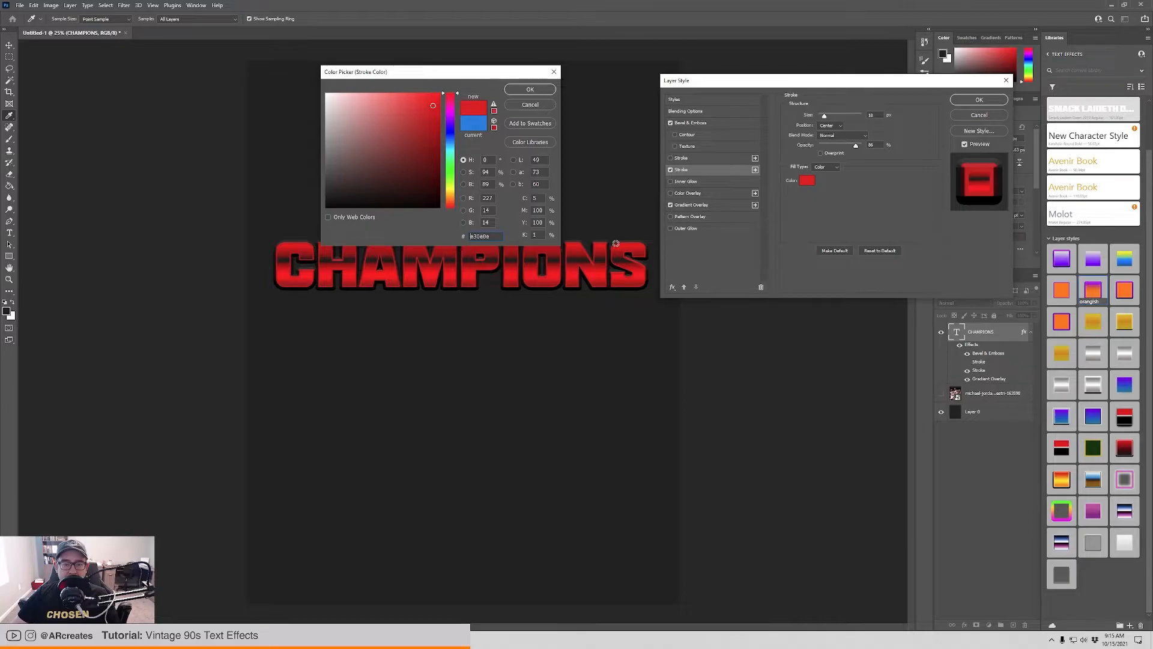
pyautogui.click(405, 178)
pyautogui.moveTo(405, 178)
pyautogui.mouseDown()
pyautogui.moveTo(329, 203)
pyautogui.moveTo(326, 80)
pyautogui.mouseUp()
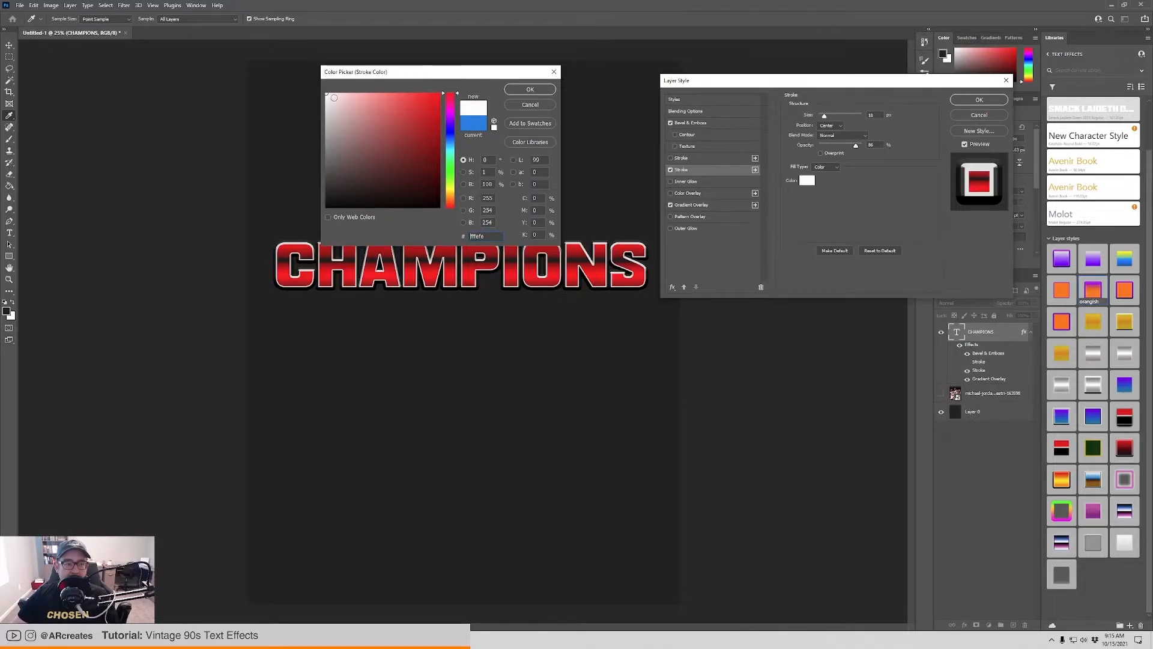
pyautogui.click(424, 90)
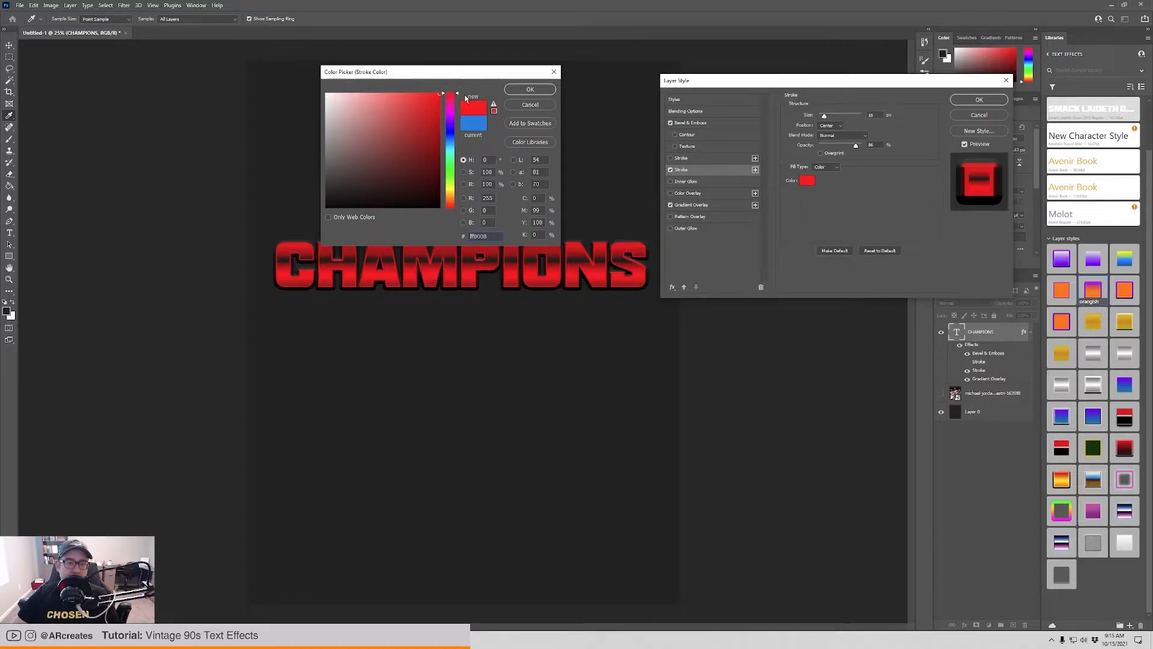
pyautogui.click(531, 89)
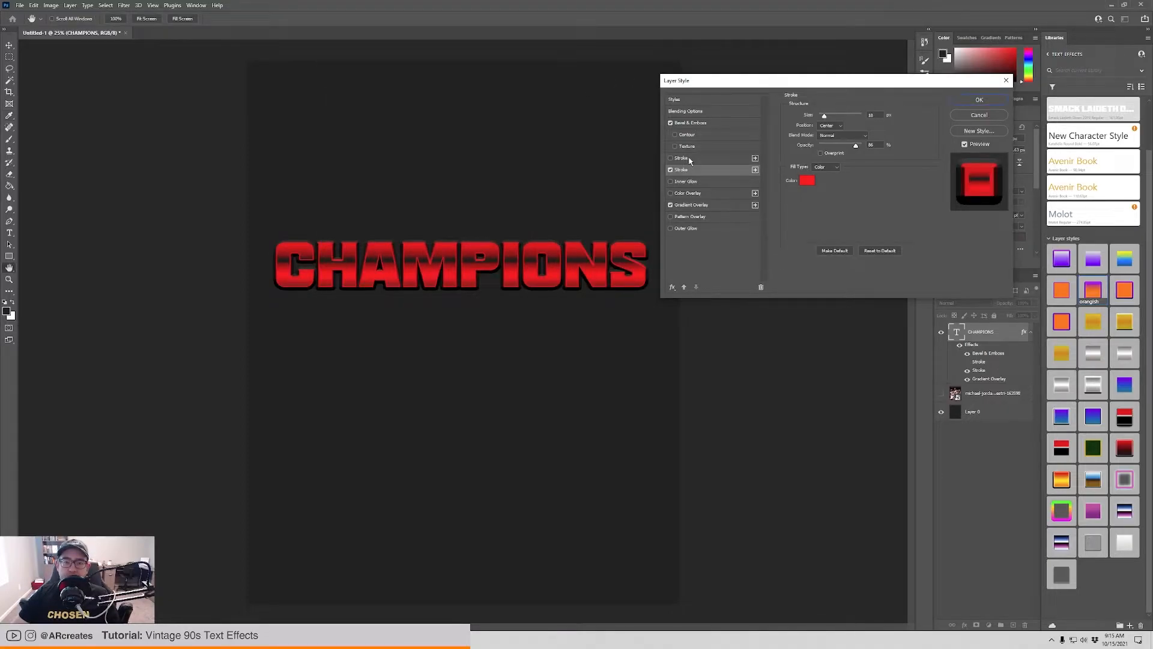
# Re-enable the upper white outside stroke and increase its size so it extends beyond the red stroke.
pyautogui.click(696, 159)
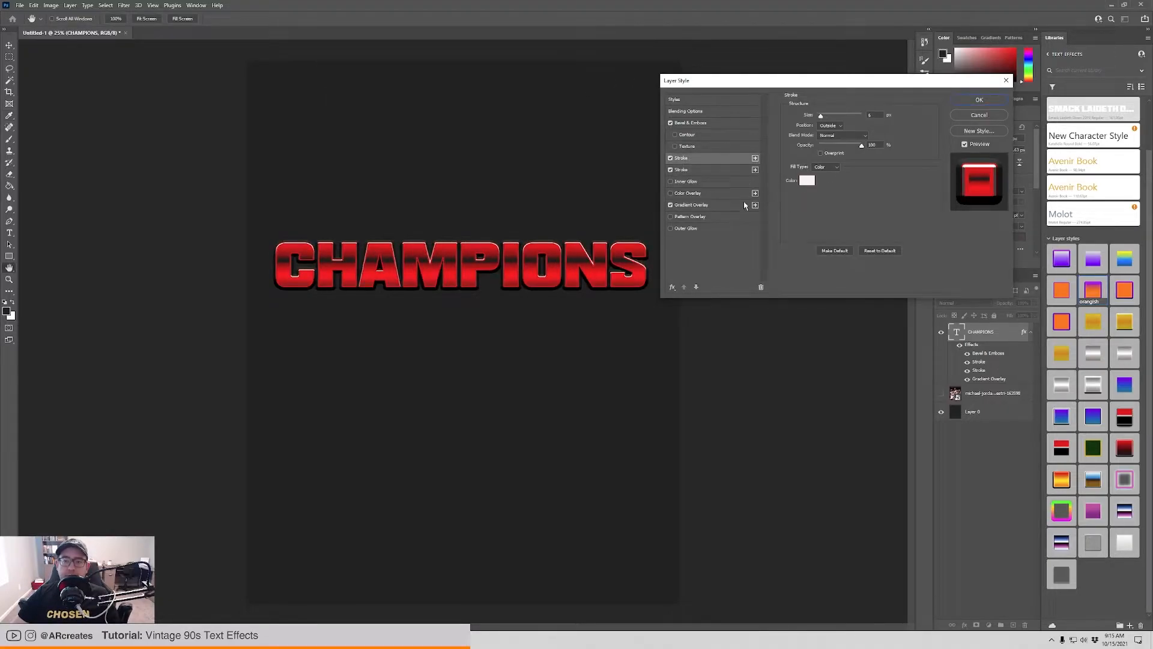
pyautogui.moveTo(822, 117)
pyautogui.mouseDown()
pyautogui.moveTo(854, 119)
pyautogui.moveTo(825, 120)
pyautogui.mouseUp()
pyautogui.click(711, 171)
pyautogui.click(705, 158)
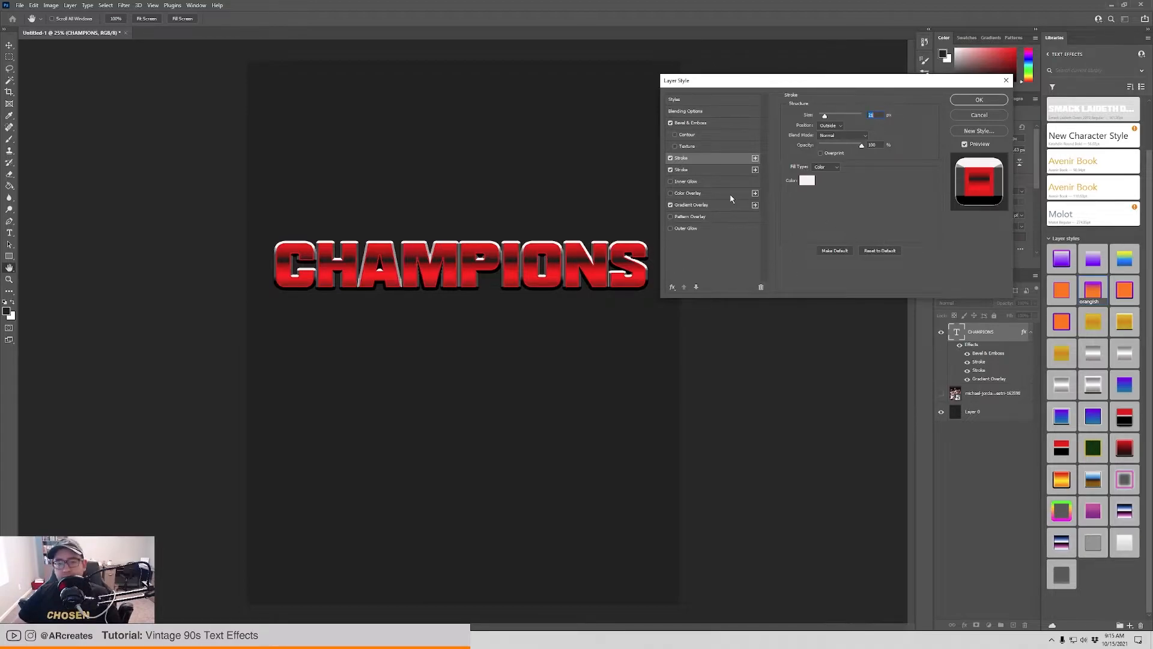
# Enable the bevel's Contour option, compare the preset profiles and choose the half-round curve.
pyautogui.click(715, 136)
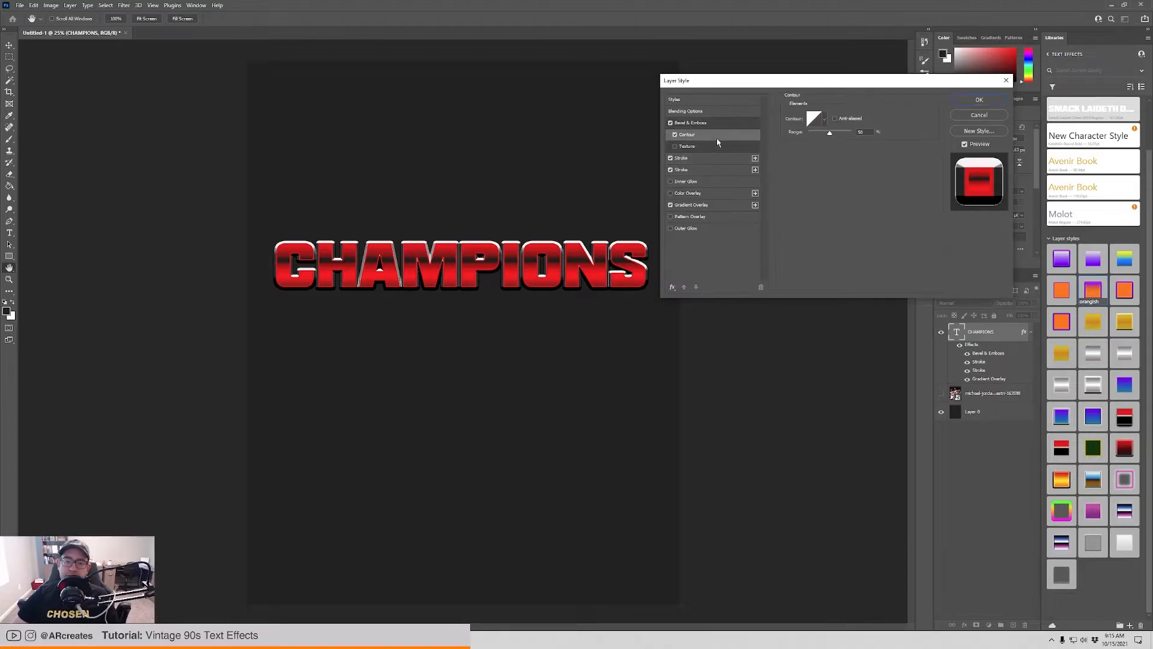
pyautogui.click(824, 119)
pyautogui.click(786, 144)
pyautogui.click(798, 145)
pyautogui.click(812, 145)
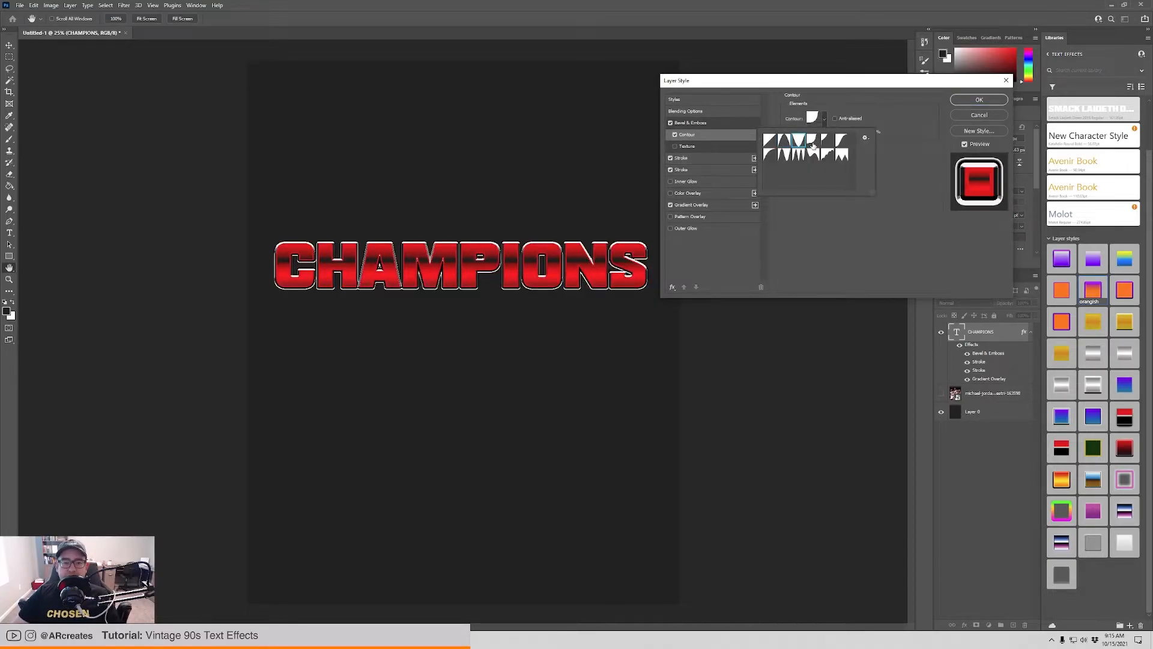
pyautogui.click(812, 161)
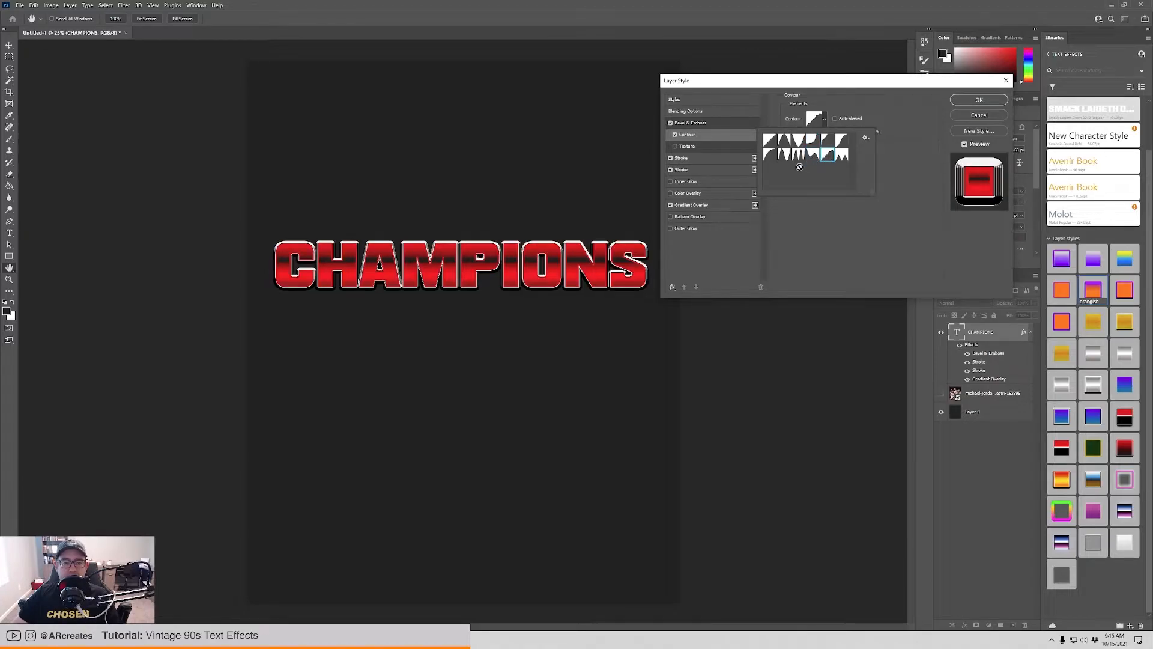
pyautogui.click(770, 141)
pyautogui.click(771, 156)
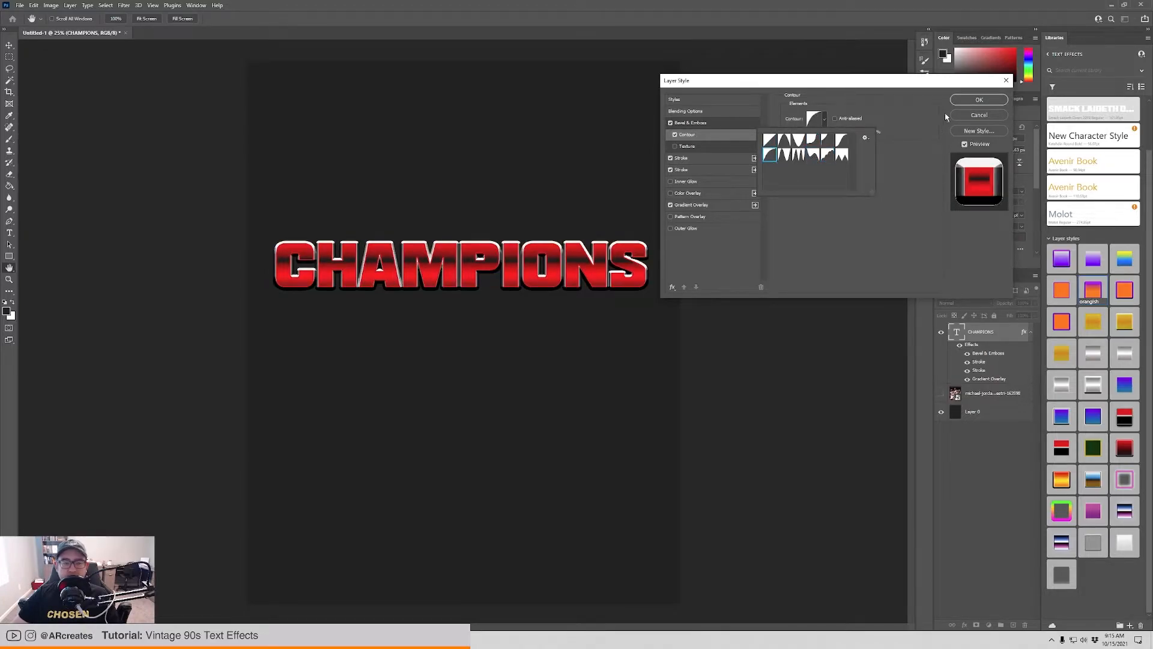
# Enable the Inner Glow effect on the text and change its colour from gold to white.
pyautogui.click(721, 182)
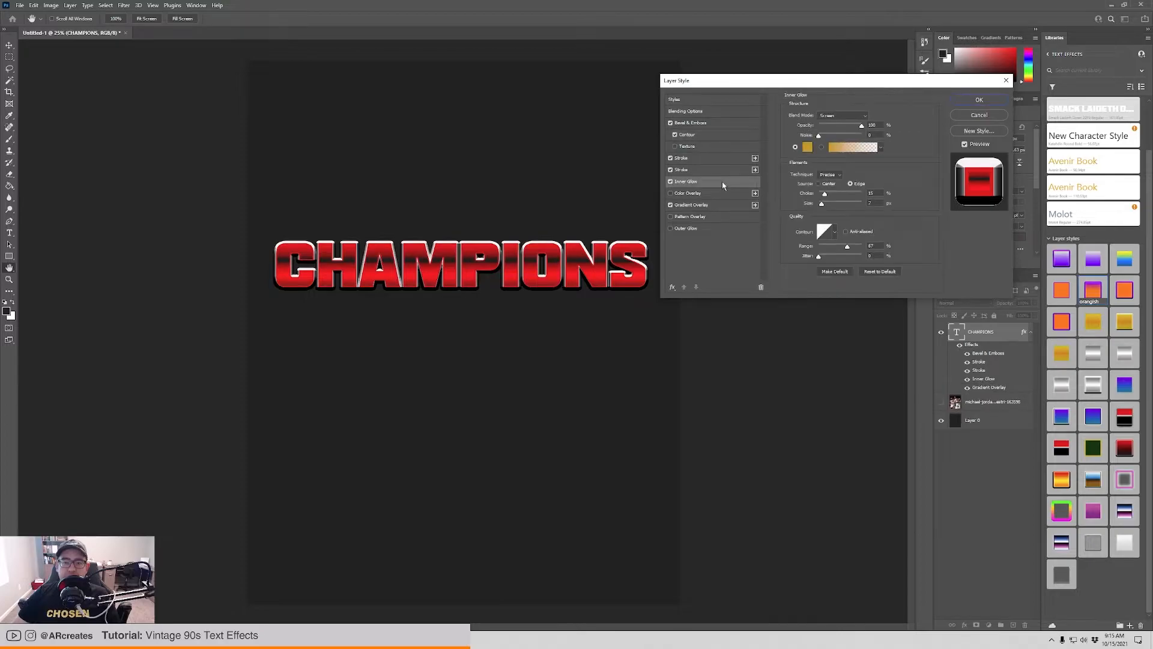
pyautogui.click(808, 147)
pyautogui.click(326, 94)
pyautogui.click(529, 89)
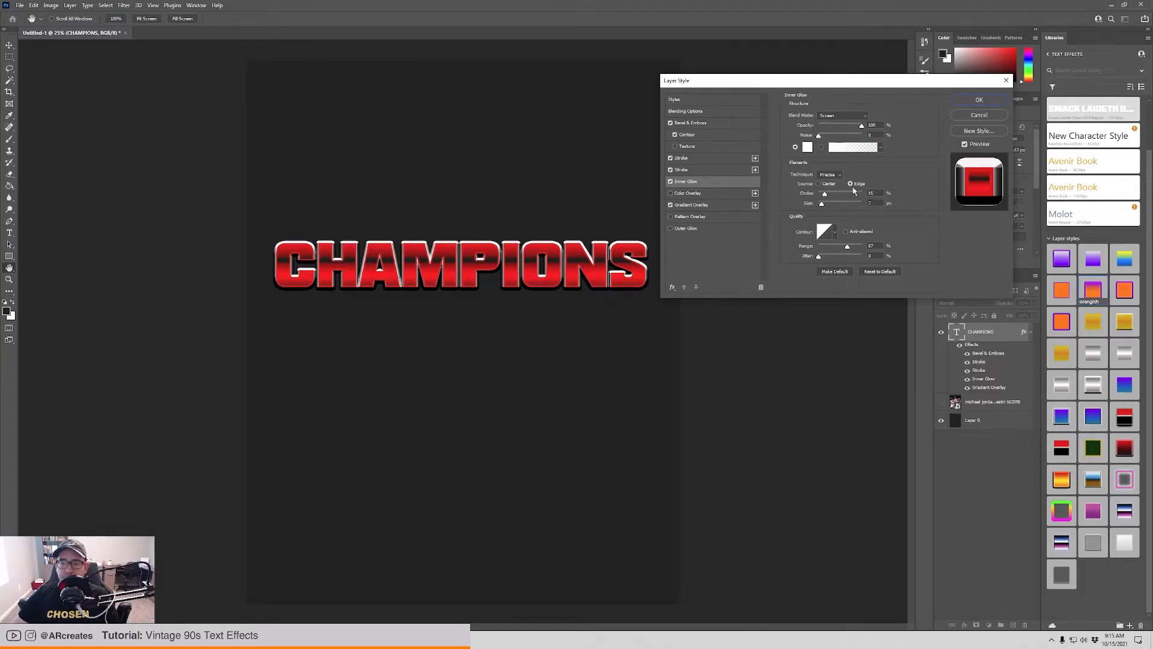
# Set the inner glow's opacity to 23% and choke to about 77%, and enlarge its size moderately.
pyautogui.moveTo(825, 196)
pyautogui.mouseDown()
pyautogui.moveTo(859, 194)
pyautogui.moveTo(827, 206)
pyautogui.mouseUp()
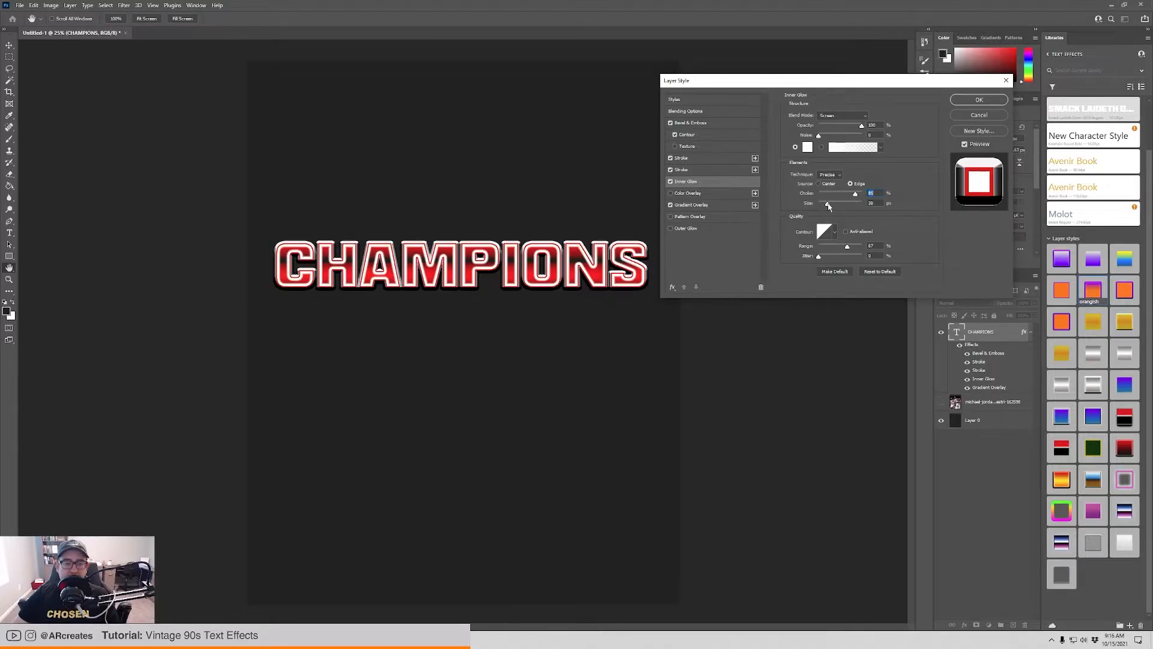
pyautogui.moveTo(861, 126); pyautogui.dragTo(829, 130)
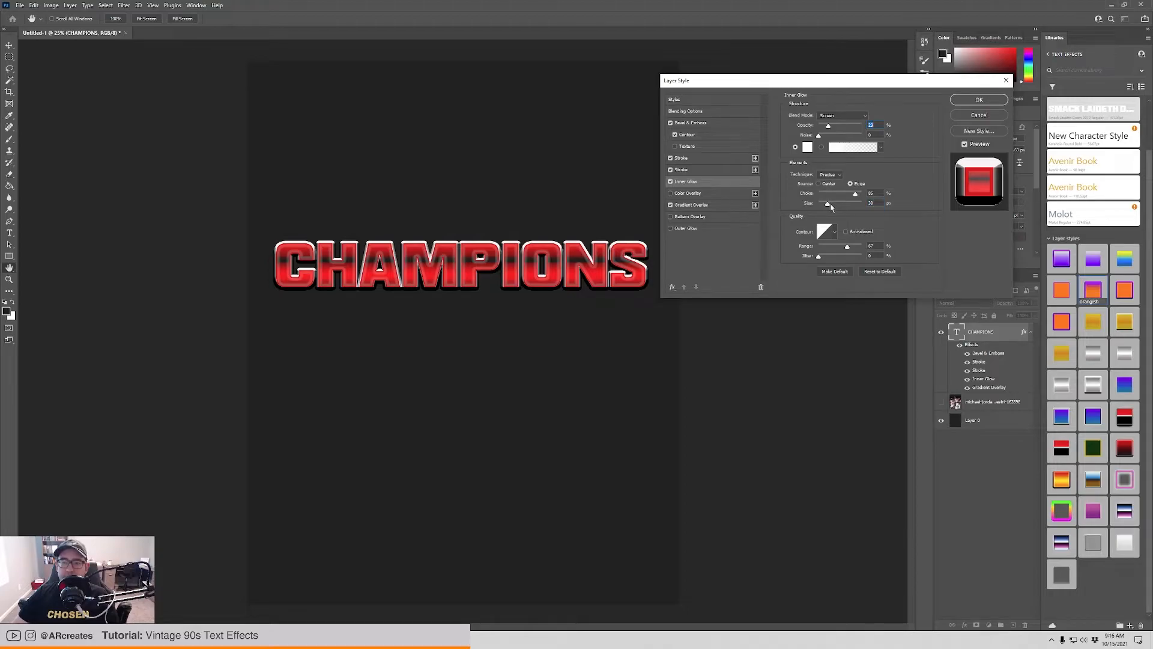
pyautogui.moveTo(827, 206); pyautogui.dragTo(850, 194)
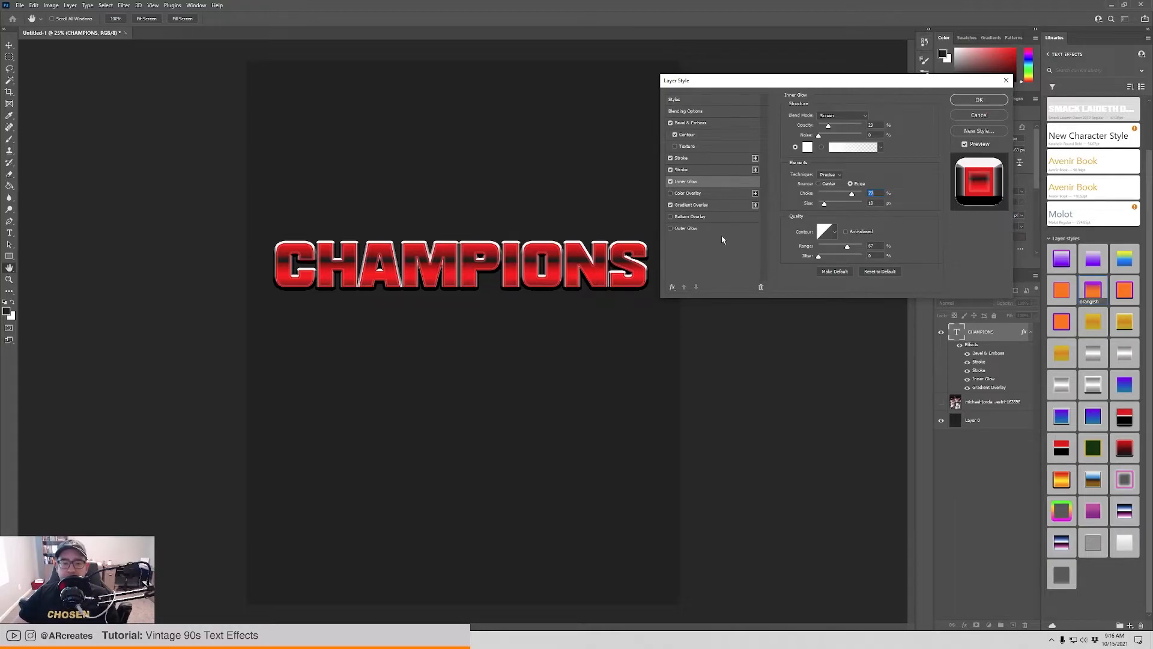
# Apply the layer styles with Outer Glow left off and move the CHAMPIONS text slightly down the canvas.
pyautogui.click(686, 229)
pyautogui.click(670, 229)
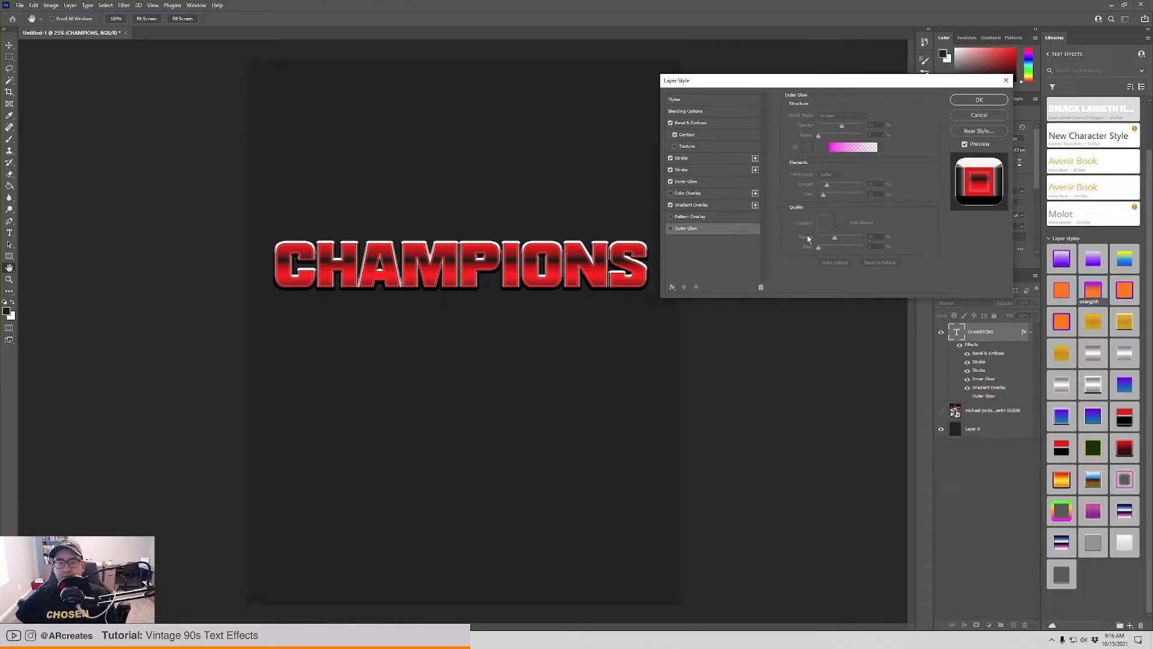
pyautogui.click(978, 102)
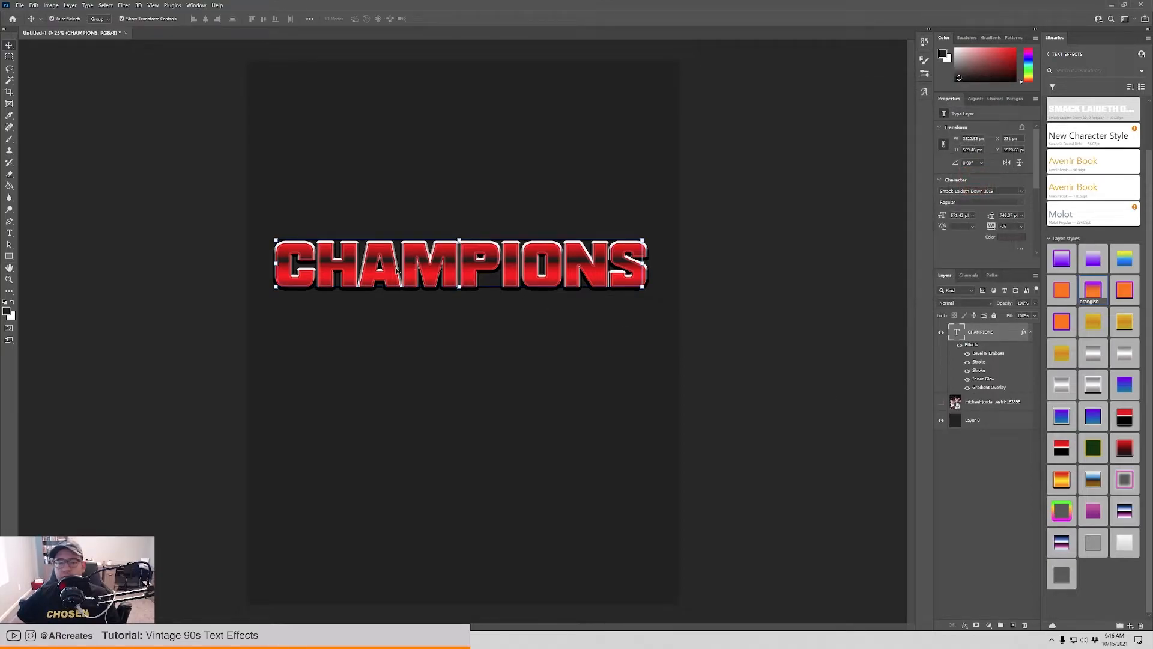
pyautogui.moveTo(512, 257); pyautogui.dragTo(517, 297)
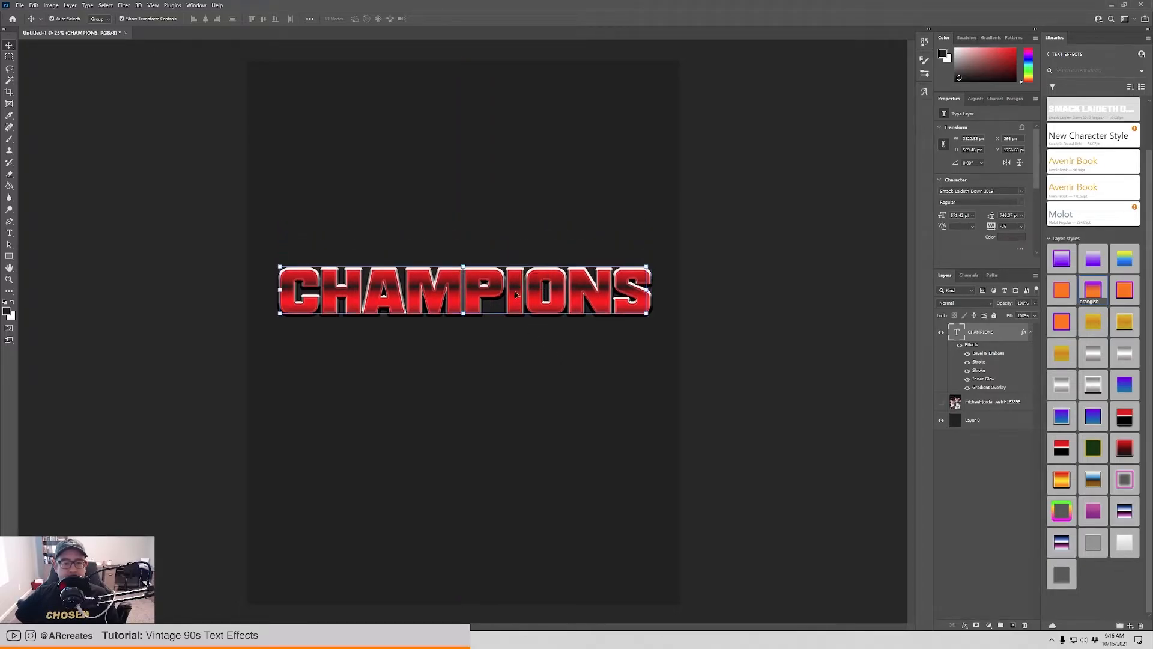
# Place the embedded image old-grunge-black-paper-texture.jpg from the Textures folder into the document.
pyautogui.click(791, 289)
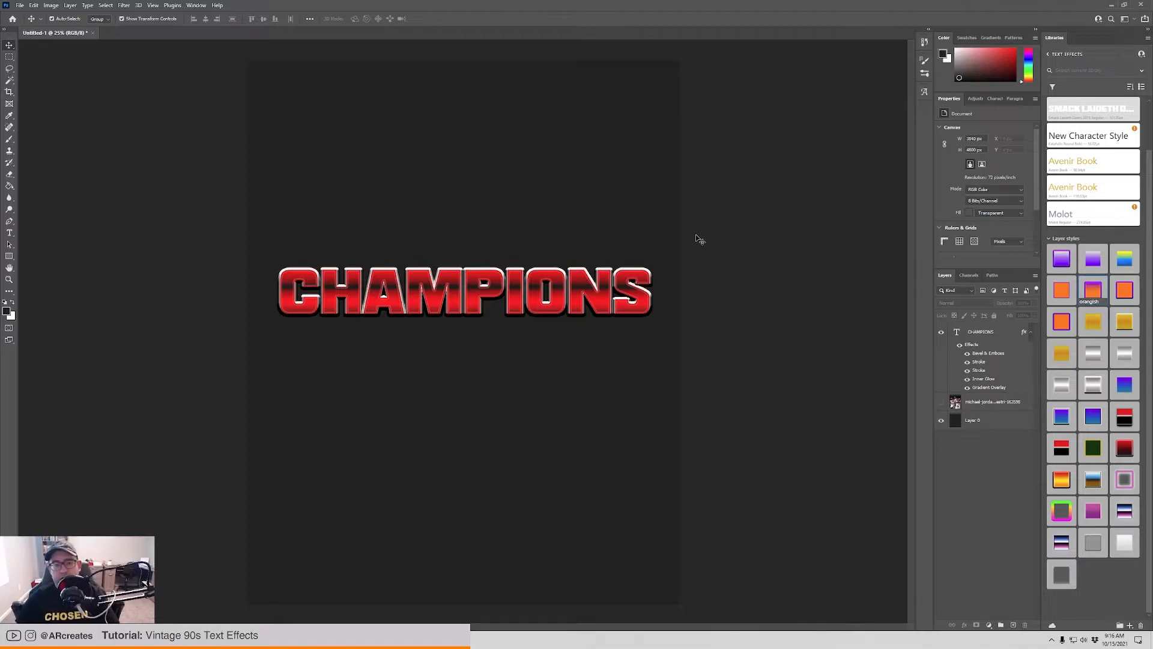
pyautogui.click(17, 6)
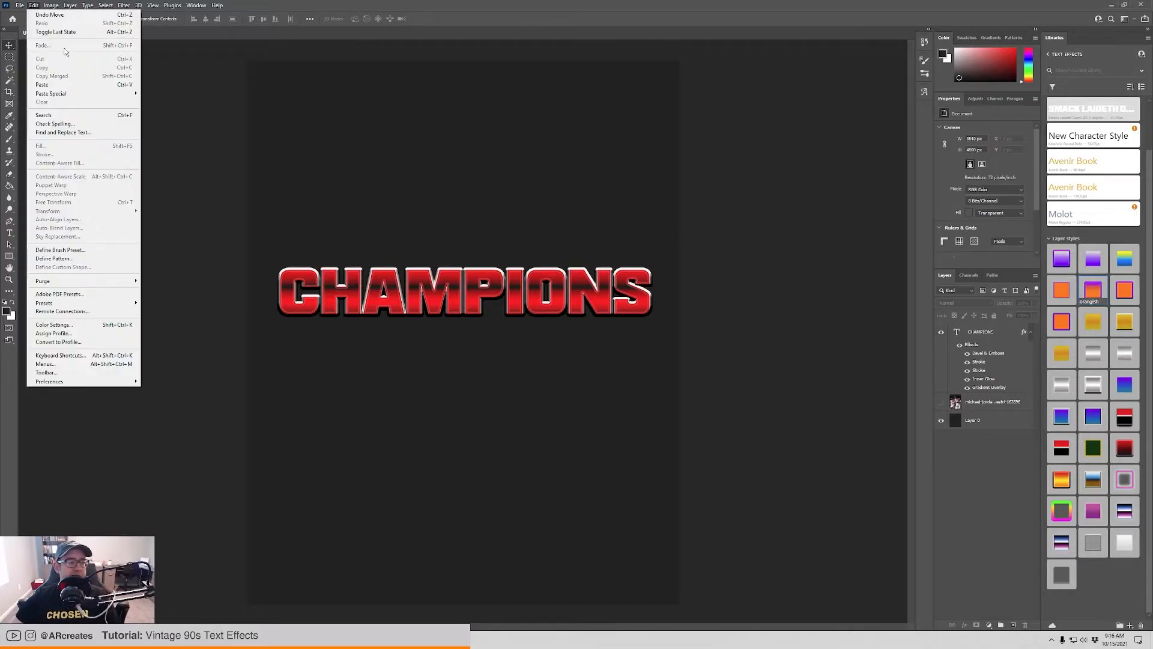
pyautogui.click(65, 202)
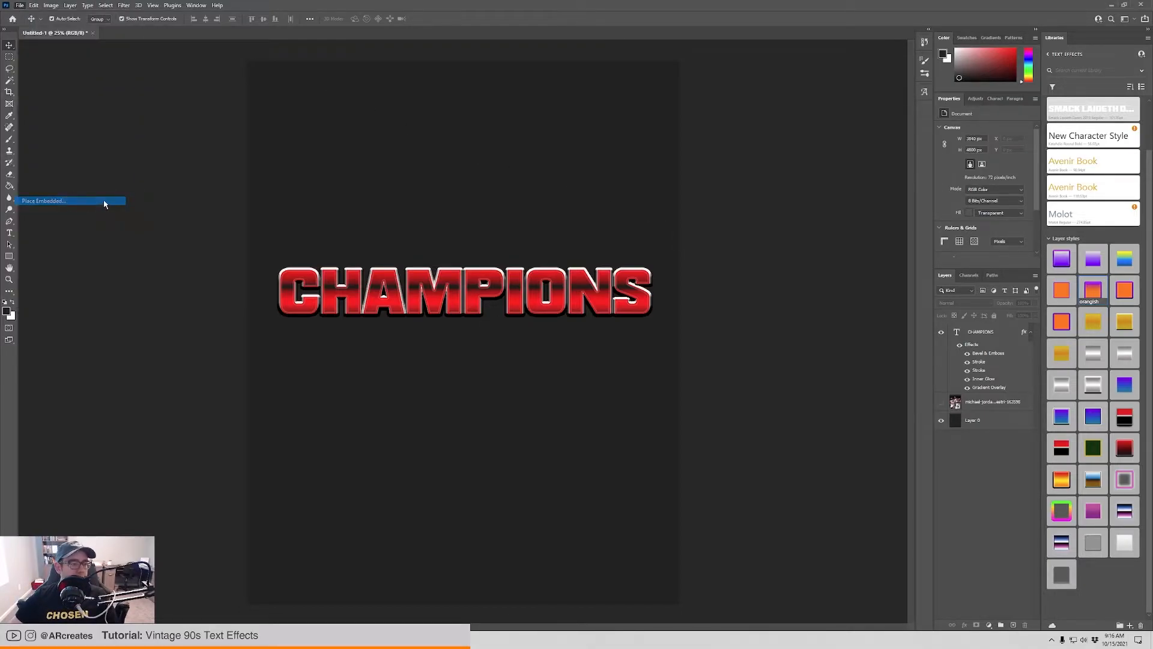
pyautogui.click(257, 23)
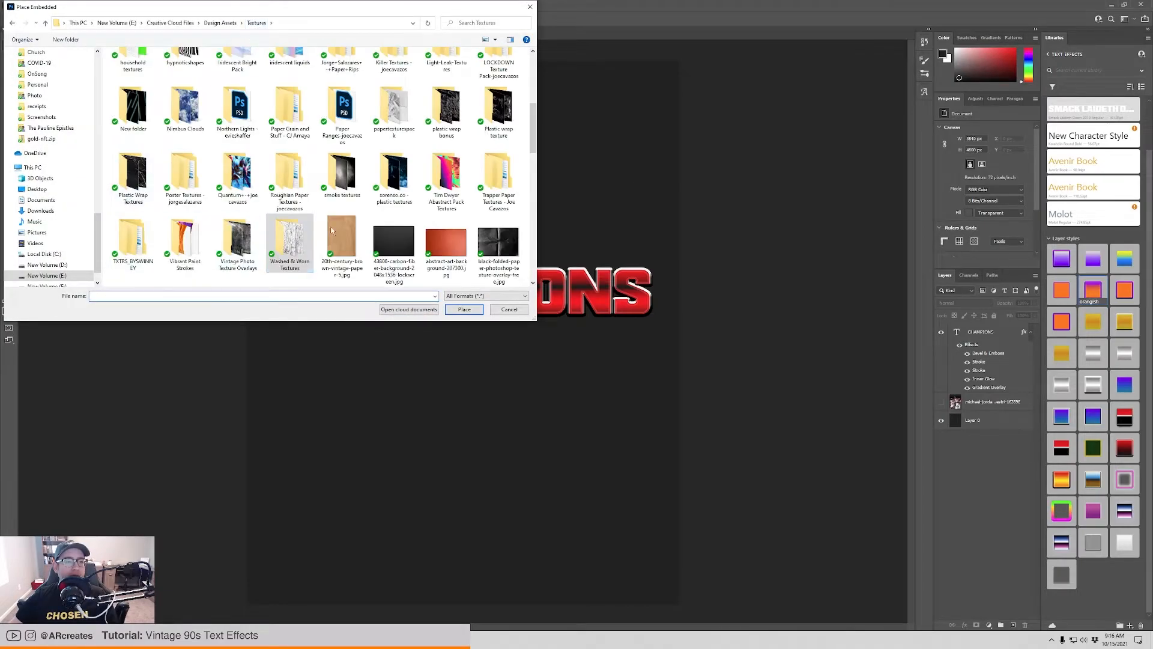
pyautogui.scroll(-5, 360, 216)
pyautogui.scroll(5, 305, 243)
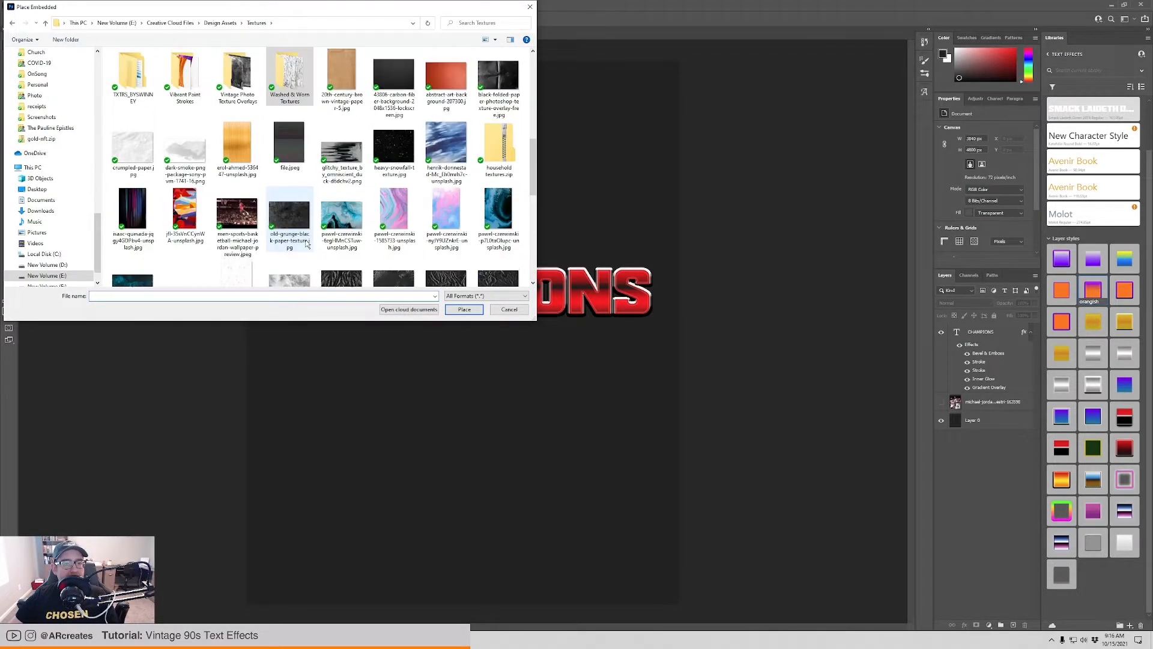
pyautogui.click(295, 117)
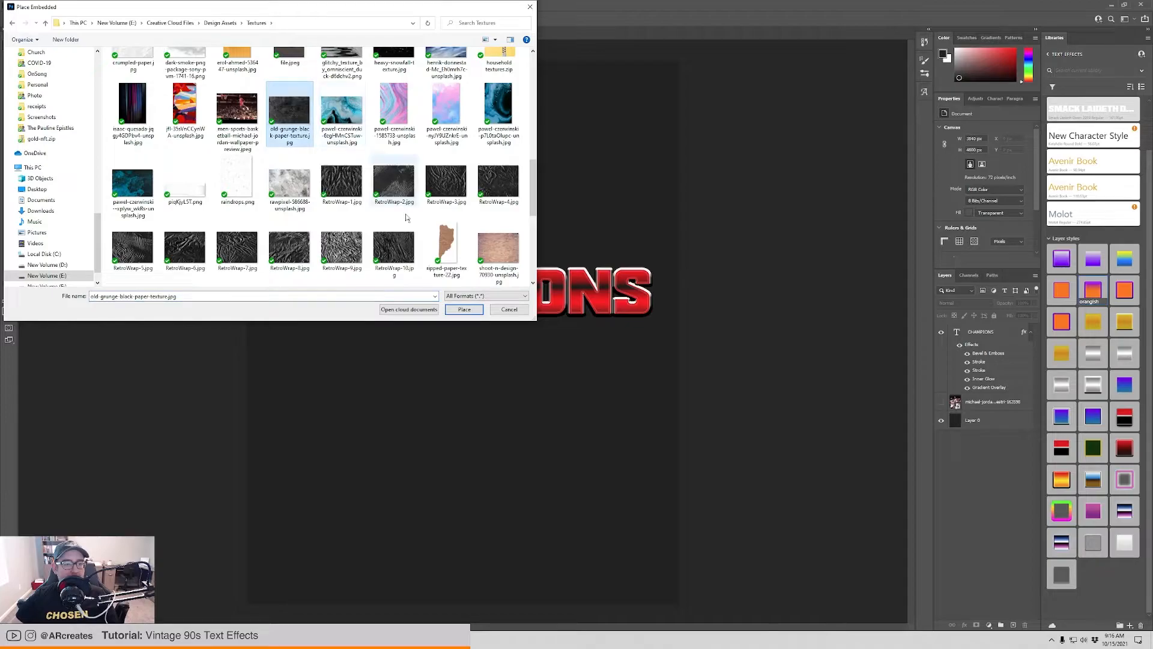
pyautogui.click(464, 310)
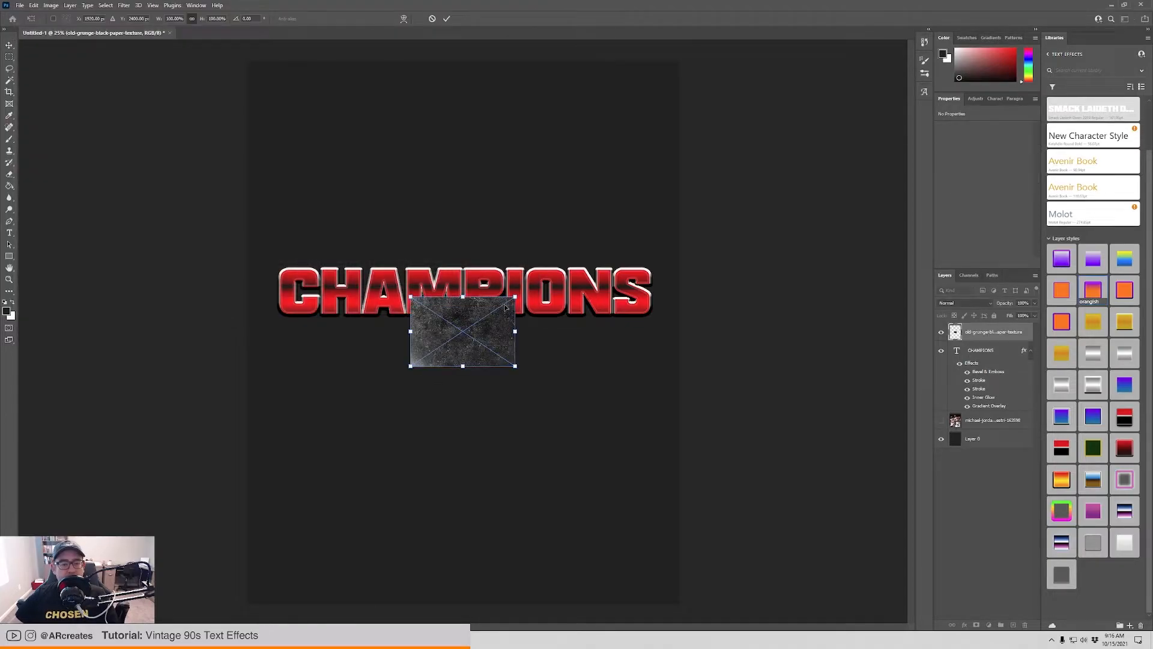
# Enlarge the grunge texture until it covers the CHAMPIONS text, shift it slightly up and clip it to the text layer.
pyautogui.moveTo(515, 332); pyautogui.dragTo(674, 330)
pyautogui.moveTo(557, 348); pyautogui.dragTo(557, 328)
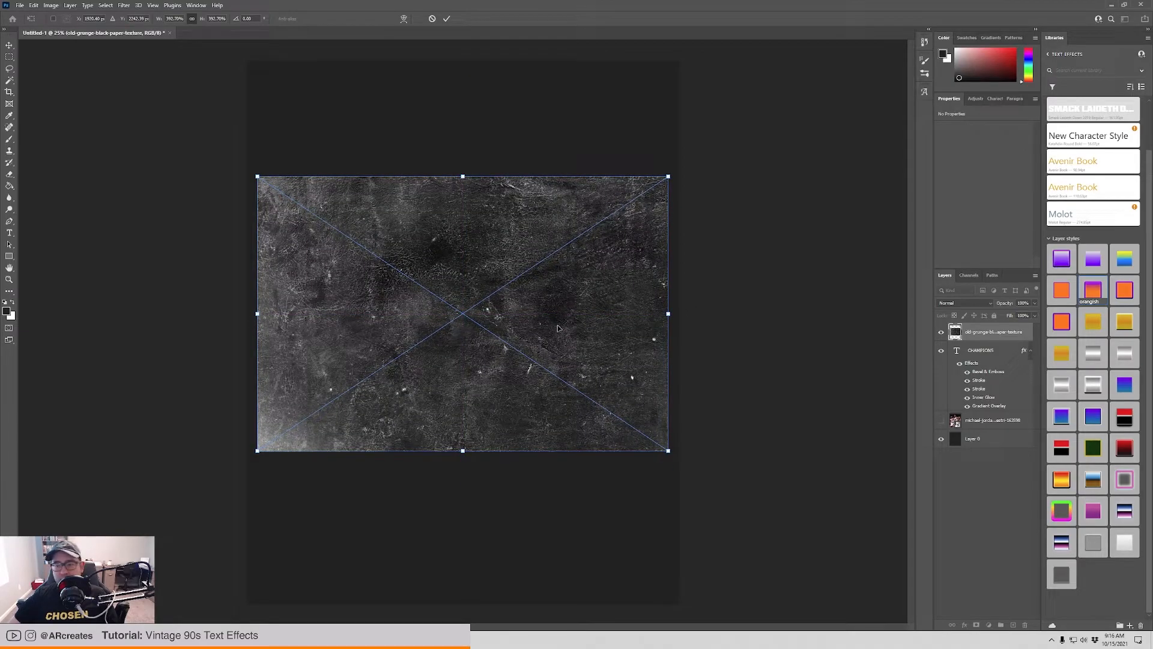
pyautogui.press('Return')
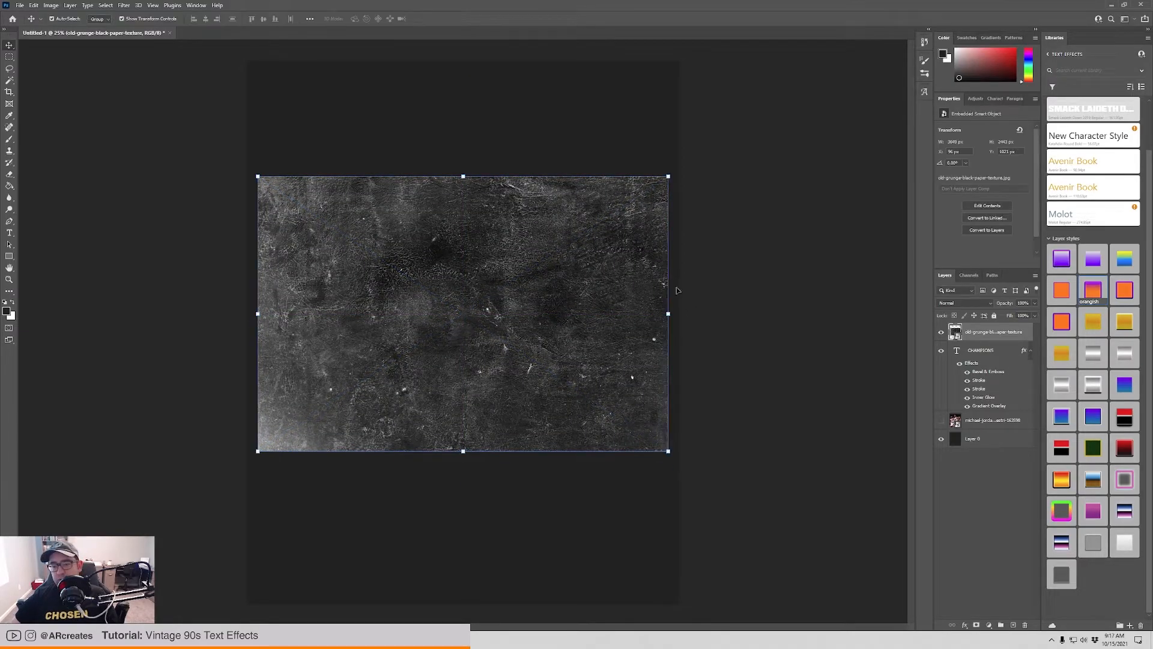
pyautogui.rightClick(1018, 331)
pyautogui.click(1071, 444)
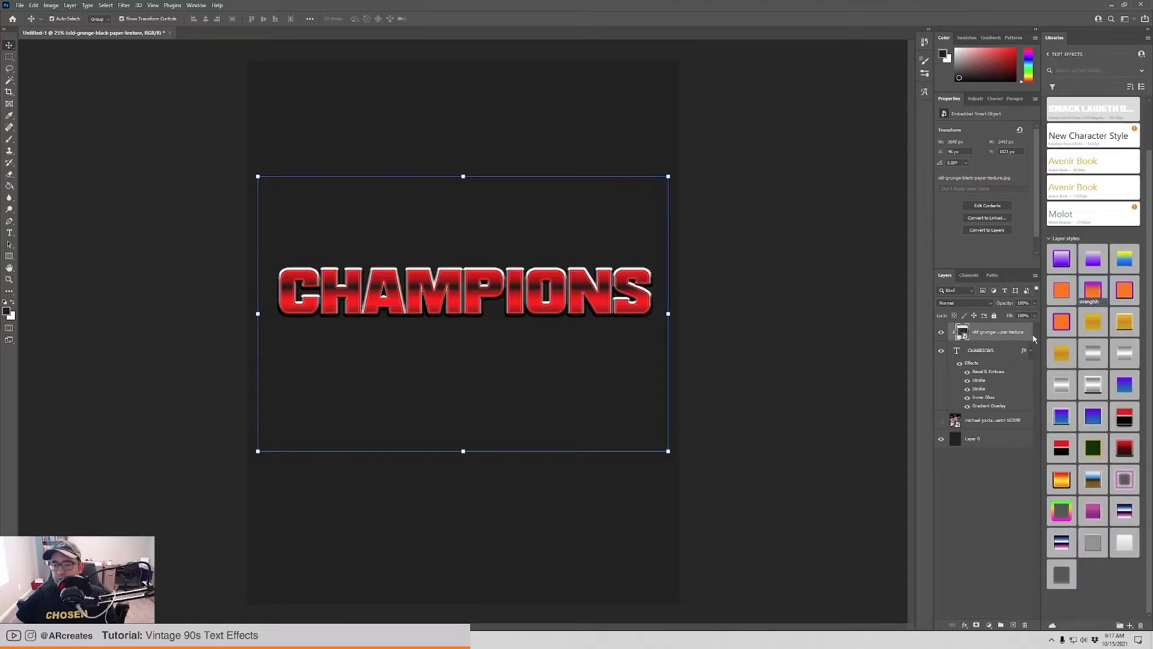
# Duplicate the CHAMPIONS text layer, hide the original and convert the copy to a smart object.
pyautogui.click(1009, 352)
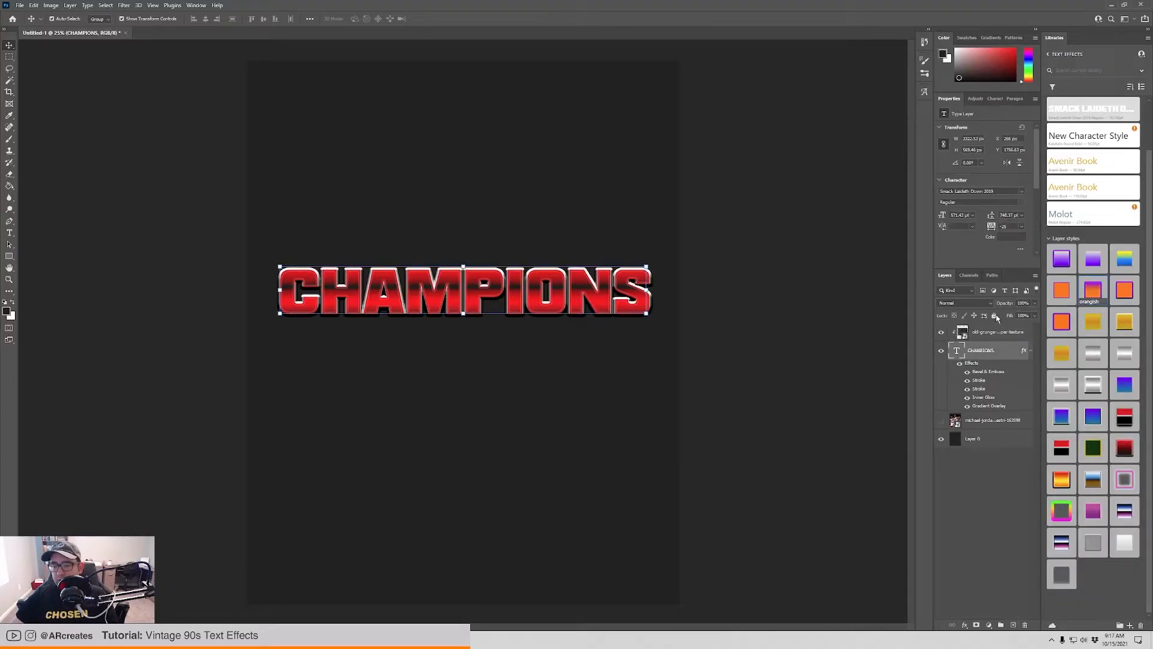
pyautogui.click(1024, 334)
pyautogui.click(1008, 356)
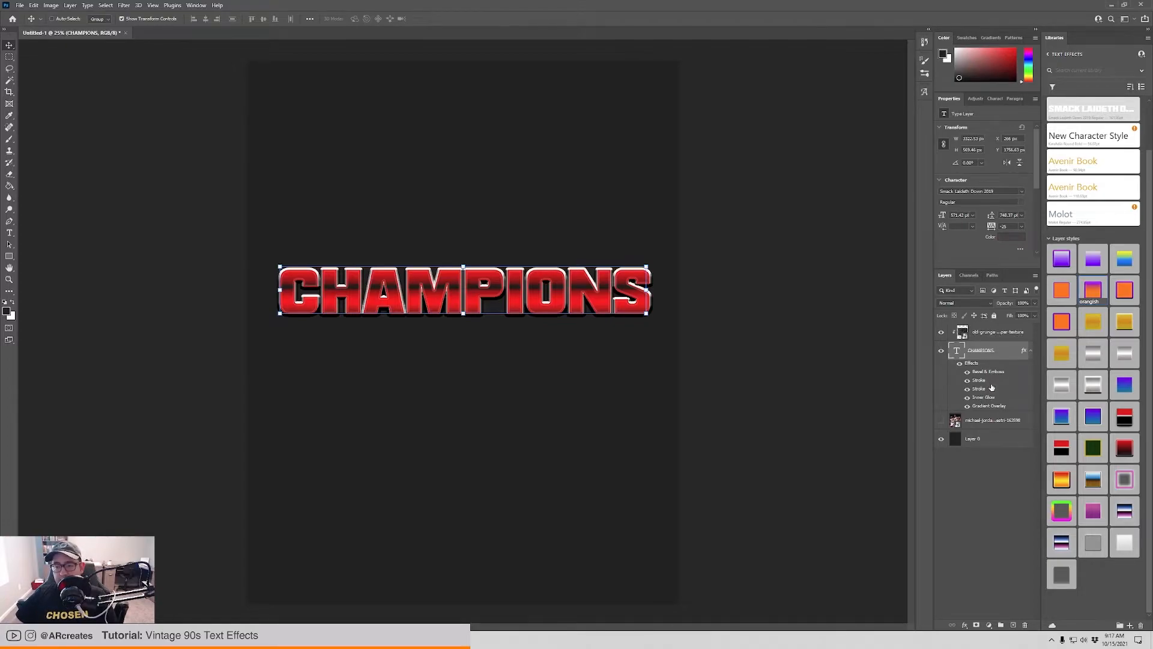
pyautogui.hotkey('ctrl', 'j')
pyautogui.click(941, 421)
pyautogui.rightClick(1016, 351)
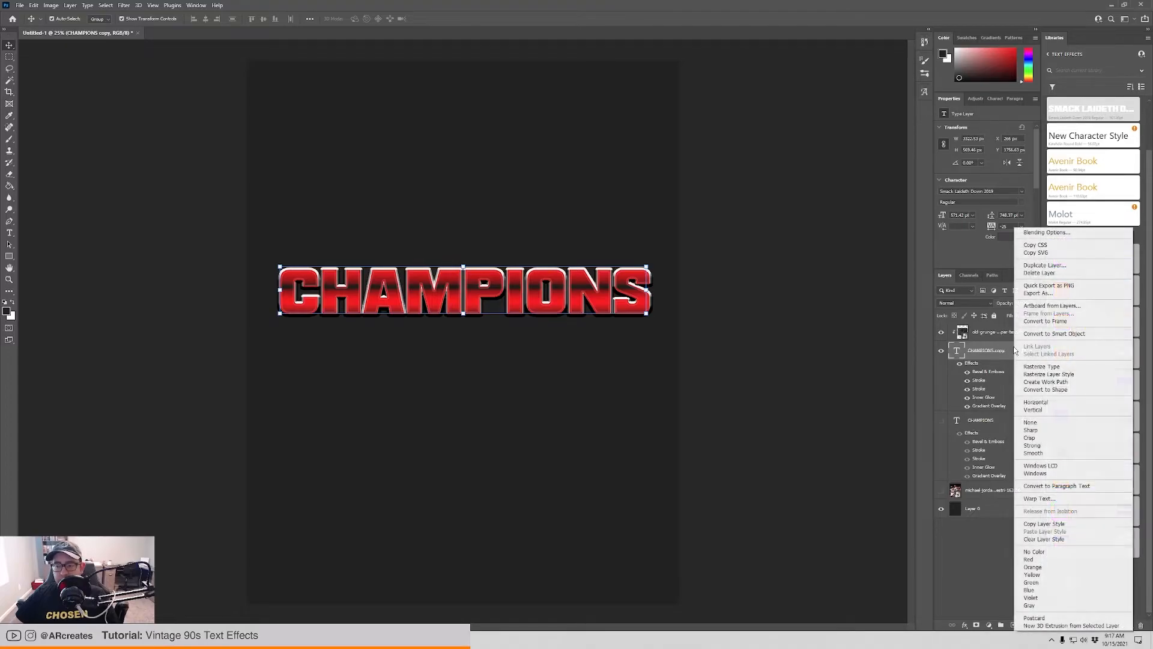
pyautogui.click(1087, 334)
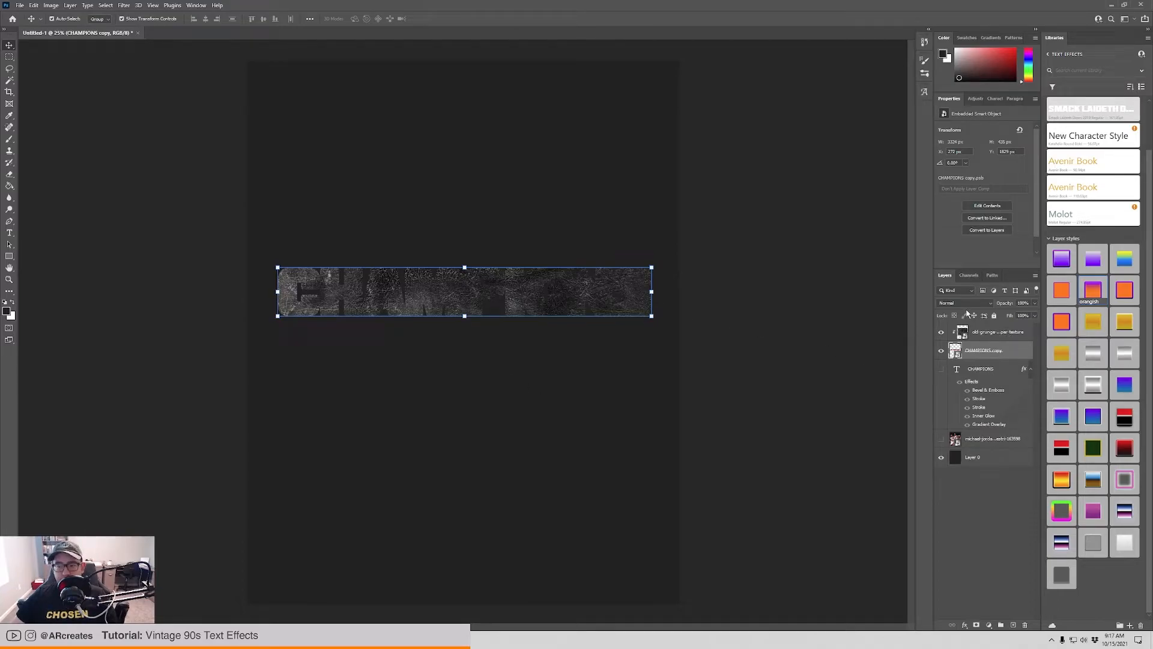
# Set the clipped grunge texture layer's blend mode to Subtract.
pyautogui.click(998, 337)
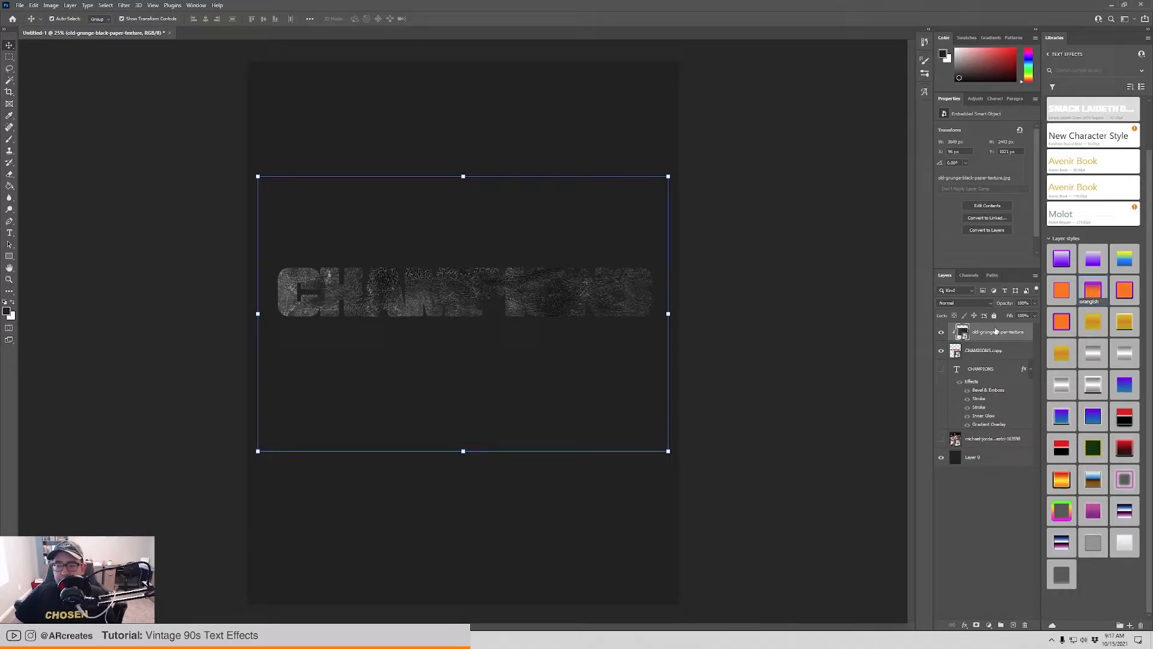
pyautogui.click(961, 304)
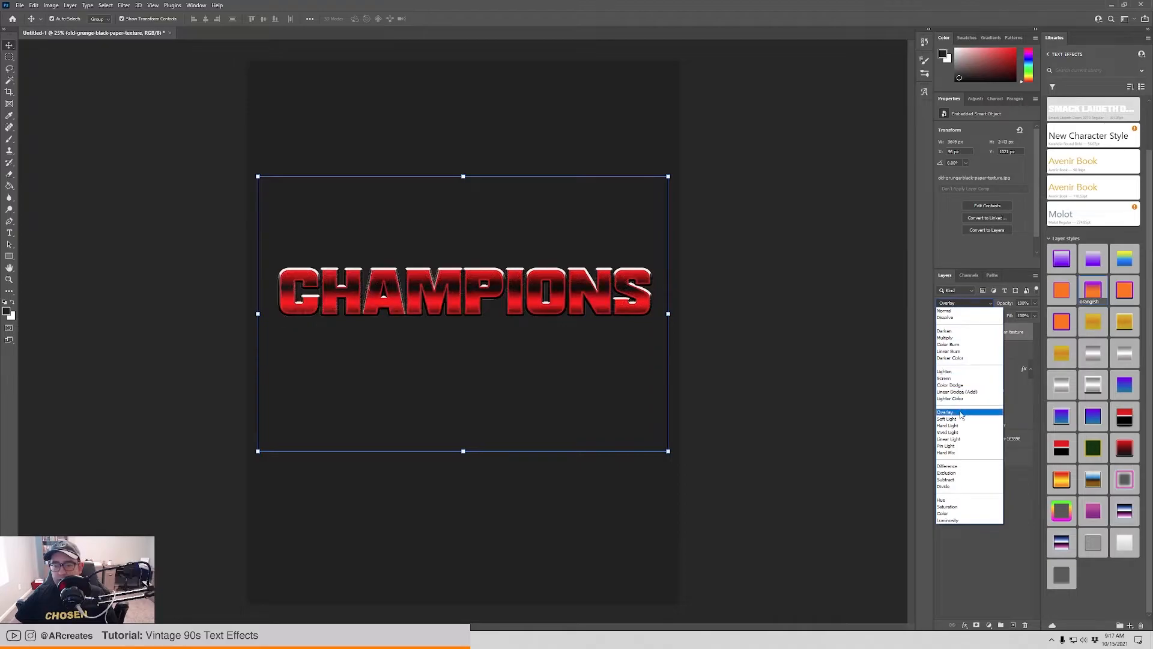
pyautogui.click(960, 482)
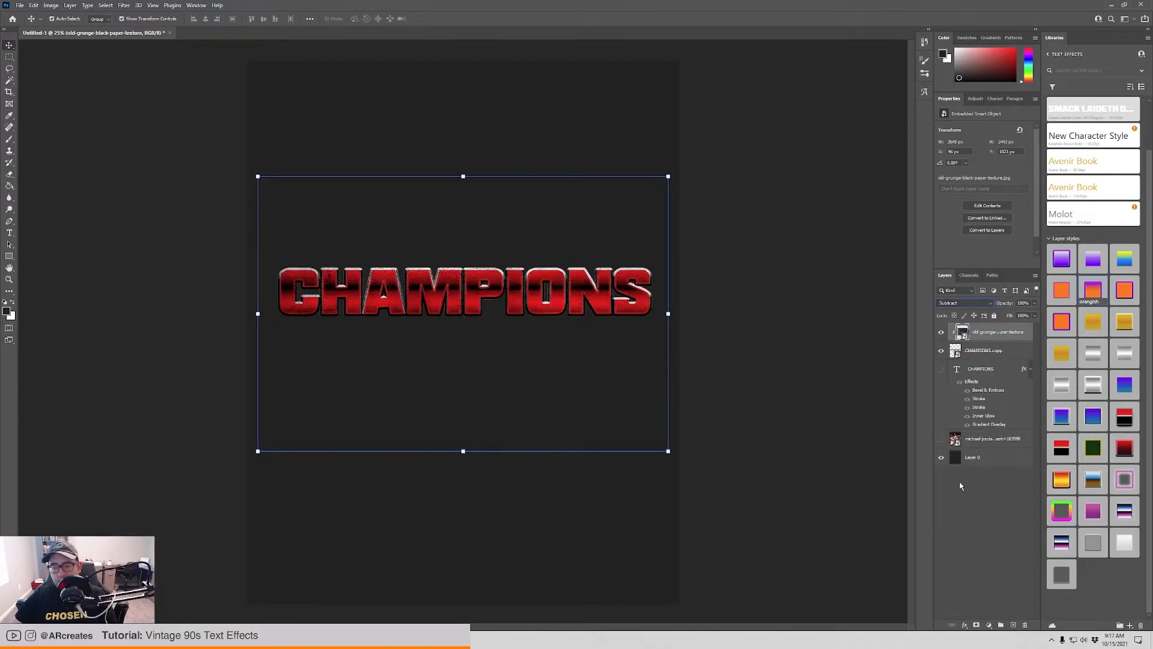
pyautogui.click(981, 501)
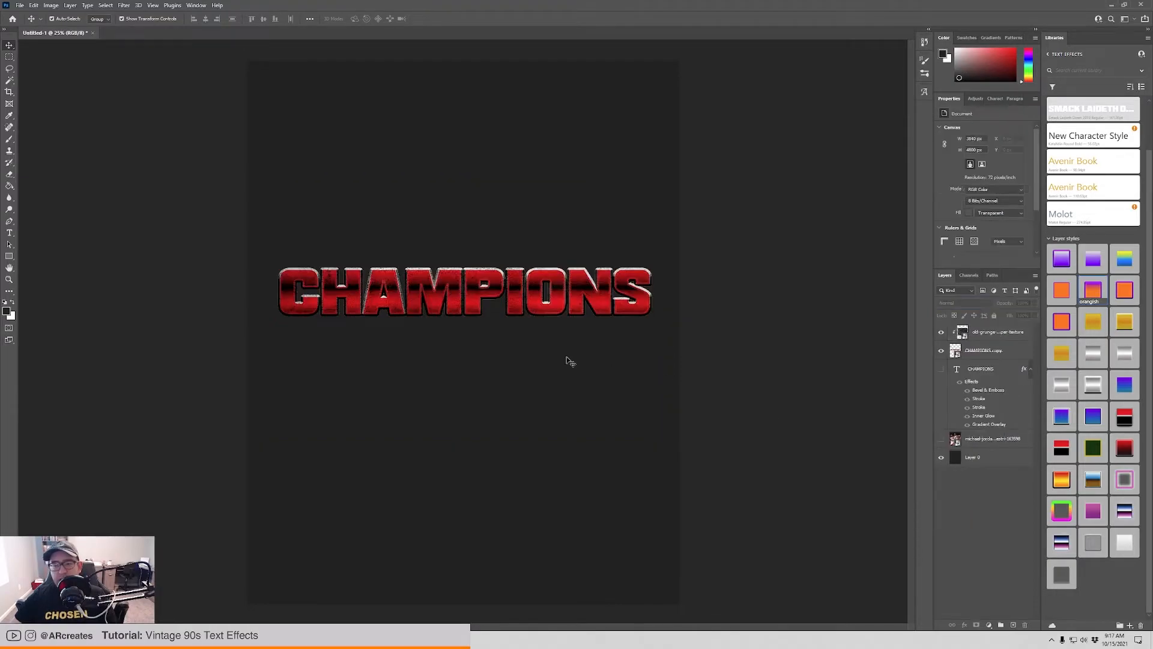
# Reduce the grunge texture layer's fill to about 50%.
pyautogui.click(1011, 336)
pyautogui.click(1034, 315)
pyautogui.moveTo(1031, 325); pyautogui.dragTo(998, 326)
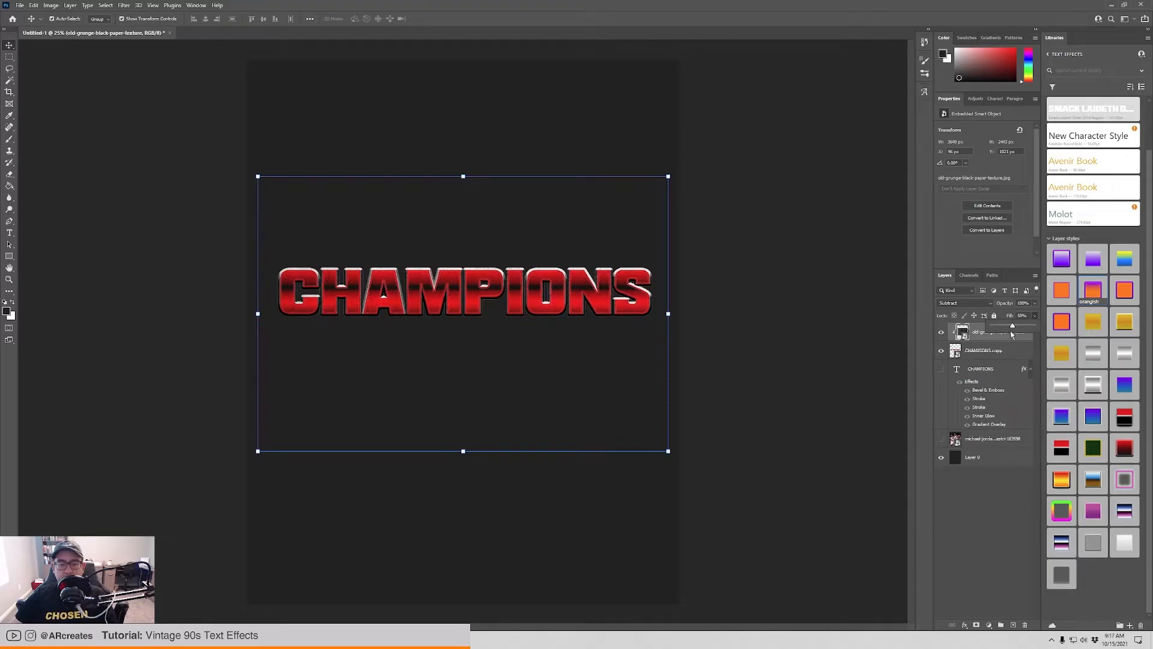
pyautogui.click(979, 543)
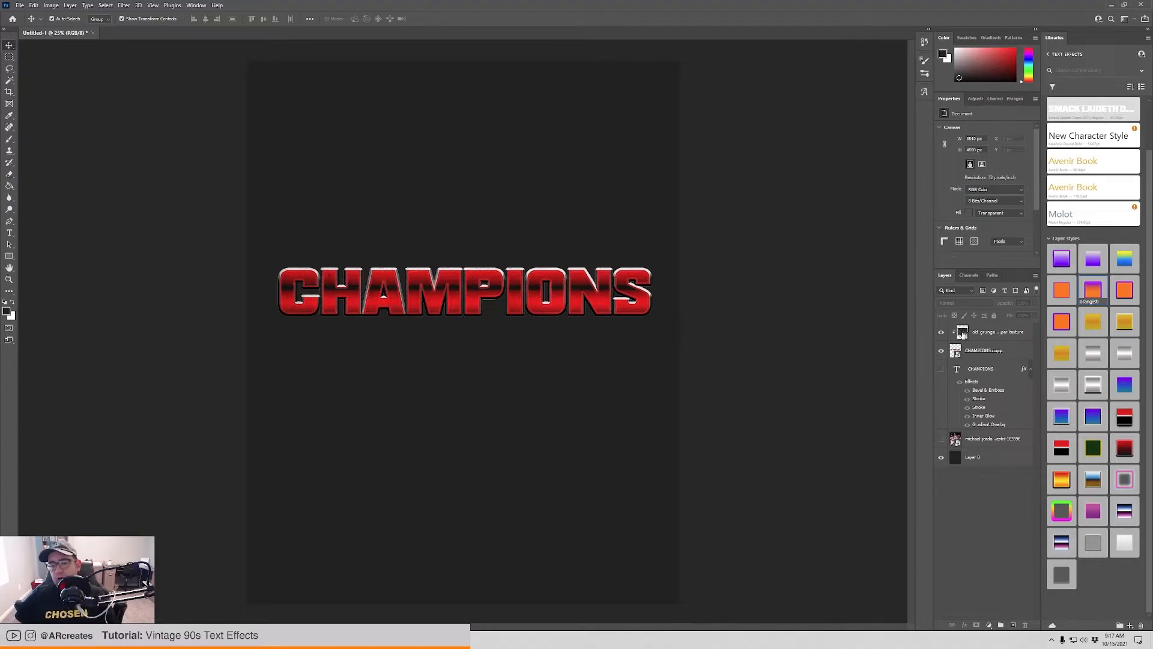
# Hide the grunge texture layer and add a layer mask to the CHAMPIONS copy smart object.
pyautogui.click(940, 332)
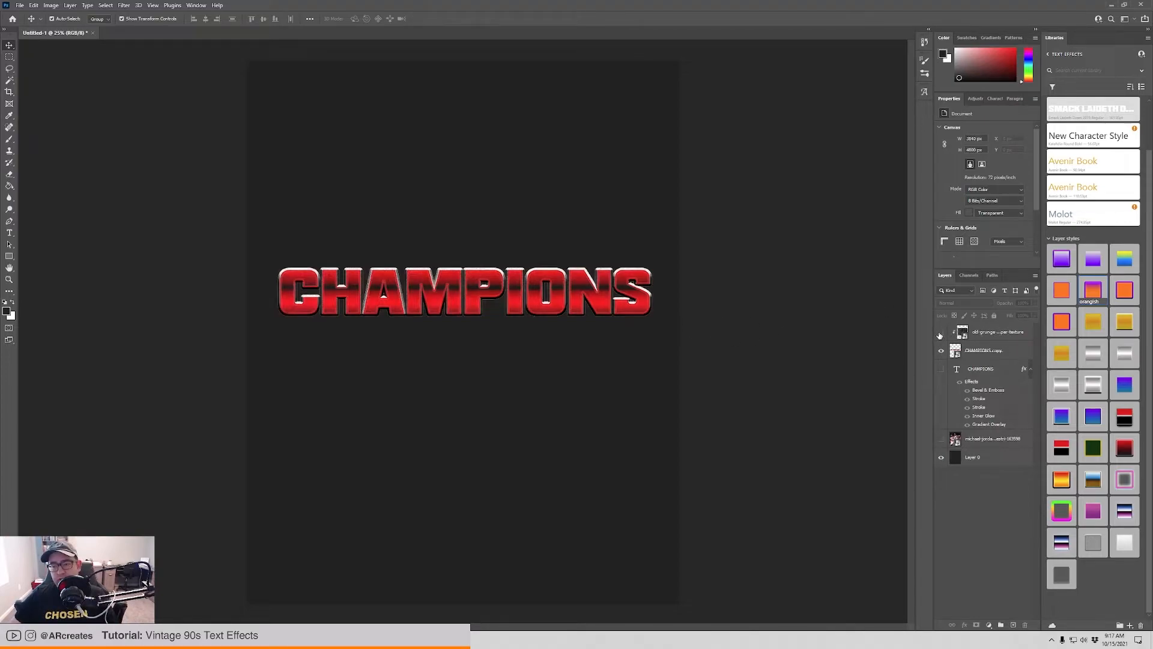
pyautogui.click(1015, 350)
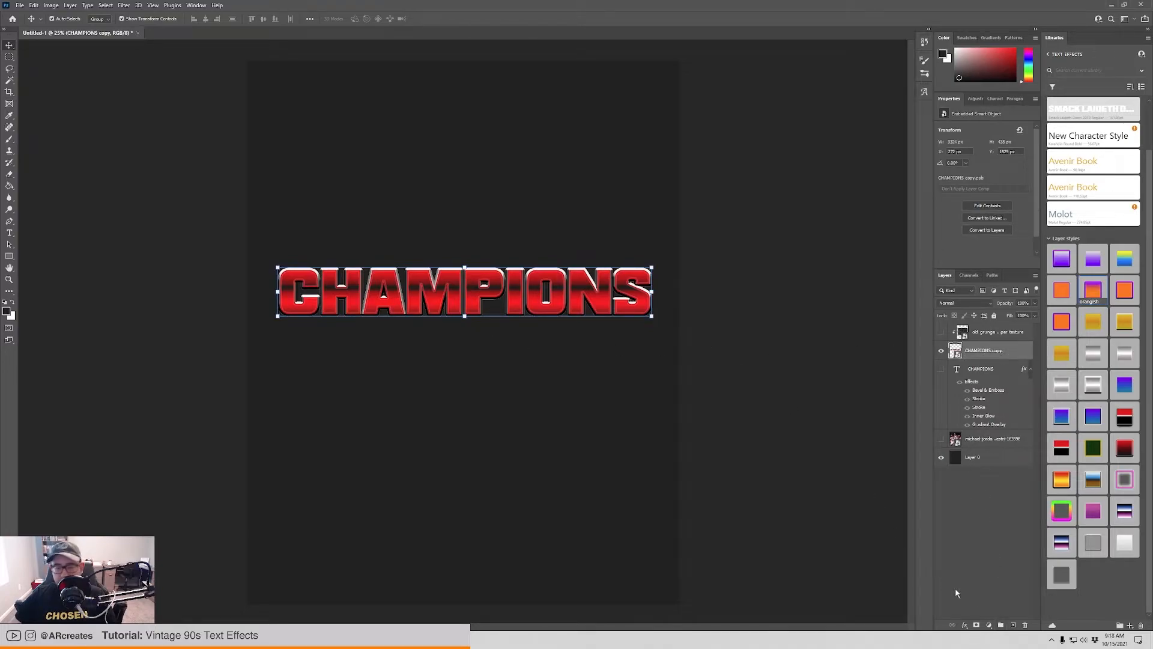
pyautogui.click(977, 626)
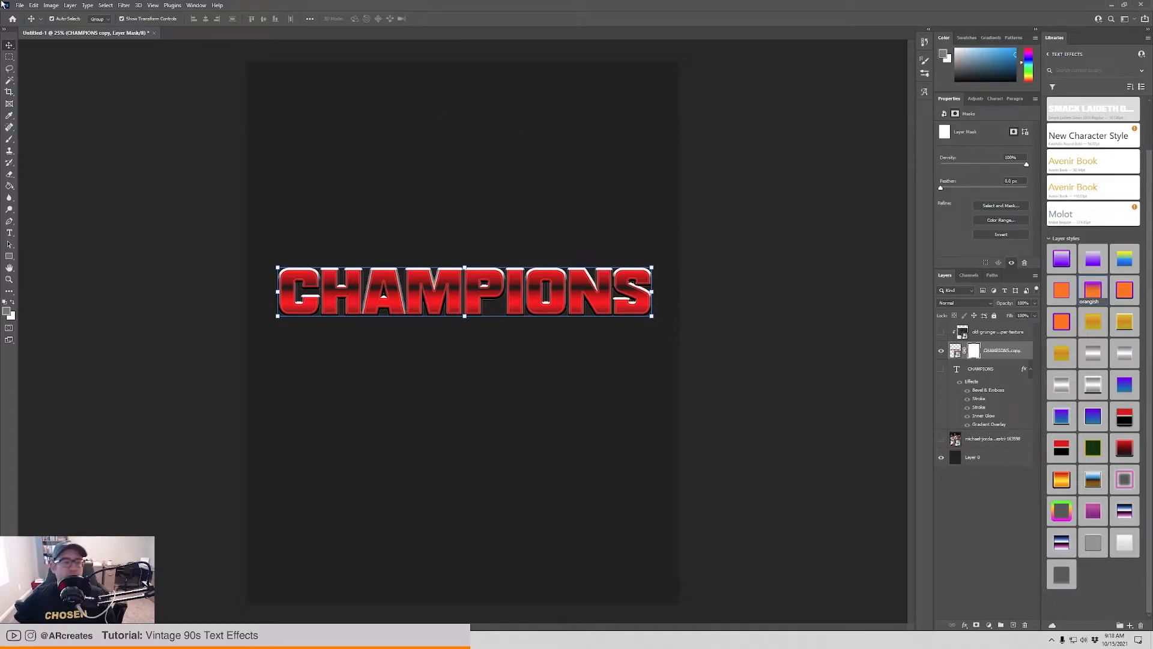
# Open Spoon Graphics Washed & Worn 6.jpg from the Washed & Worn Textures folder as a separate document.
pyautogui.click(20, 5)
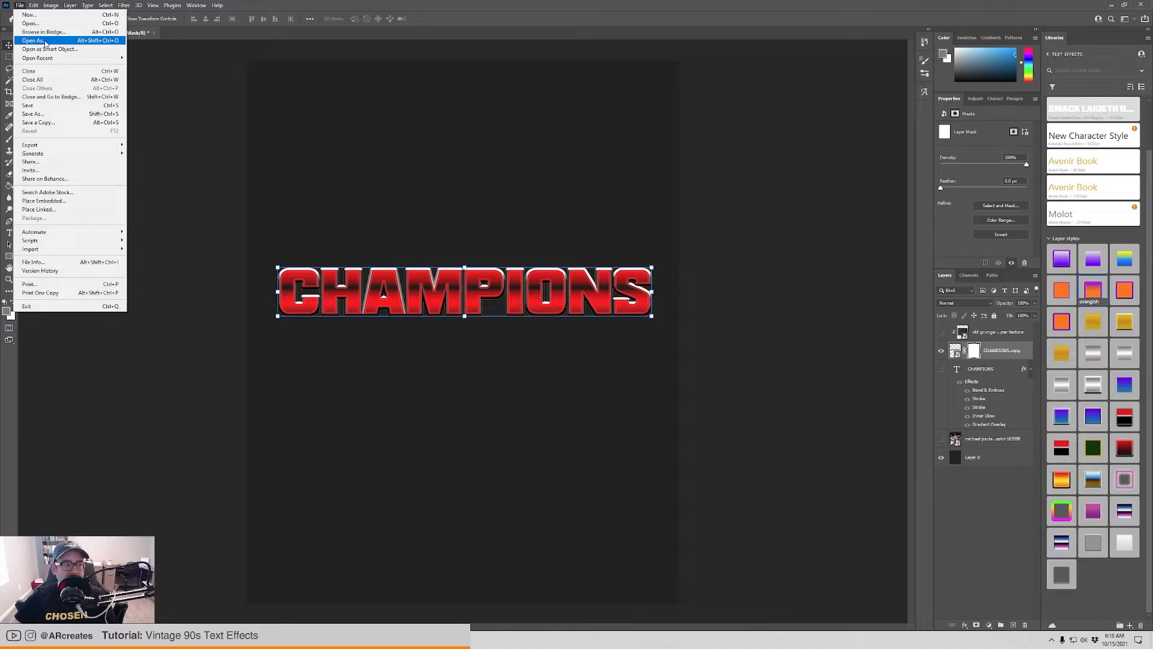
pyautogui.click(30, 23)
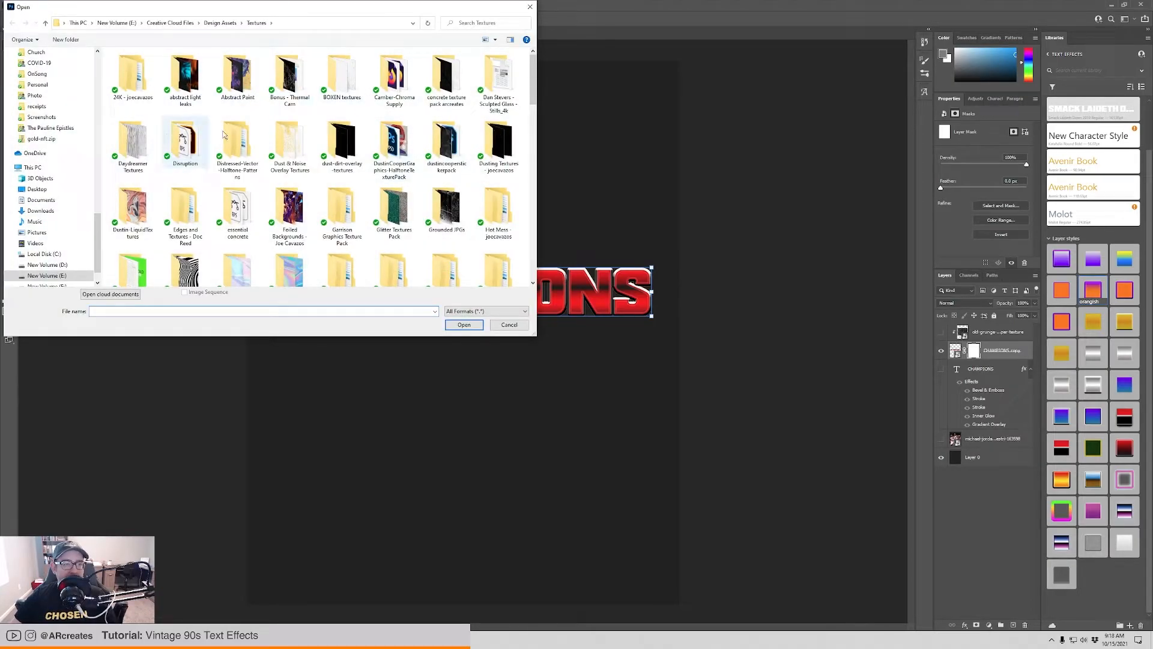
pyautogui.scroll(-3, 441, 174)
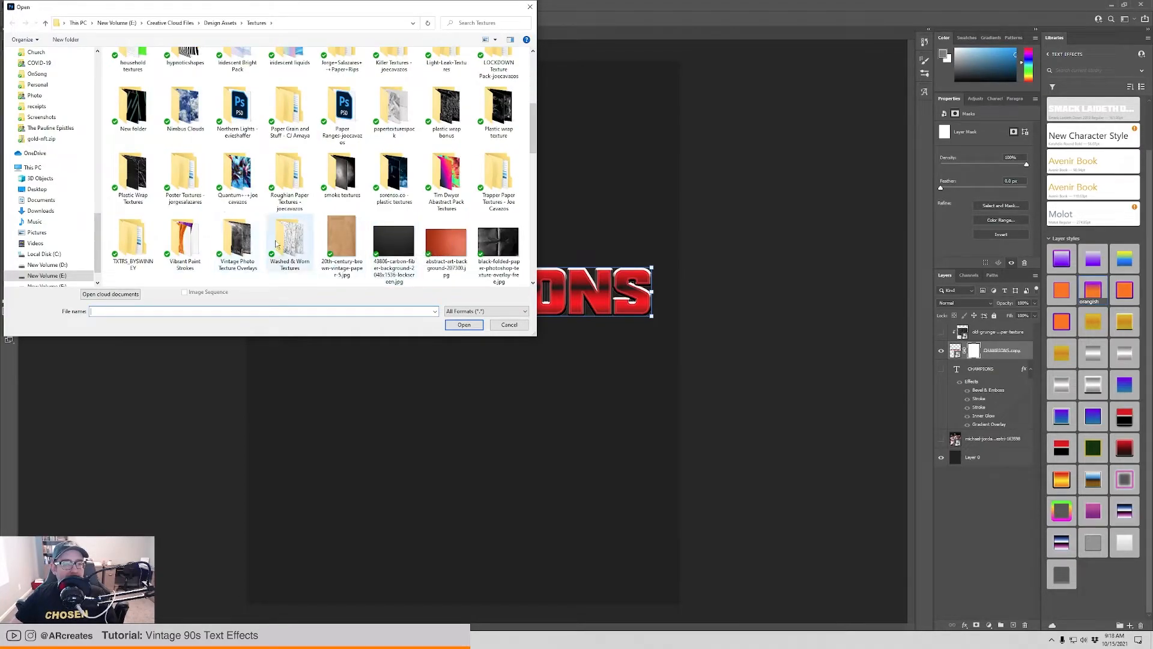
pyautogui.doubleClick(302, 240)
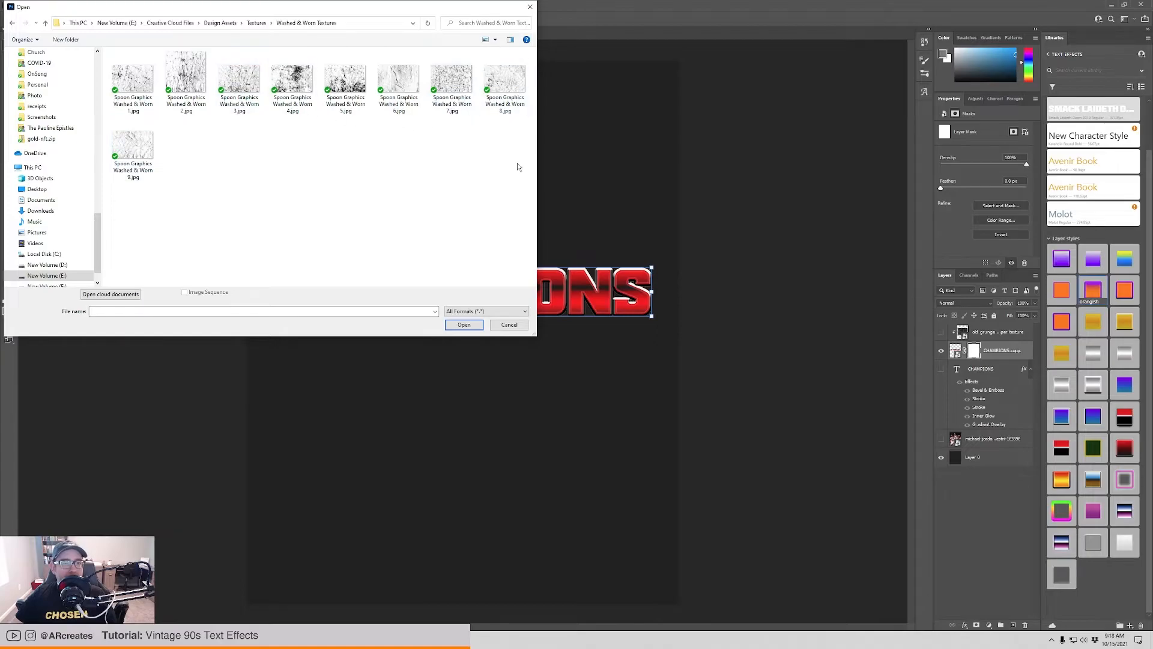
pyautogui.click(399, 81)
pyautogui.click(461, 326)
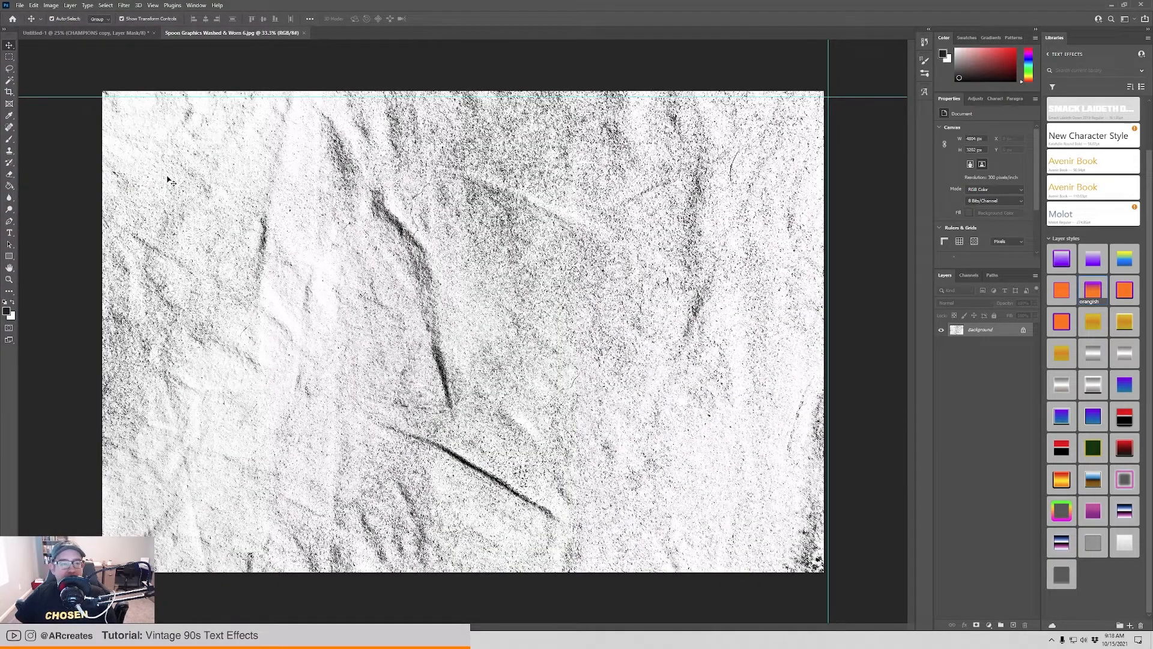
# Copy the entire washed texture image, close its document and paste it into the CHAMPIONS copy layer's mask.
pyautogui.hotkey('ctrl', 'a')
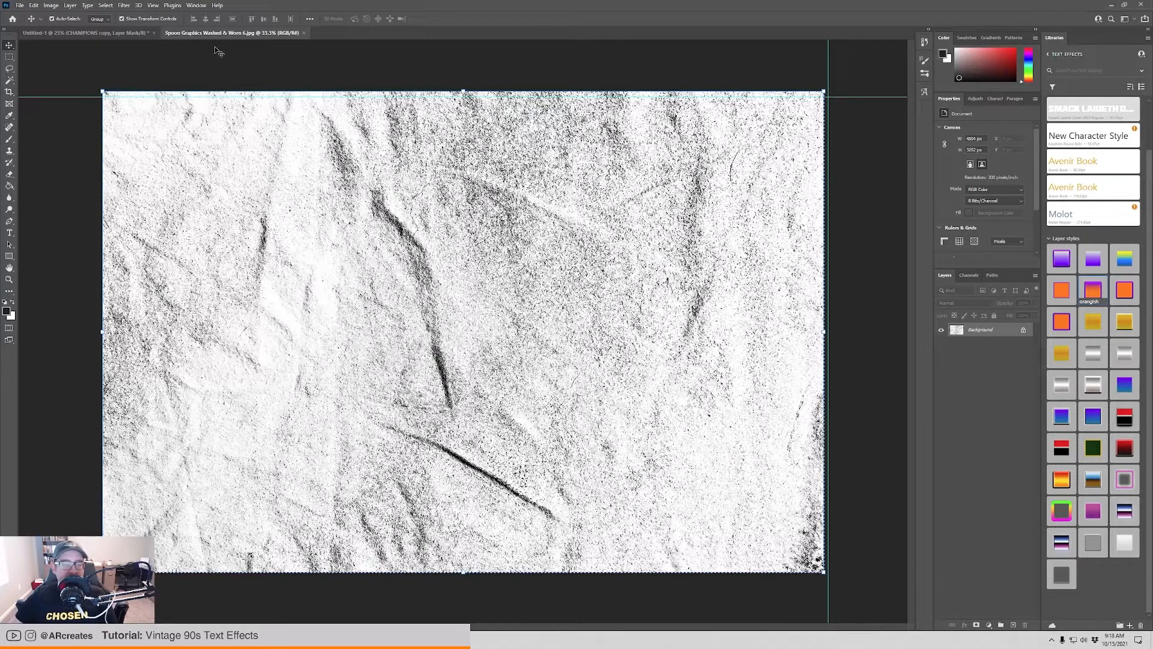
pyautogui.click(305, 33)
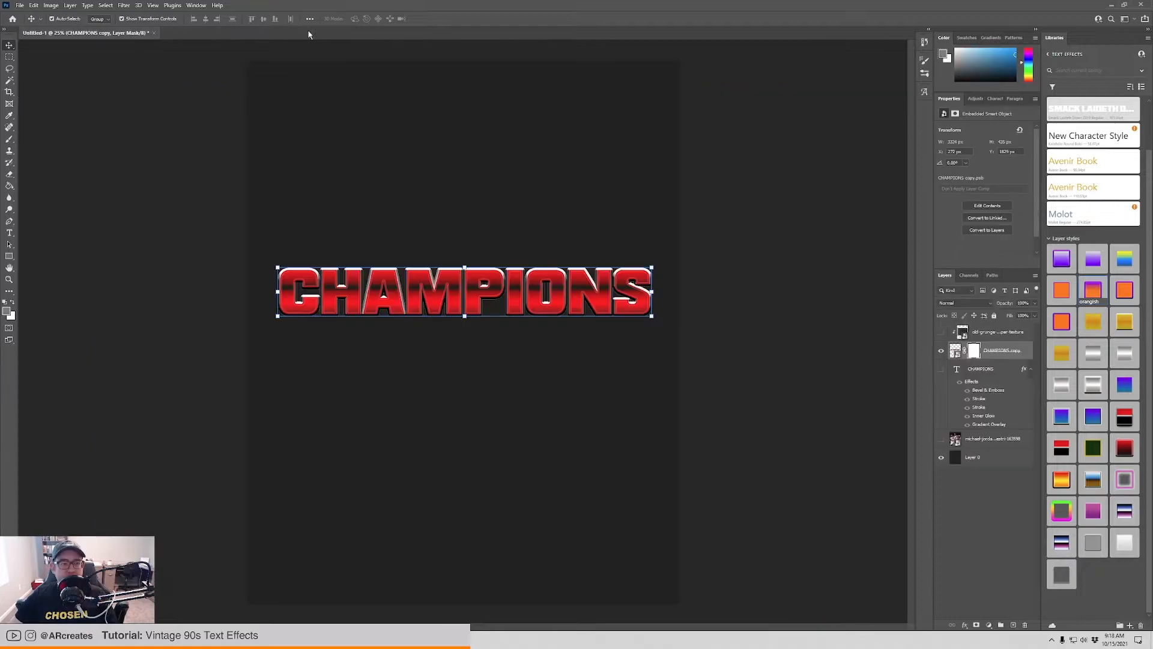
pyautogui.keyDown('alt'); pyautogui.click(974, 352); pyautogui.keyUp('alt')
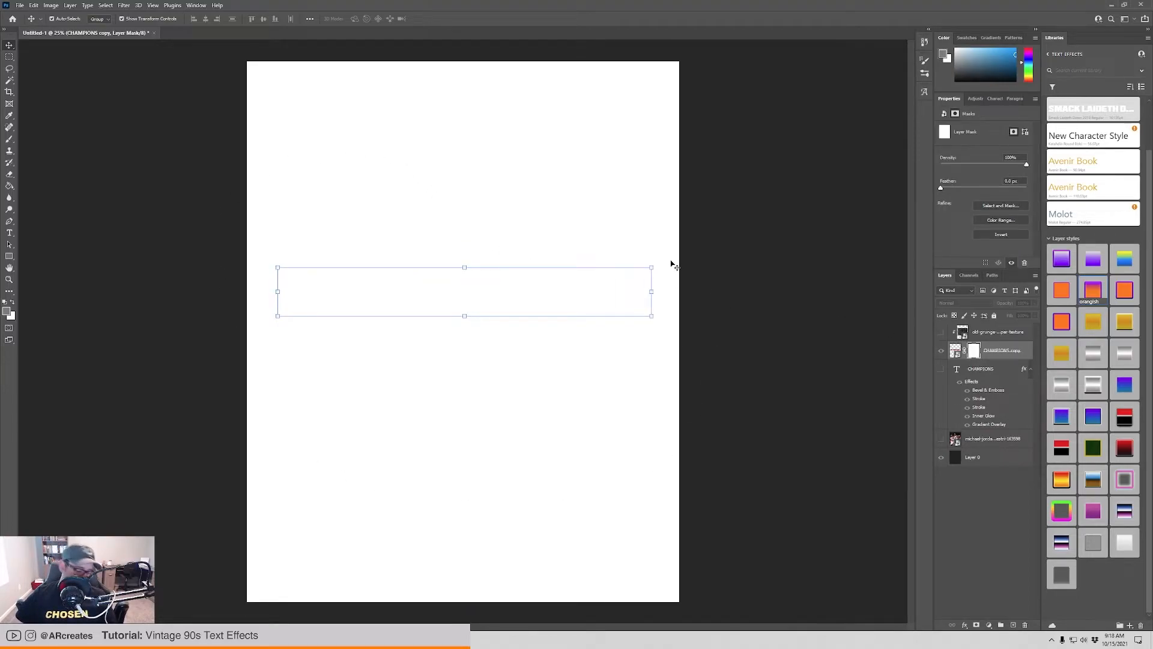
pyautogui.hotkey('ctrl', 'v')
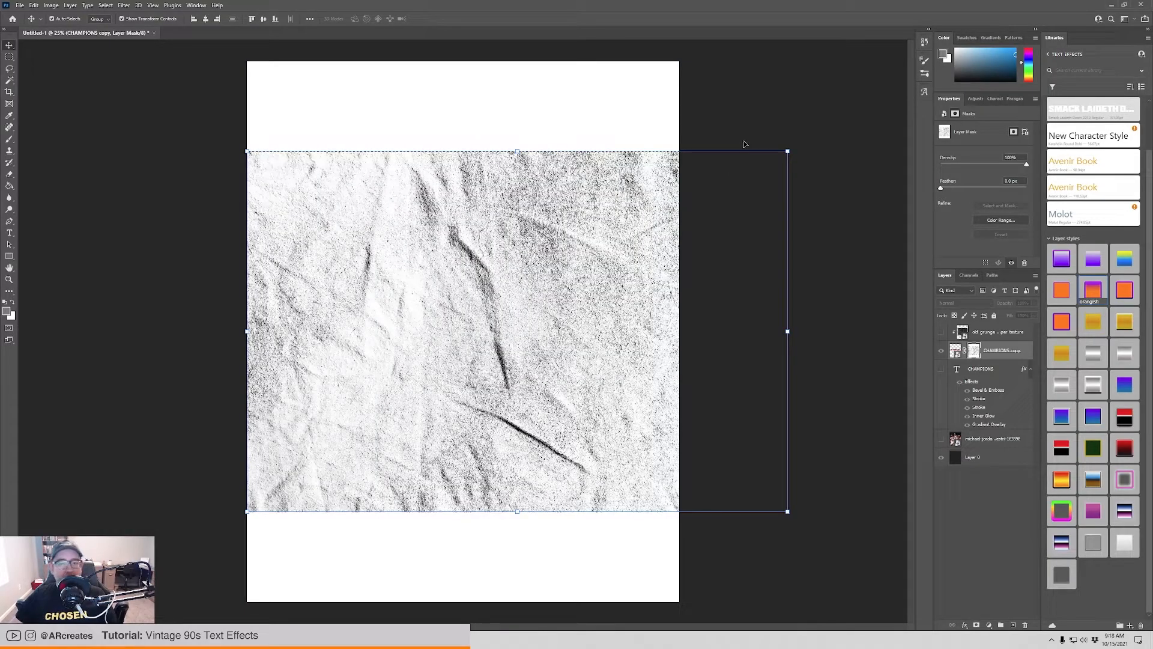
# Stretch the texture in the mask to fill the whole canvas, return to the layer's artwork and deselect.
pyautogui.moveTo(787, 151); pyautogui.dragTo(679, 61)
pyautogui.moveTo(680, 512); pyautogui.dragTo(681, 601)
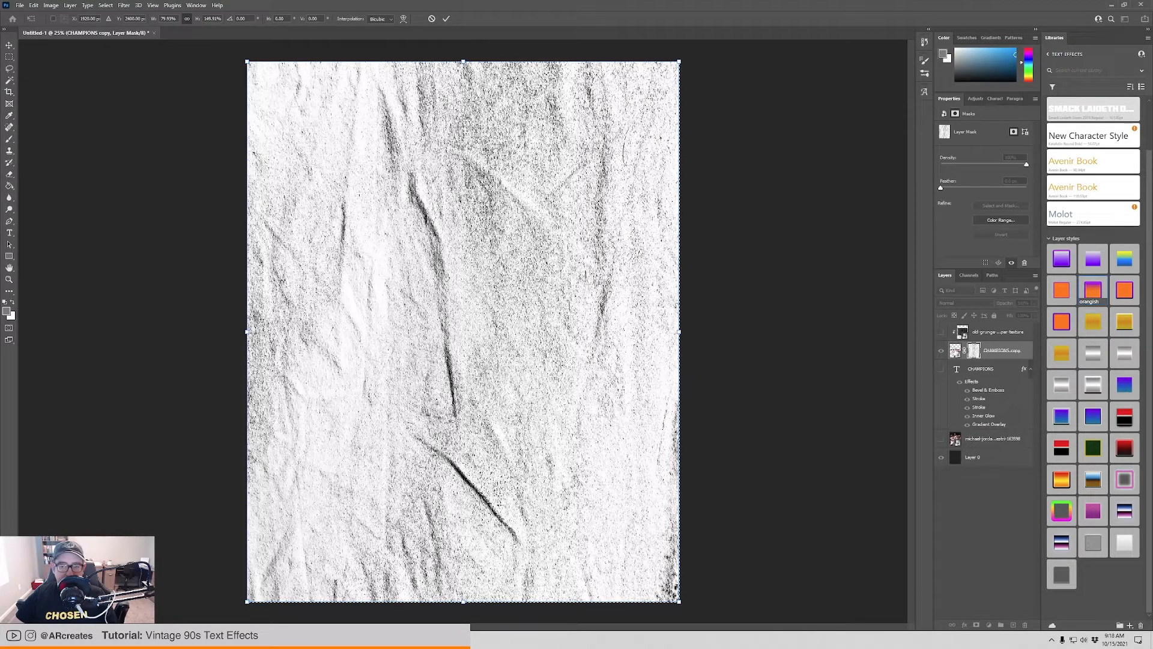
pyautogui.press('Return')
pyautogui.click(955, 350)
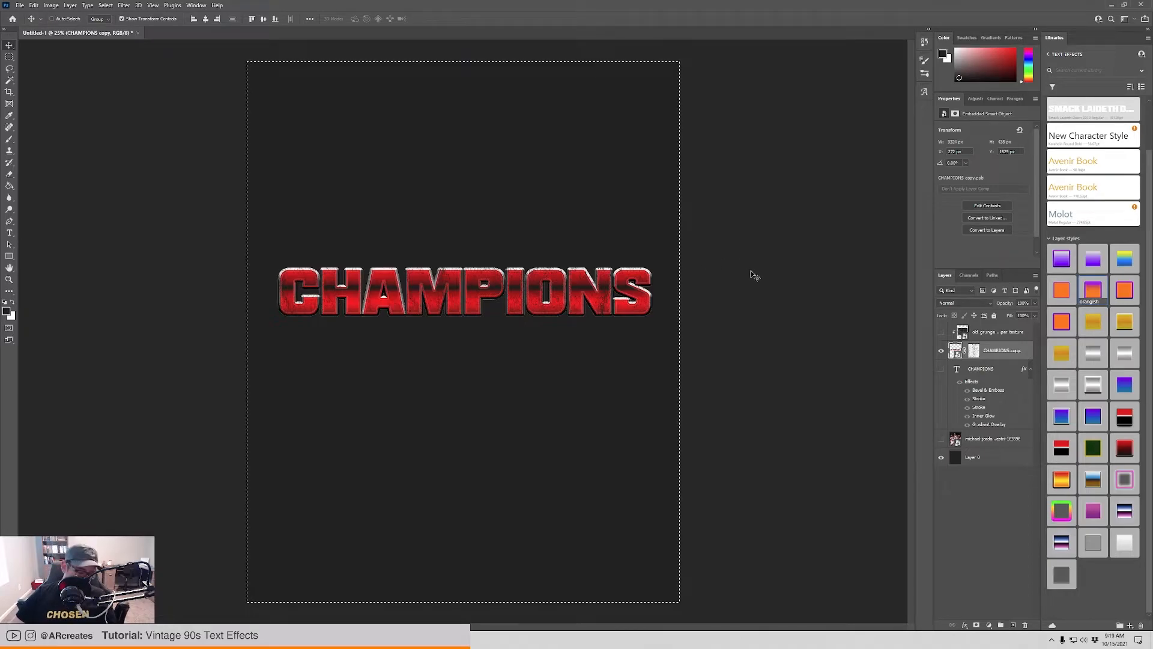
pyautogui.hotkey('ctrl', 'd')
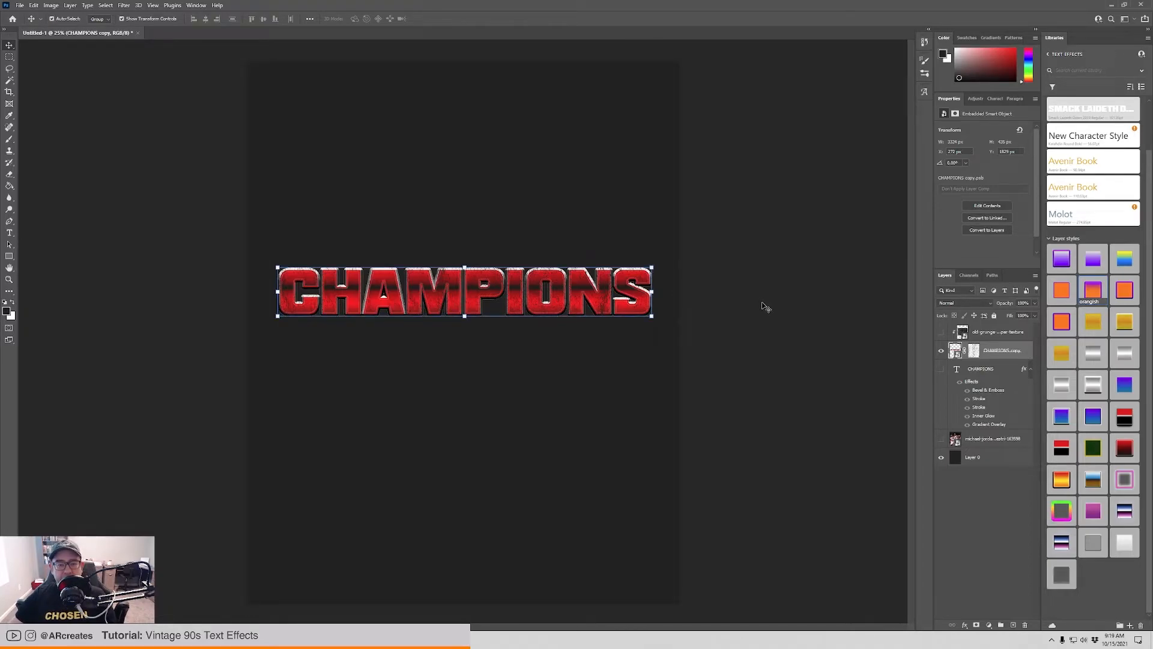
# Fill the Layer 0 background with red #a31717 using the Paint Bucket.
pyautogui.keyDown('ctrl'); pyautogui.click(775, 318); pyautogui.keyUp('ctrl')
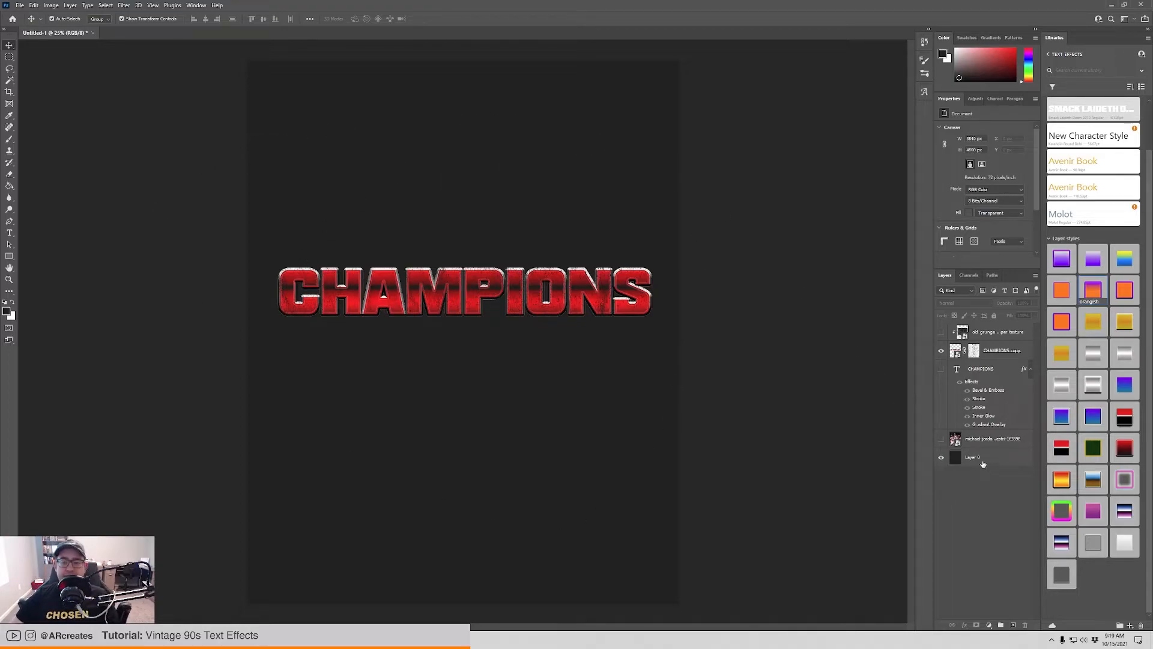
pyautogui.click(958, 459)
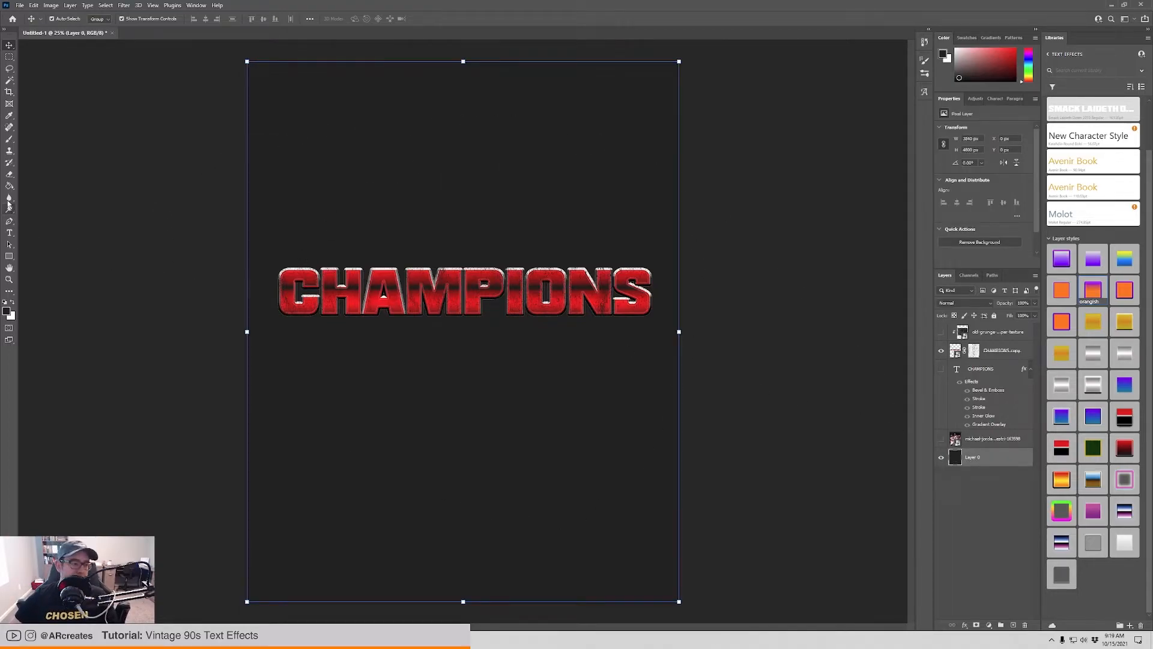
pyautogui.click(6, 310)
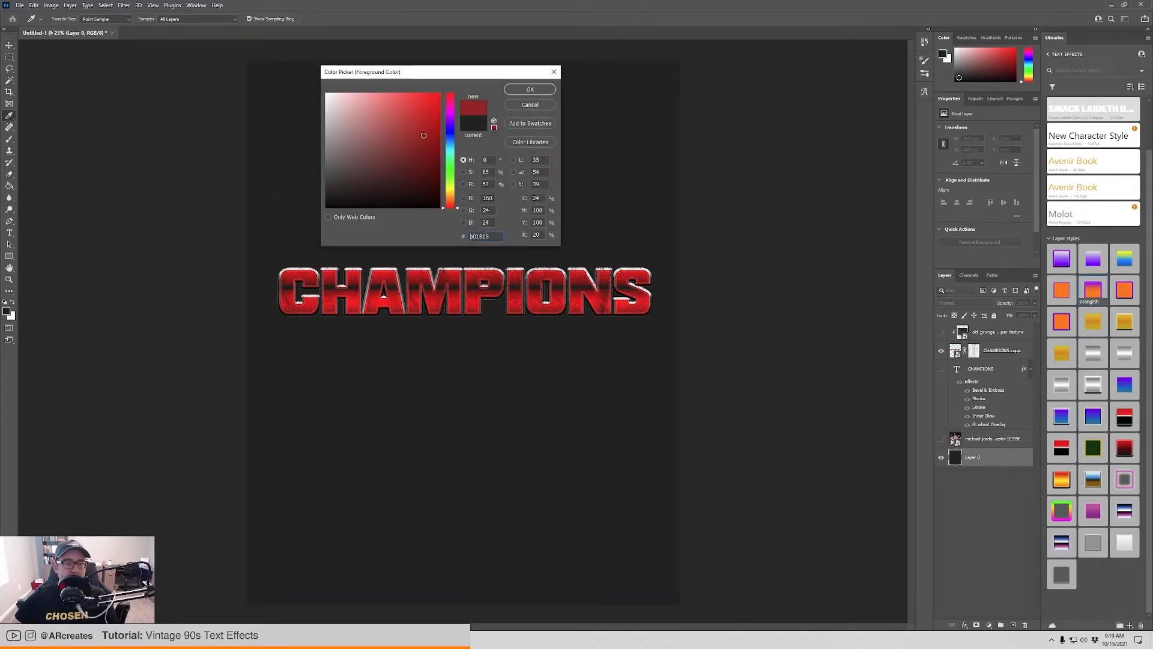
pyautogui.click(530, 89)
pyautogui.press('g')
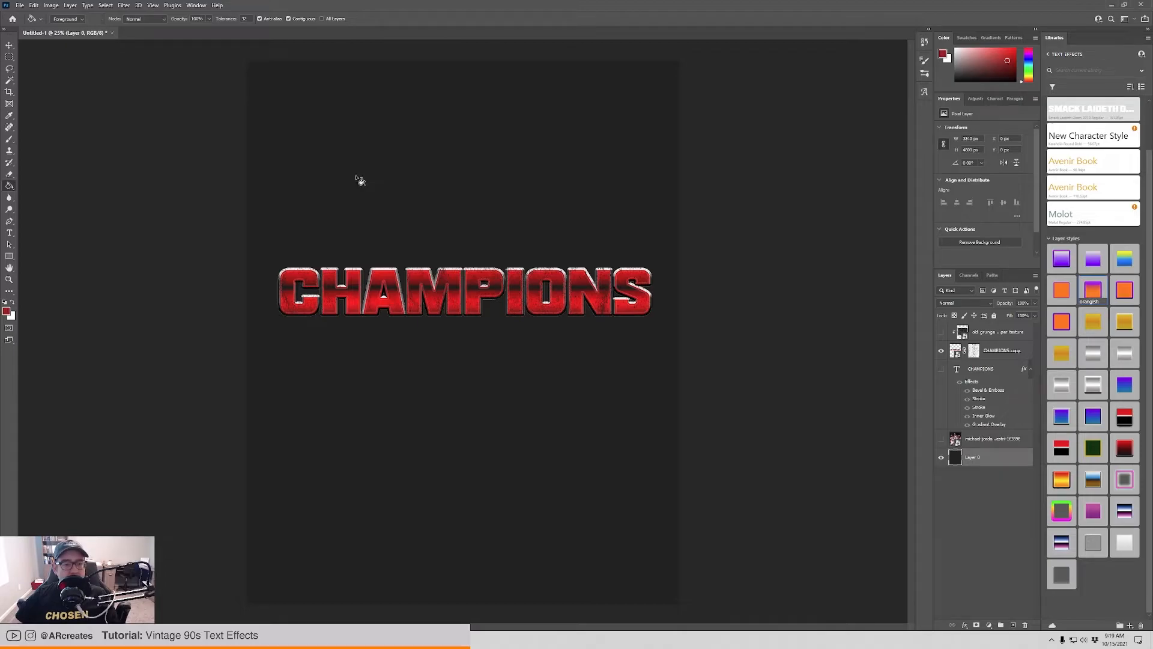
pyautogui.click(359, 180)
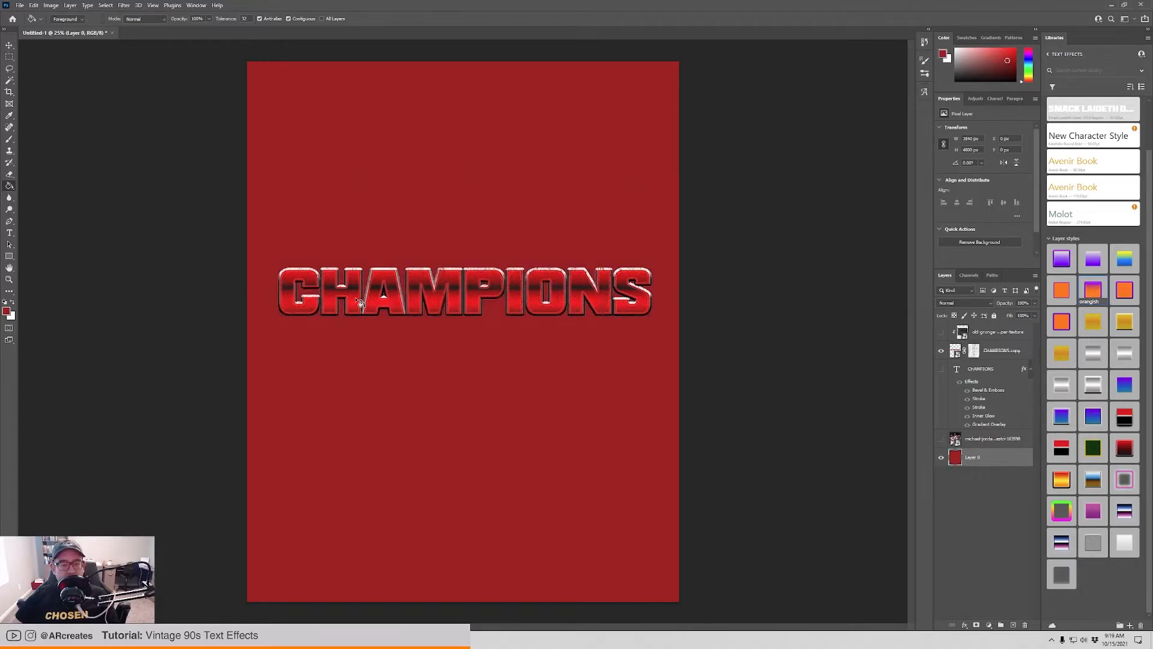
# Refill the Layer 0 background with bright cyan #00fcff to check the text's washed texture against it.
pyautogui.click(7, 312)
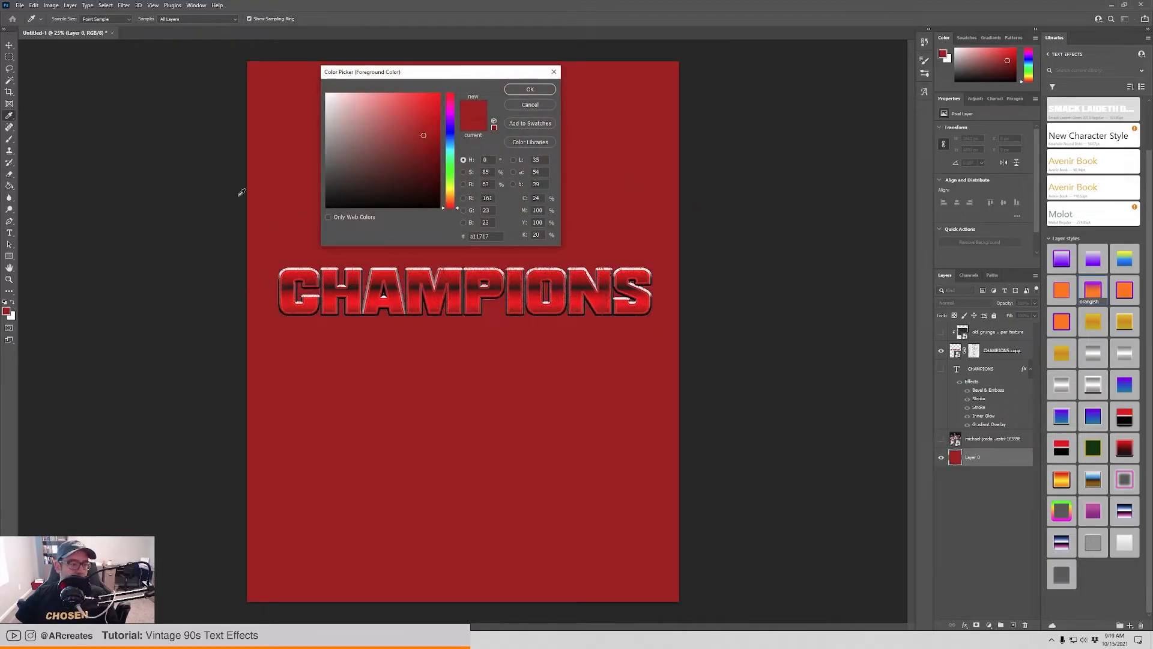
pyautogui.click(454, 152)
pyautogui.click(422, 110)
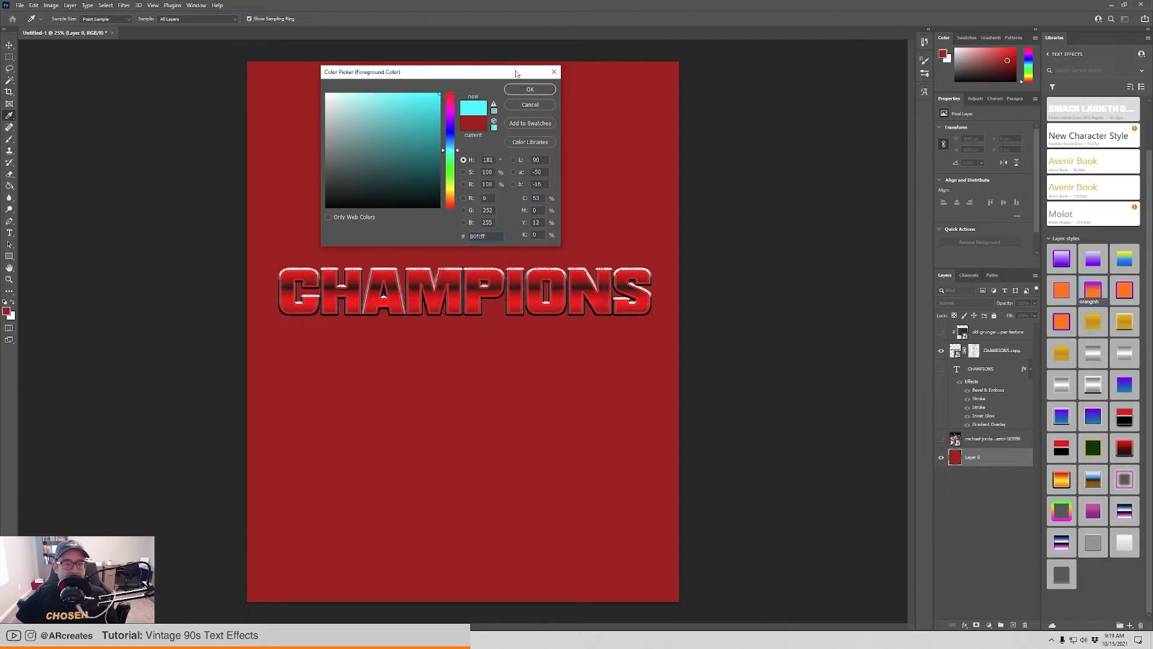
pyautogui.click(530, 89)
pyautogui.click(732, 349)
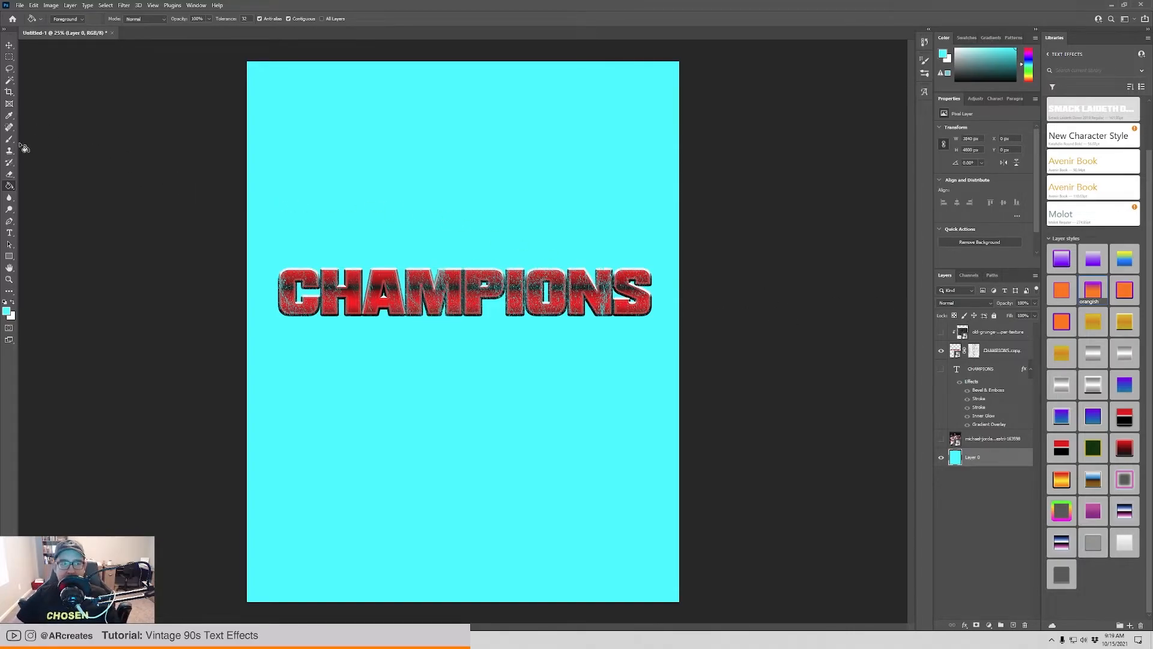
# Fill the Layer 0 background with dark red and show the basketball players photo layer above it.
pyautogui.click(6, 310)
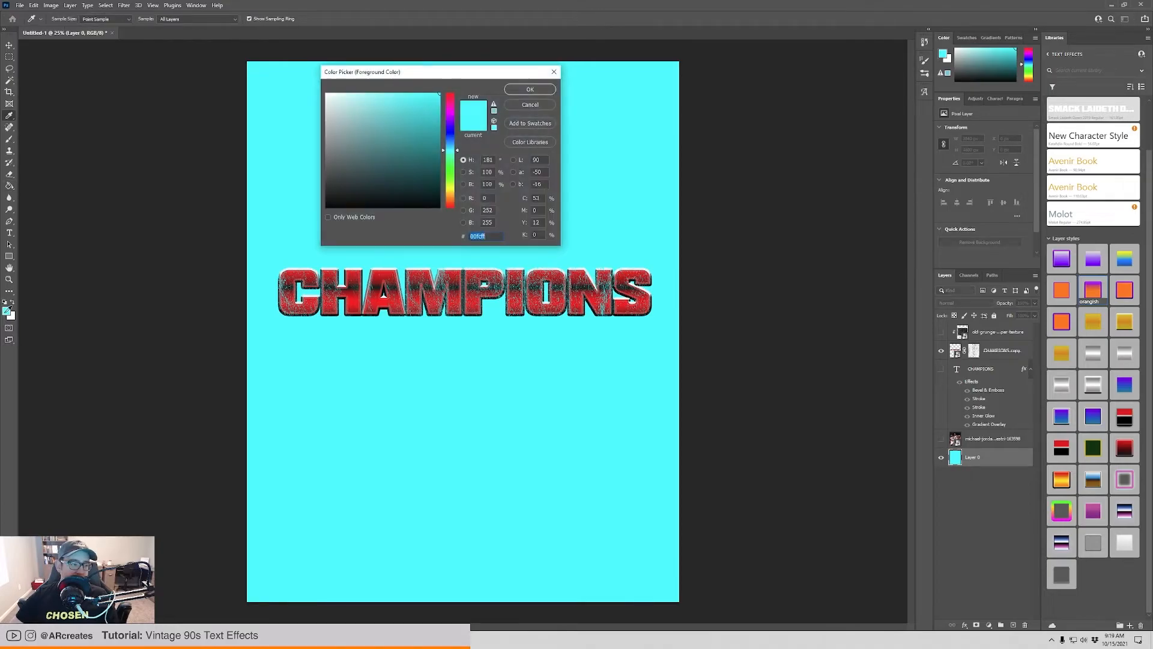
pyautogui.write('970c0c')
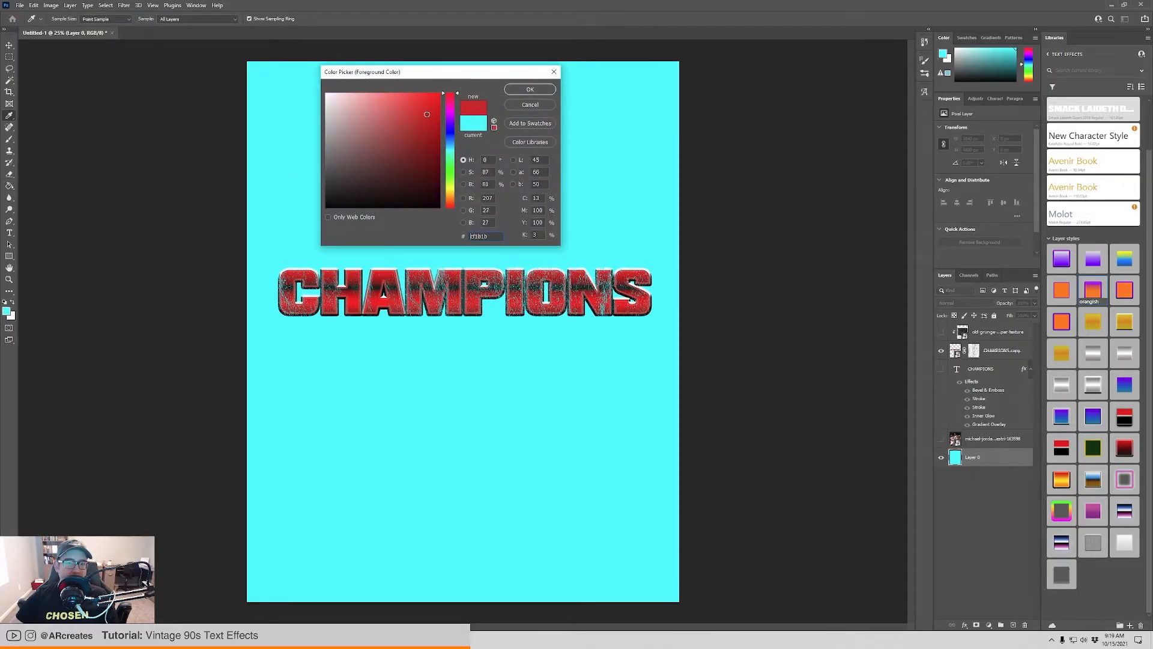
pyautogui.click(530, 89)
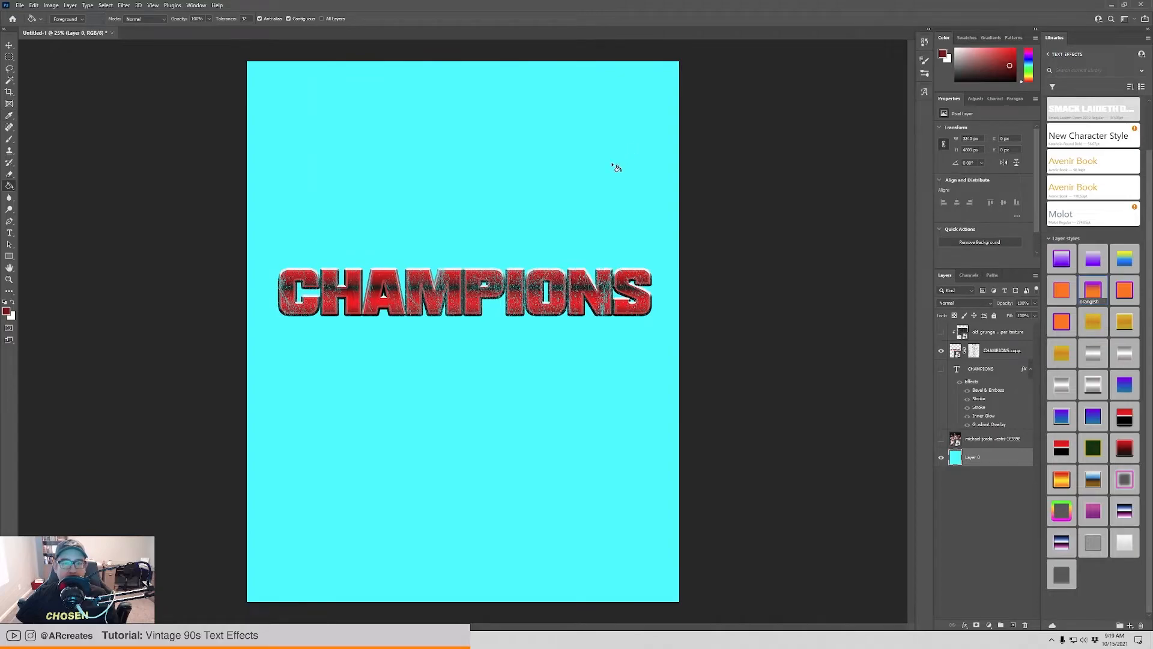
pyautogui.click(673, 167)
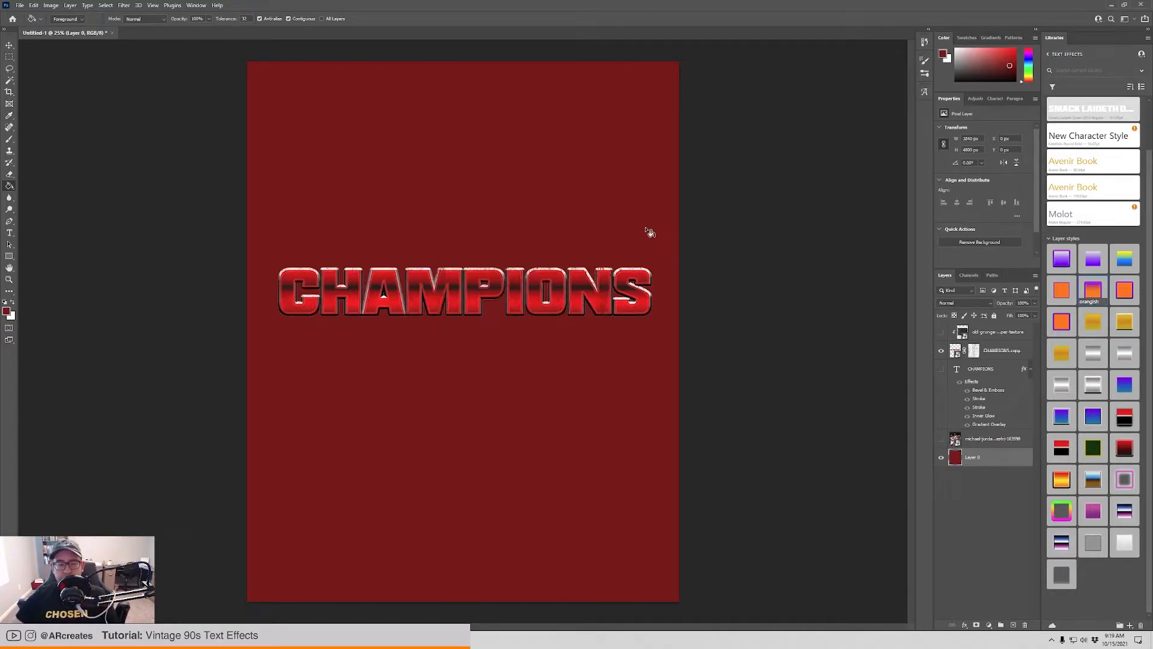
pyautogui.click(941, 439)
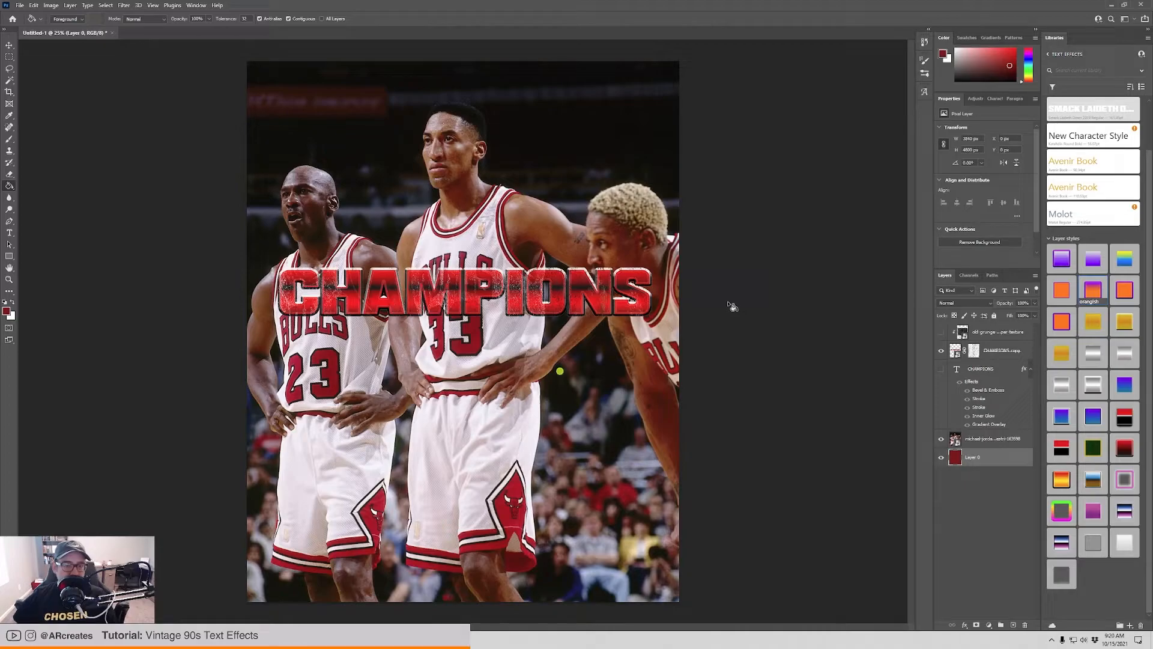
# Move the CHAMPIONS copy artwork across the players' chests to about X 258 px, Y 1749 px, and disable its layer mask.
pyautogui.press('v')
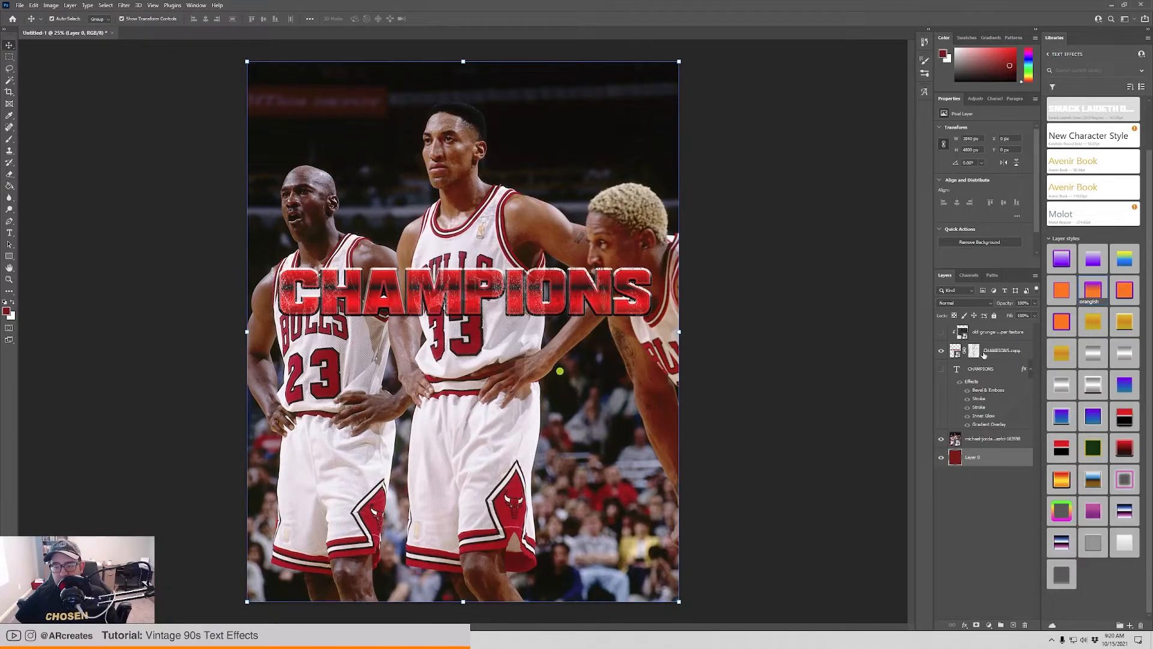
pyautogui.click(1002, 357)
pyautogui.moveTo(520, 285); pyautogui.dragTo(513, 249)
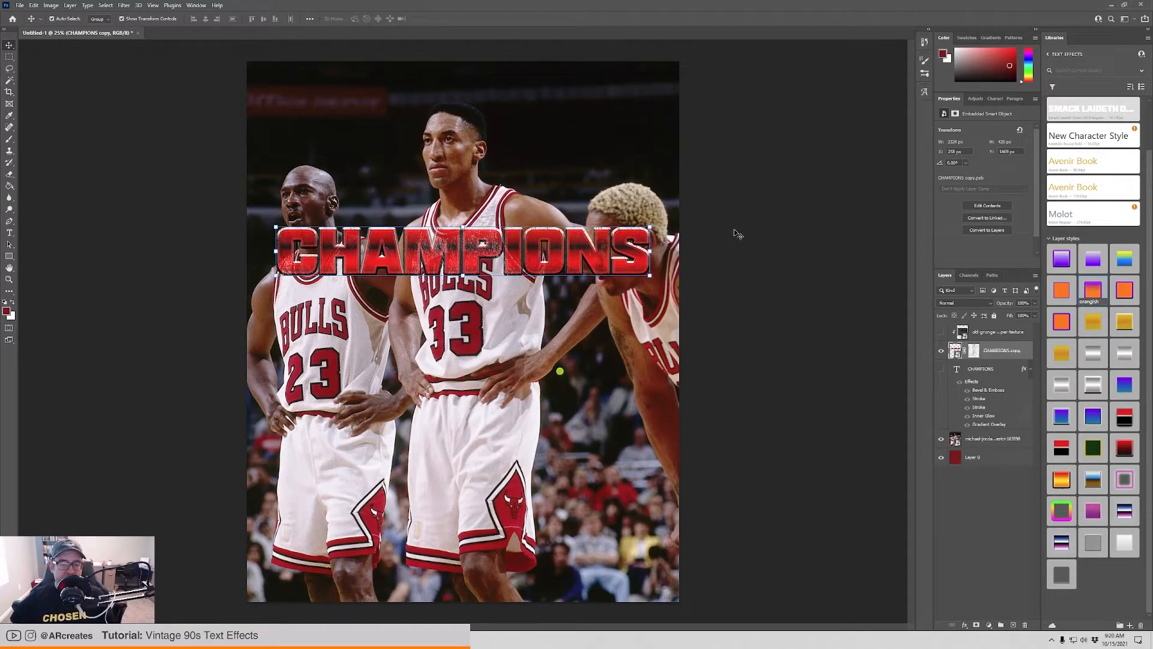
pyautogui.moveTo(471, 255); pyautogui.dragTo(473, 285)
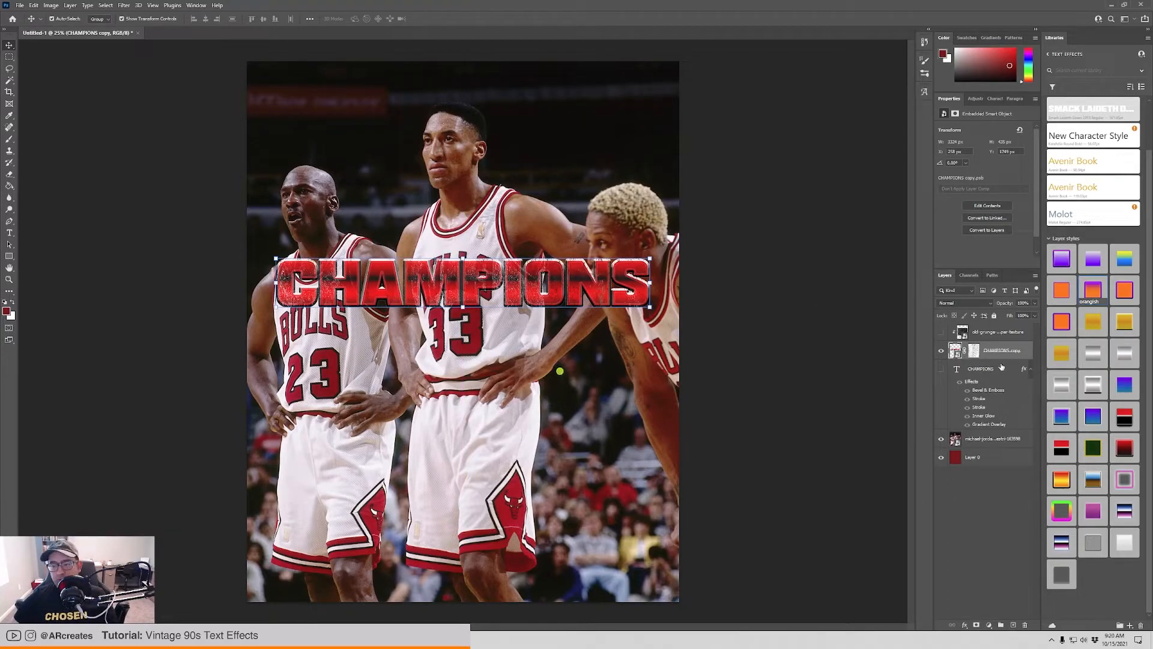
pyautogui.rightClick(977, 354)
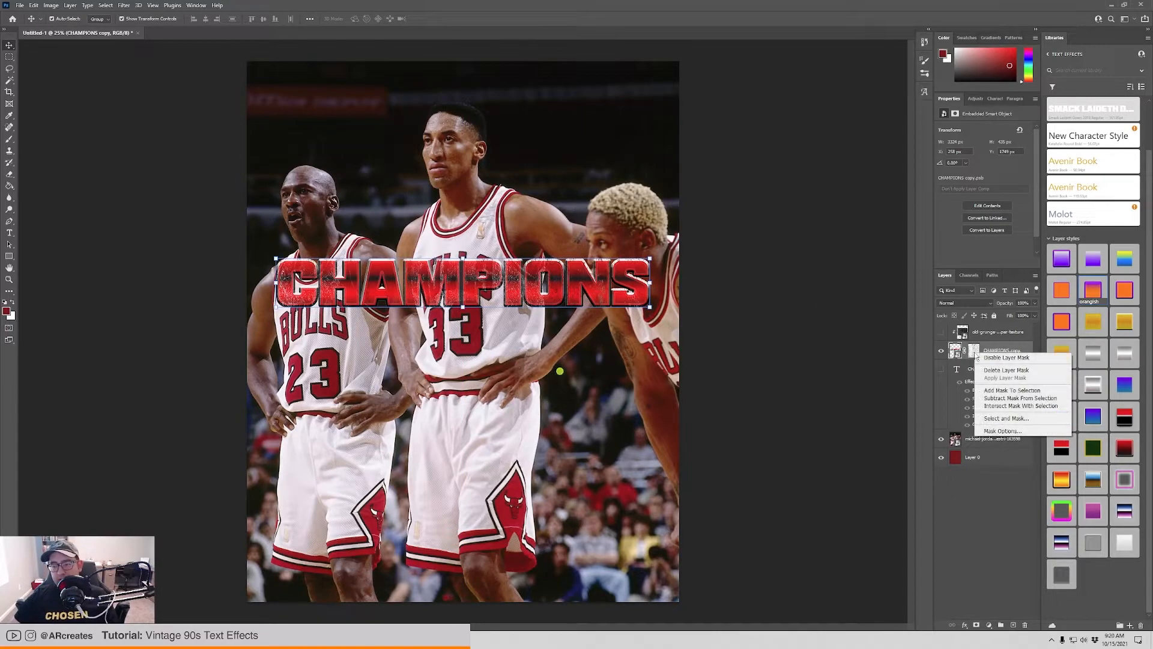
pyautogui.click(1040, 359)
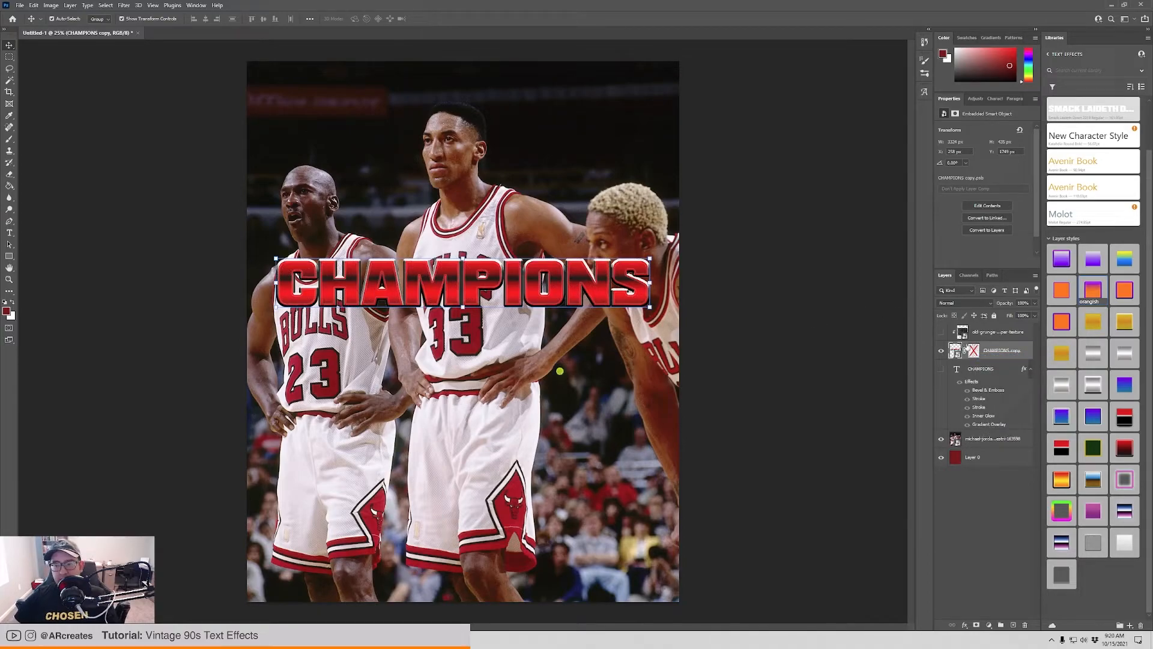
# Add a Color Lookup adjustment directly above the photo layer with the Fuji ETERNA 250D Kodak 2395 LUT.
pyautogui.click(1001, 444)
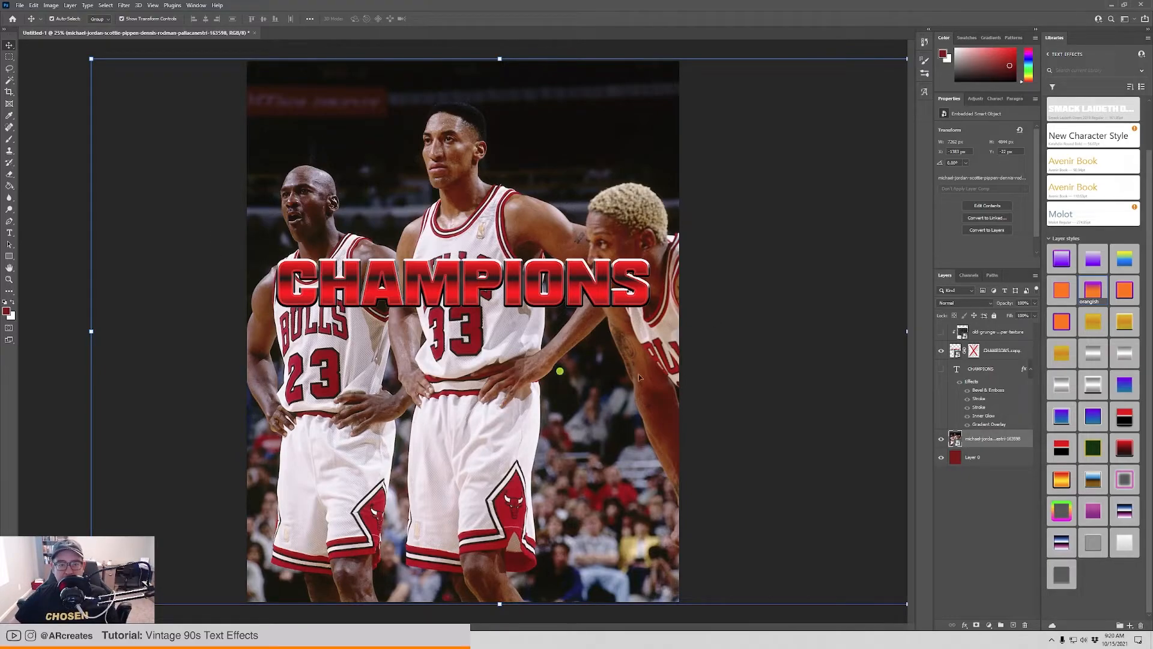
pyautogui.click(989, 626)
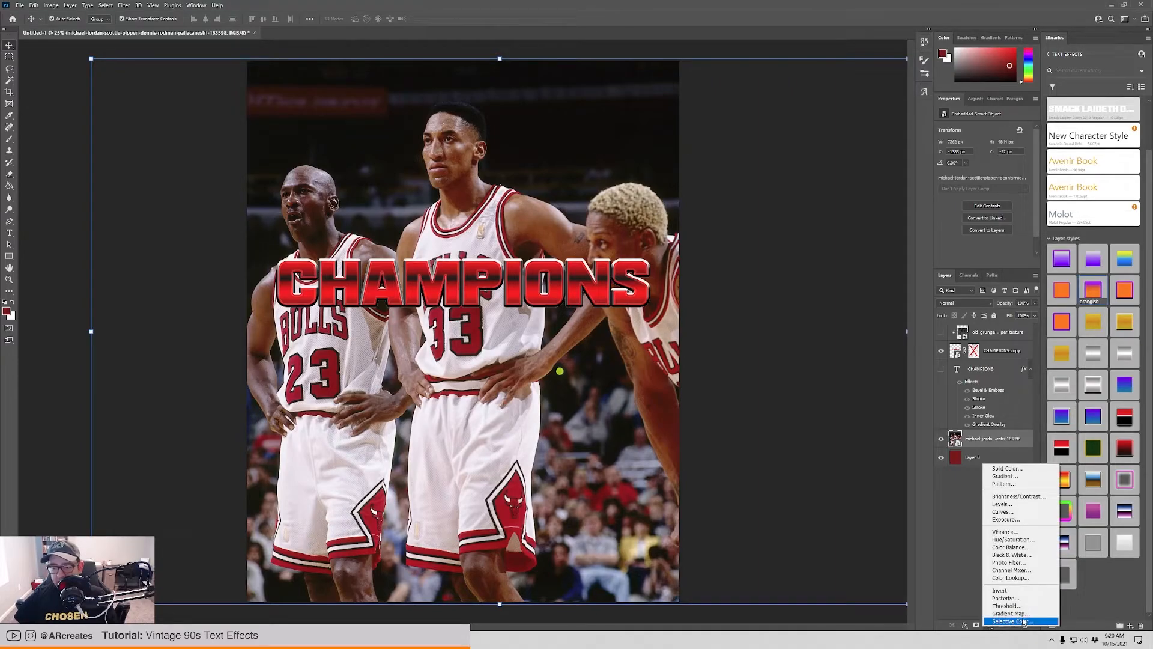
pyautogui.click(1019, 580)
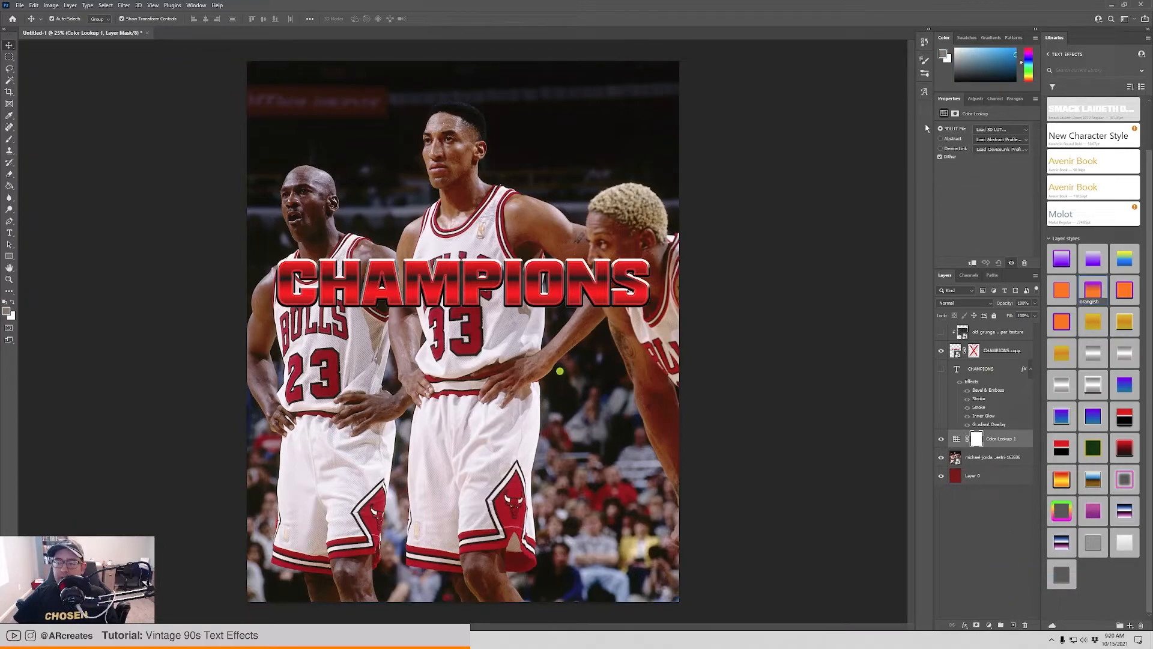
pyautogui.click(1002, 131)
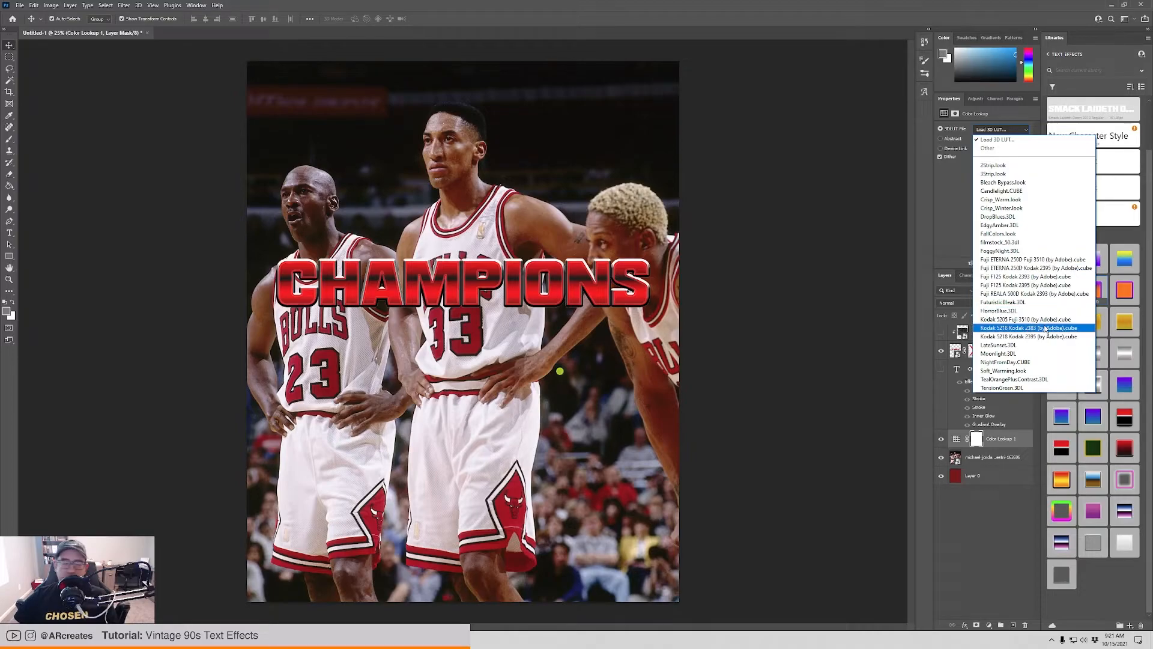
pyautogui.click(1055, 259)
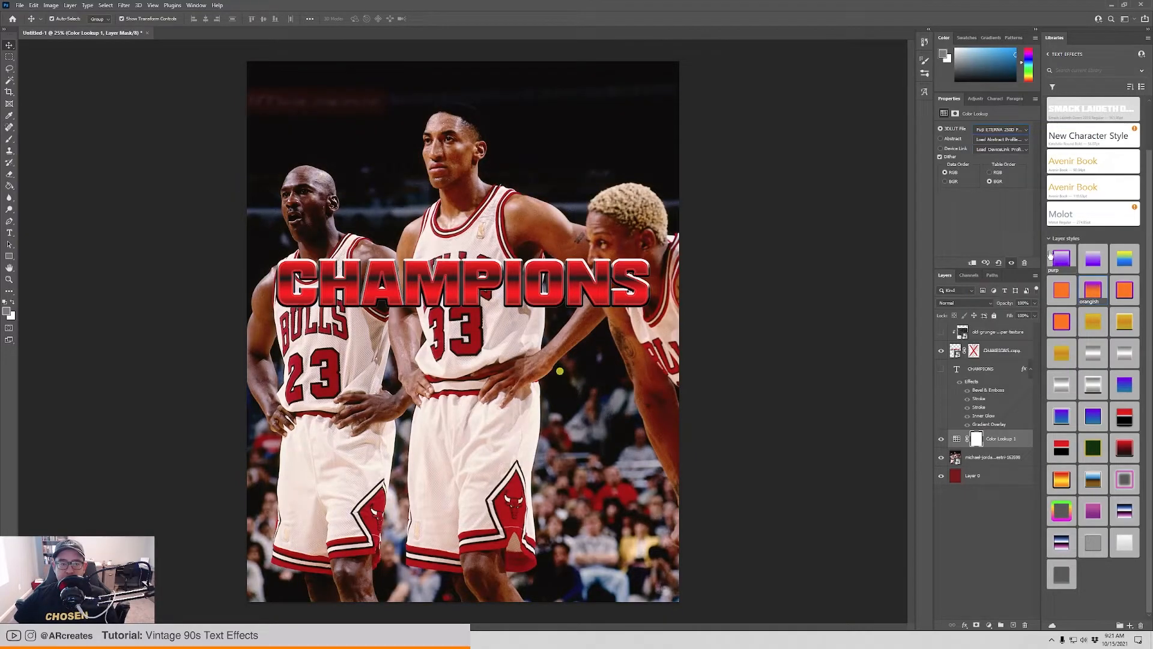
pyautogui.click(1012, 128)
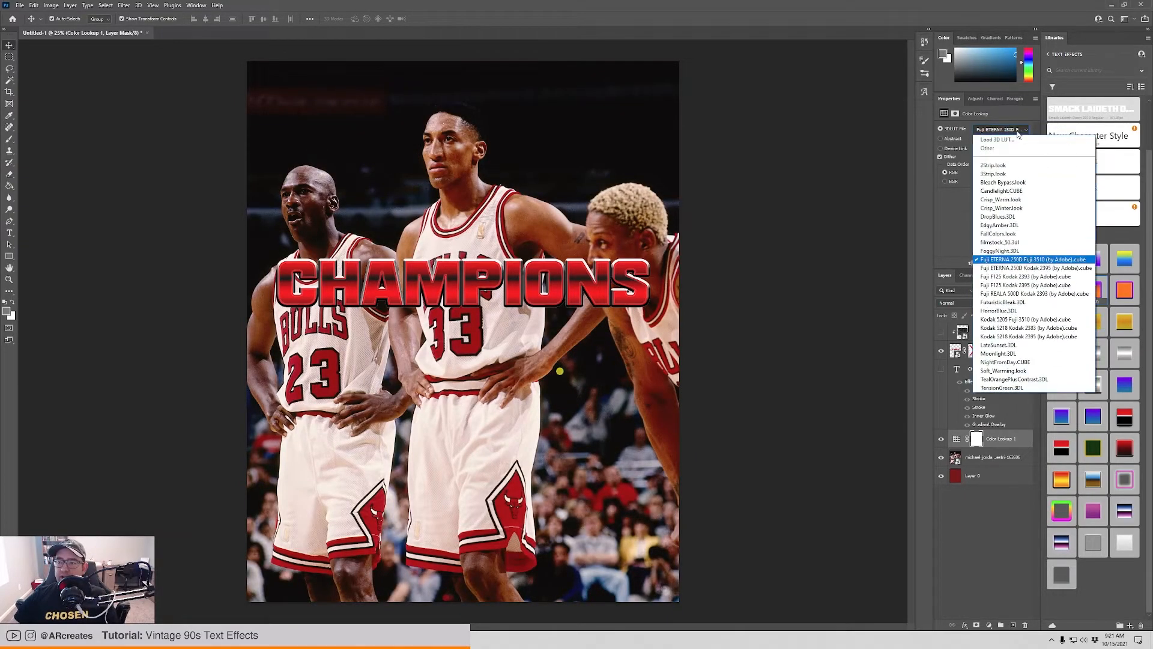
pyautogui.click(1026, 268)
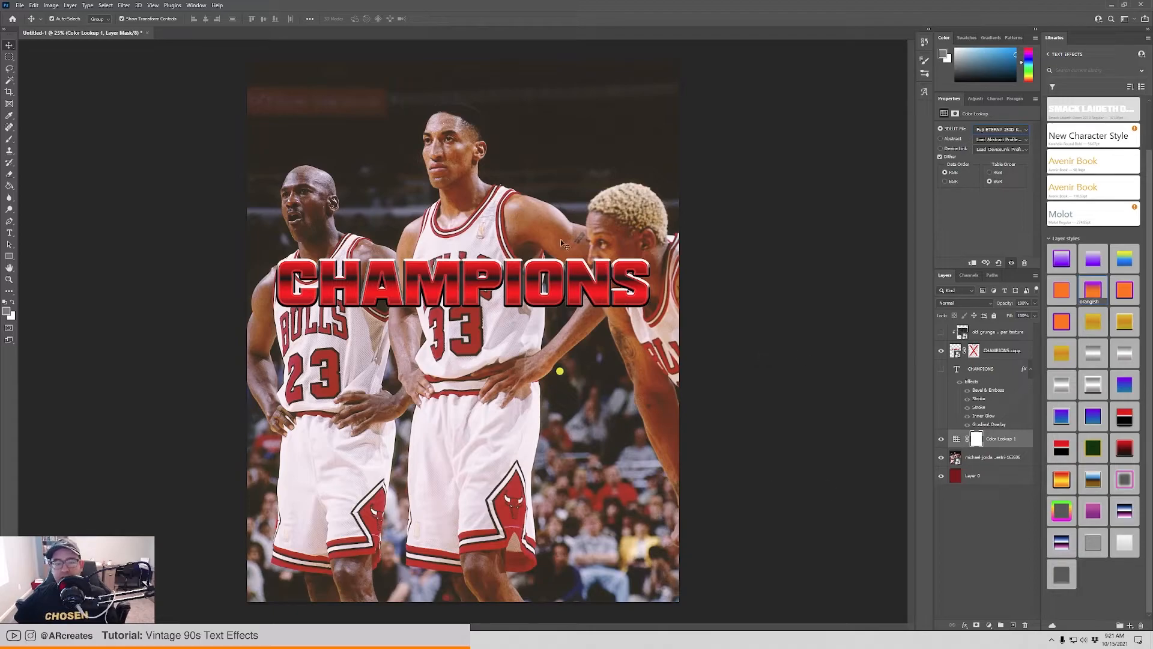
# Show the old grunge black paper texture layer and release its clipping mask.
pyautogui.click(941, 333)
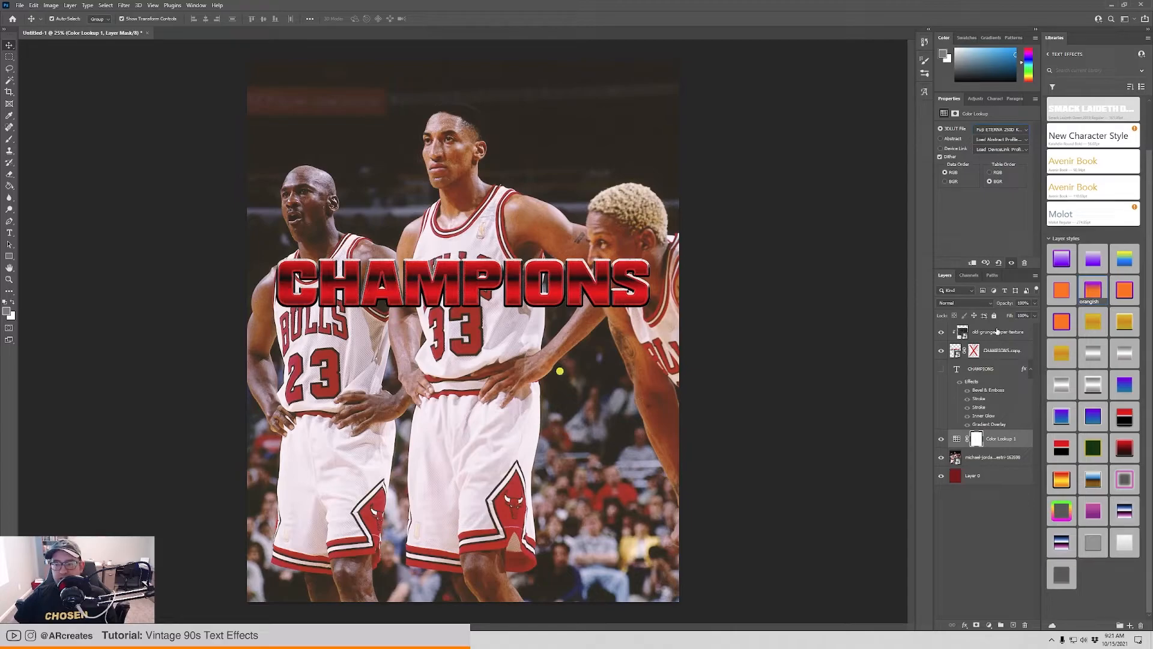
pyautogui.click(997, 331)
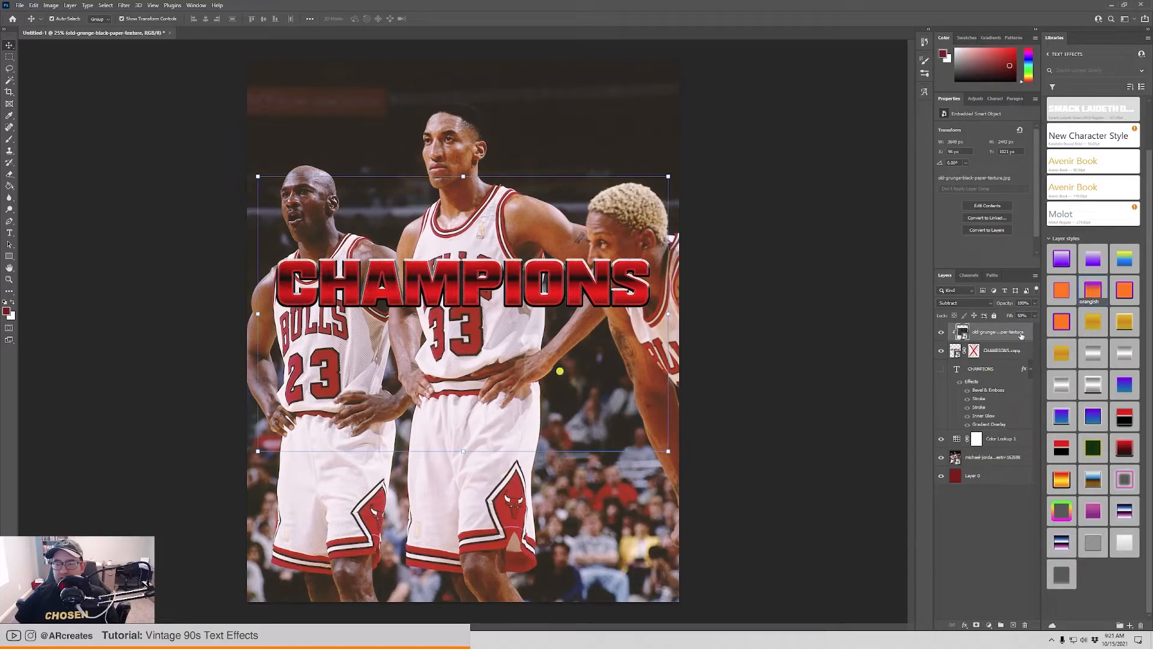
pyautogui.rightClick(992, 336)
pyautogui.click(1021, 442)
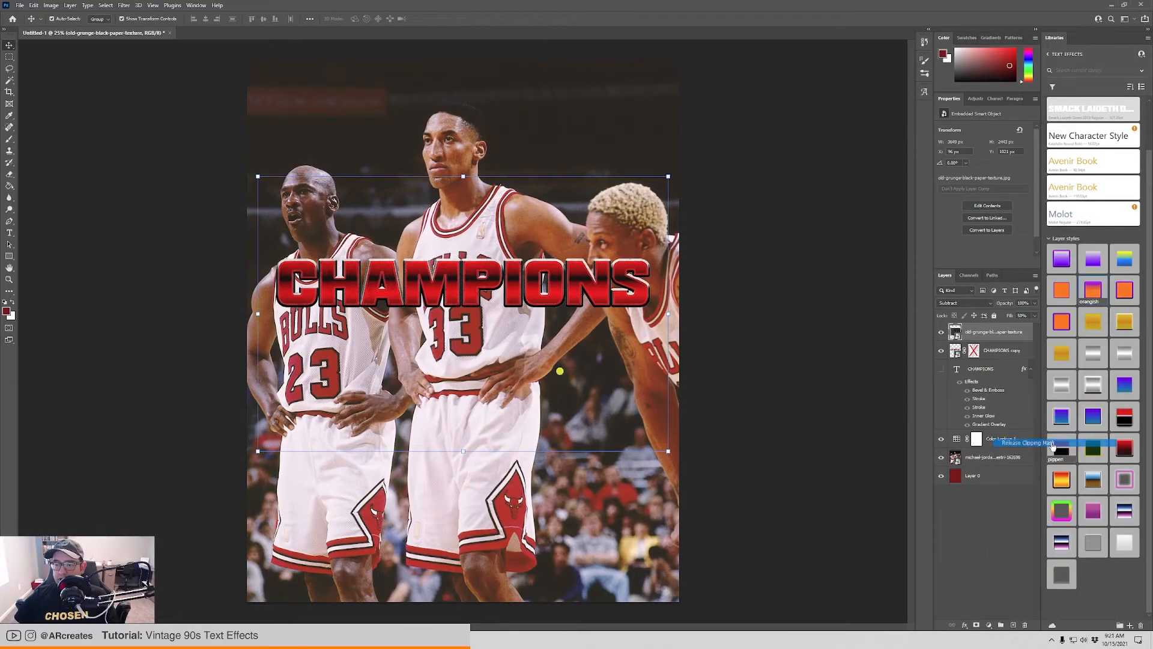
# Stretch the grunge texture to cover the entire canvas.
pyautogui.moveTo(256, 176); pyautogui.dragTo(246, 62)
pyautogui.moveTo(671, 451); pyautogui.dragTo(683, 601)
pyautogui.press('Return')
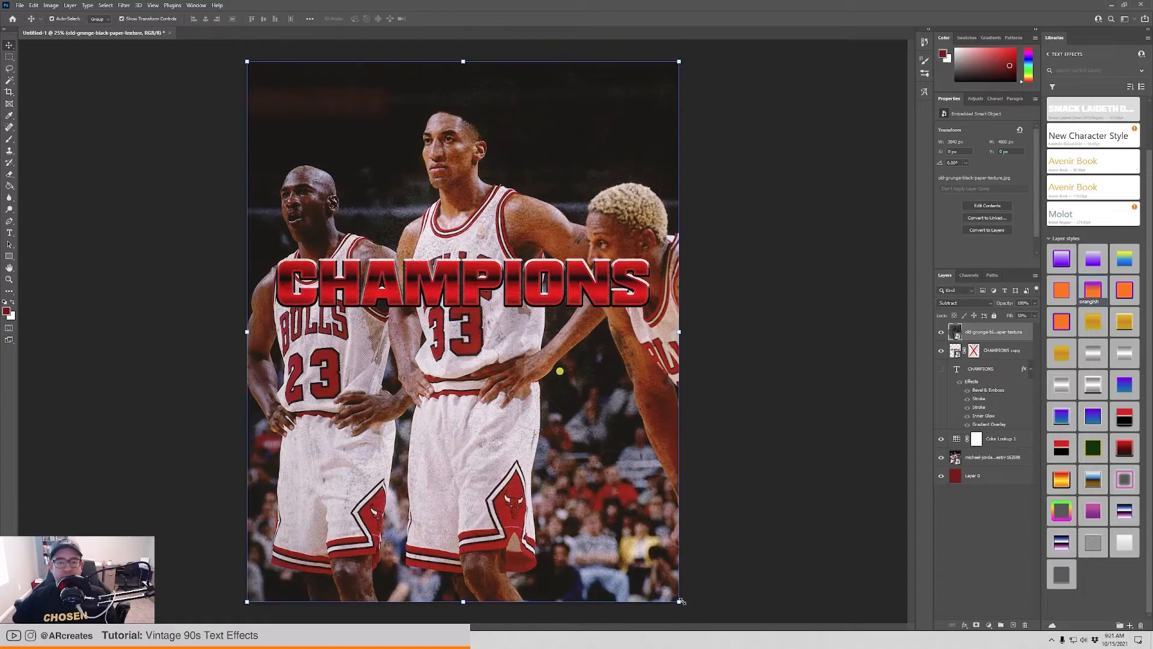
# Set the grunge texture layer's blend mode to Lighten and reduce its fill for a faint paper wear.
pyautogui.click(977, 304)
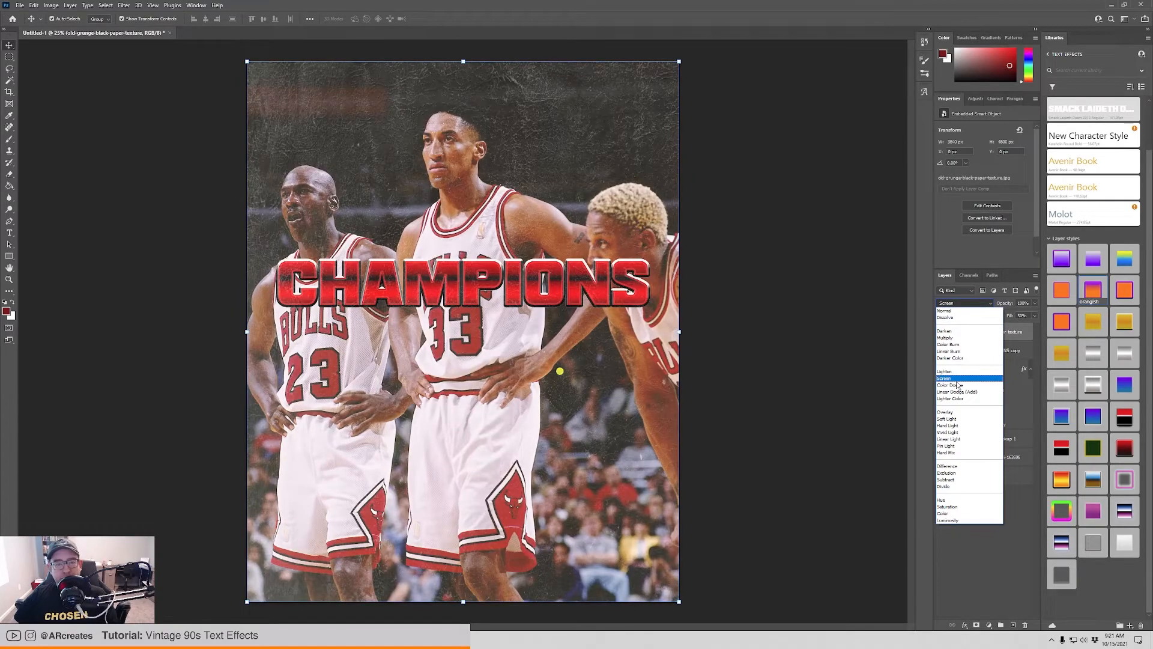
pyautogui.click(959, 372)
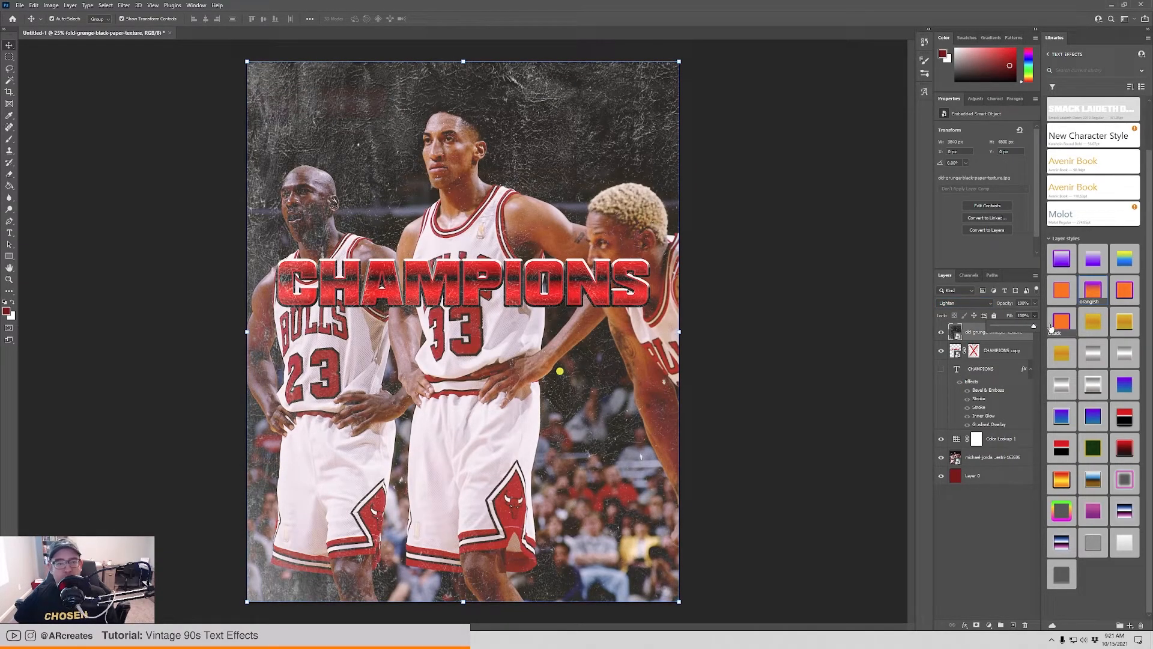
pyautogui.moveTo(995, 328); pyautogui.dragTo(1001, 328)
pyautogui.click(828, 295)
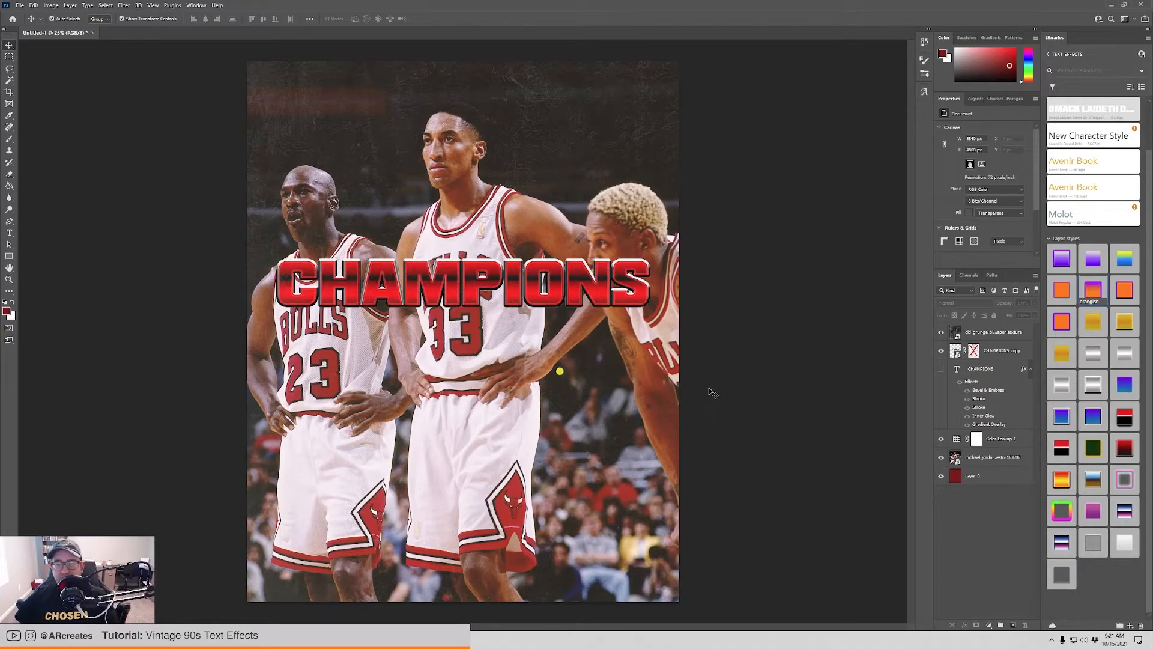
# Add Gaussian, monochromatic noise of about 15% to the CHAMPIONS copy text layer.
pyautogui.click(467, 281)
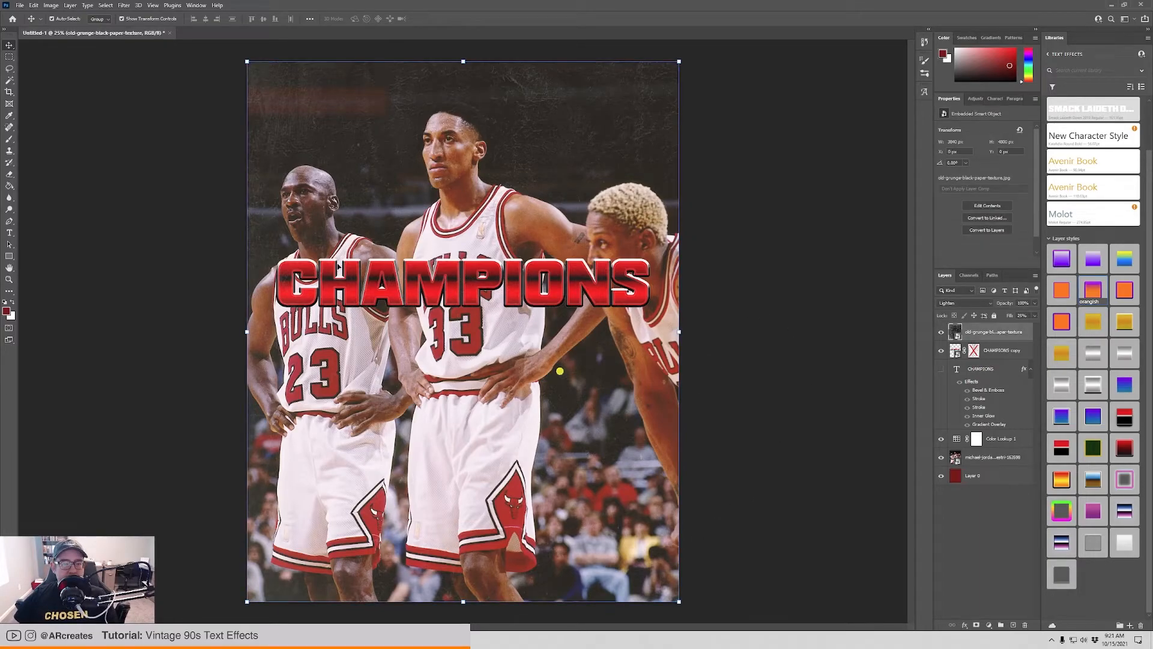
pyautogui.click(955, 351)
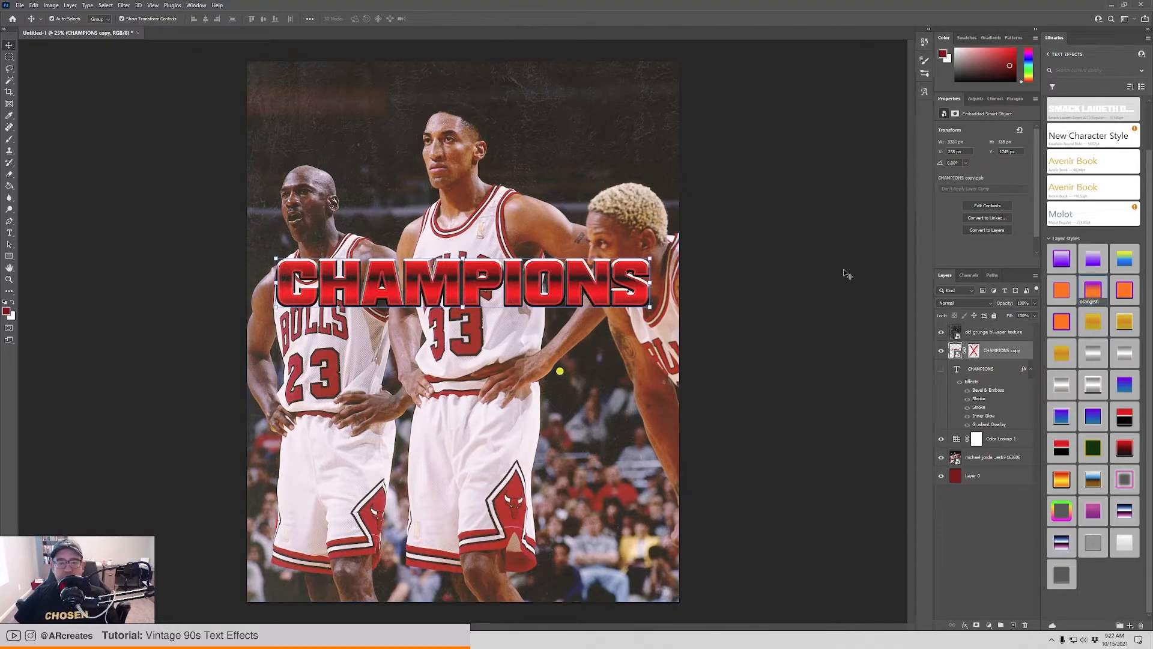
pyautogui.click(125, 6)
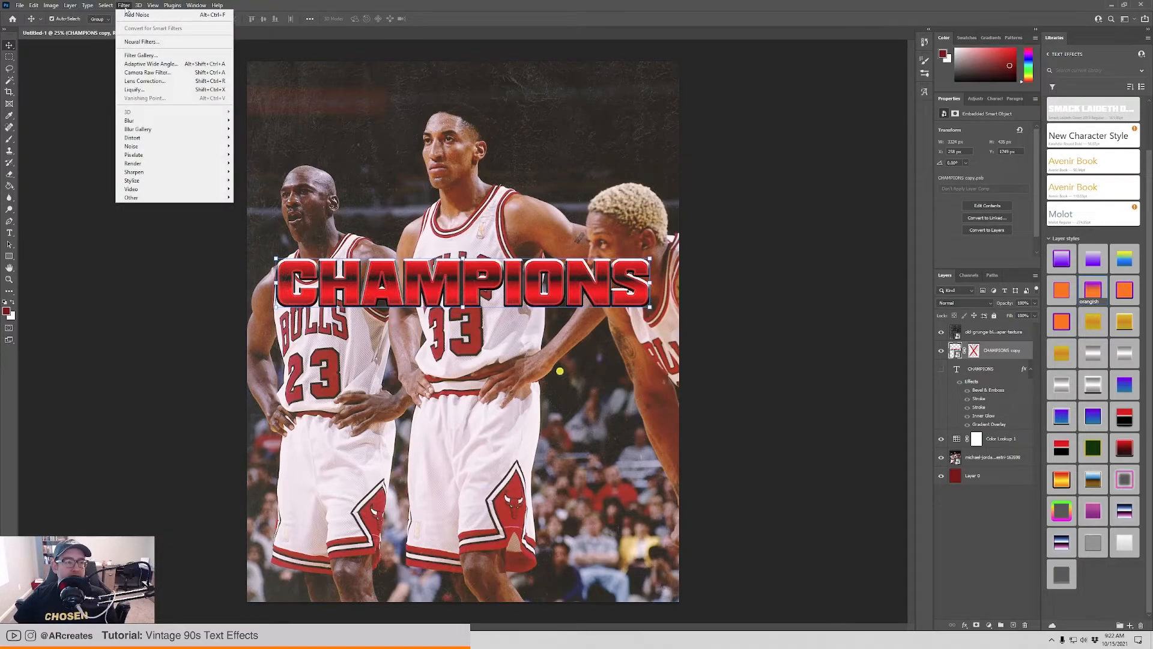
pyautogui.moveTo(152, 148)
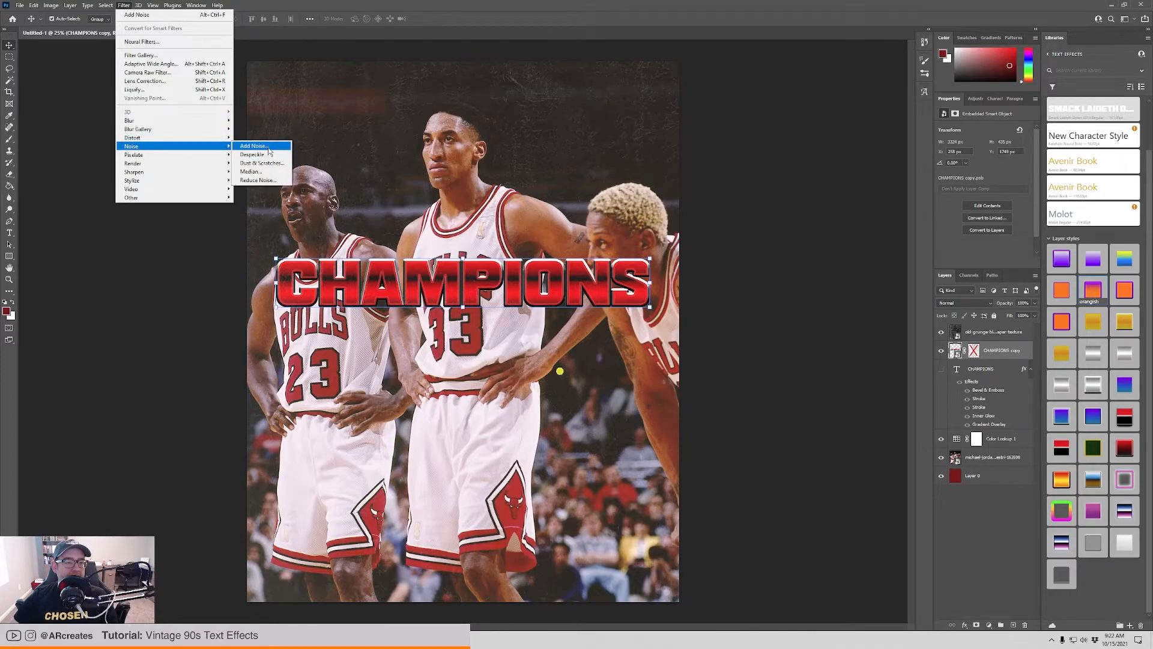
pyautogui.click(269, 152)
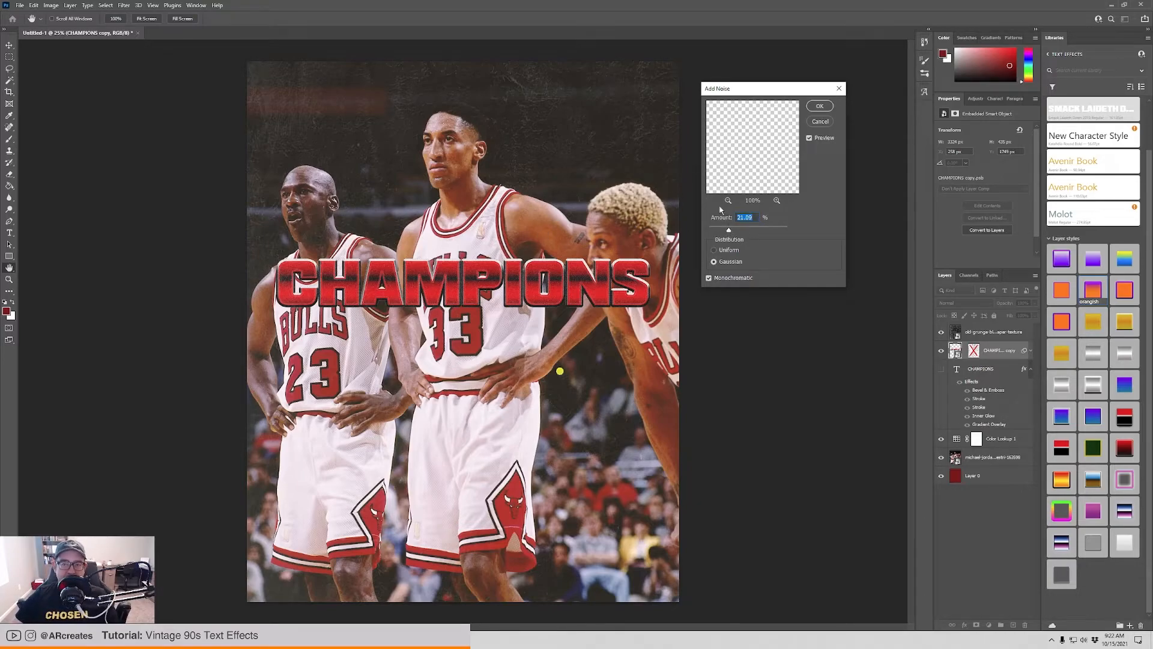
pyautogui.moveTo(727, 230)
pyautogui.mouseDown()
pyautogui.moveTo(716, 231)
pyautogui.moveTo(728, 230)
pyautogui.mouseUp()
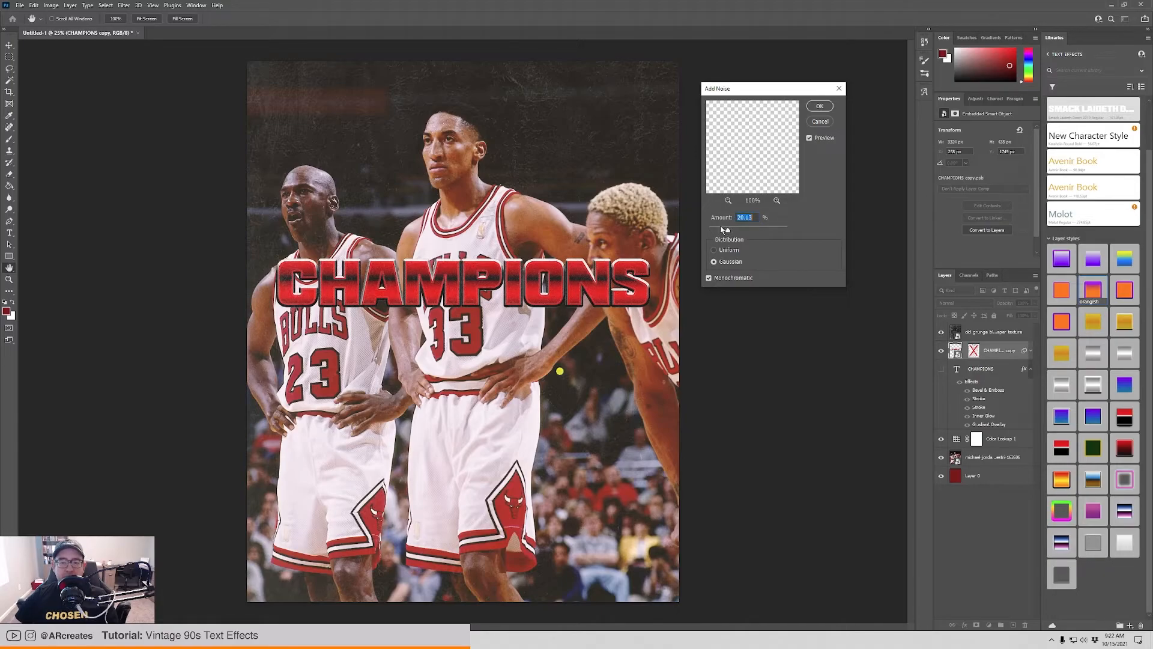
pyautogui.click(714, 229)
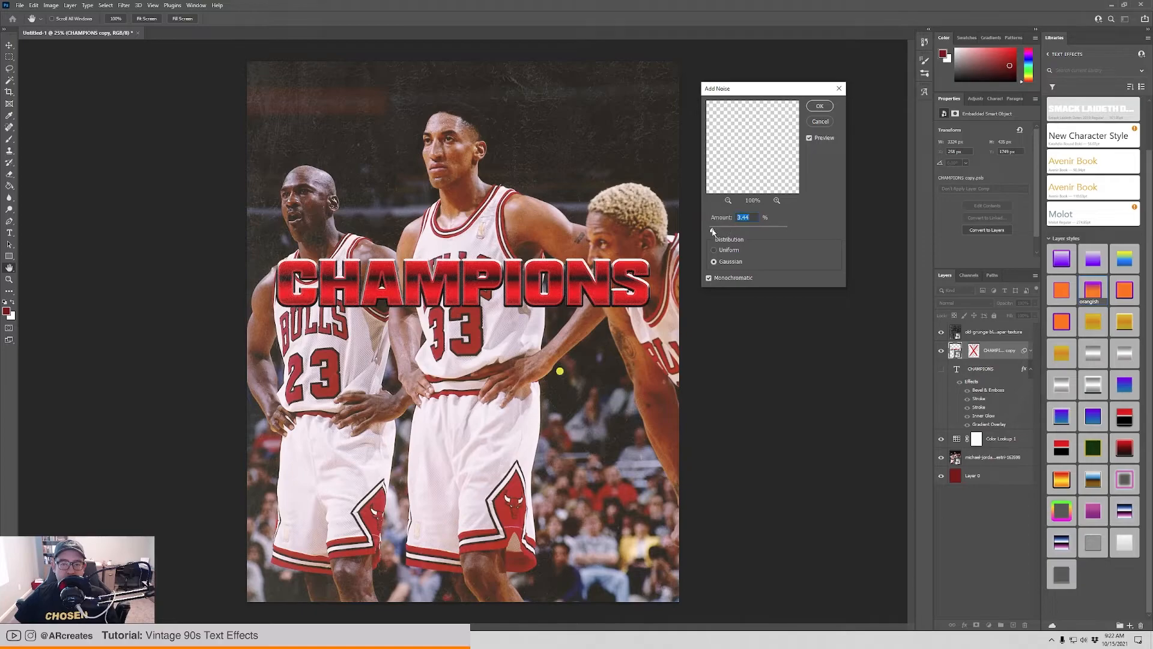
pyautogui.moveTo(713, 232); pyautogui.dragTo(724, 233)
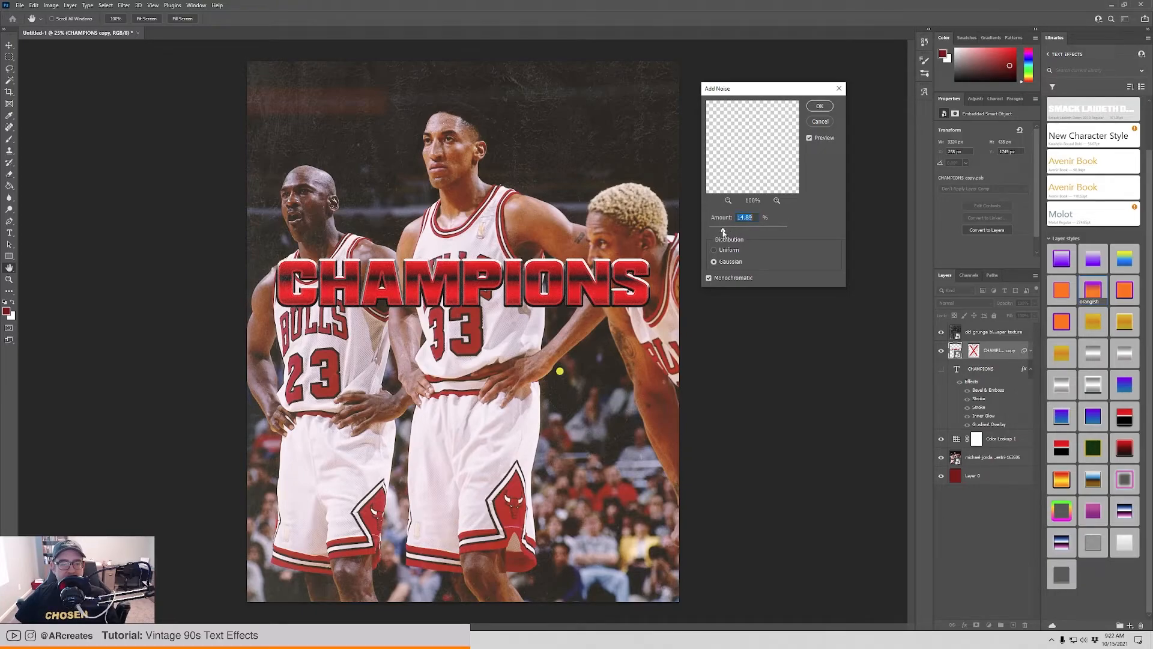
pyautogui.click(820, 110)
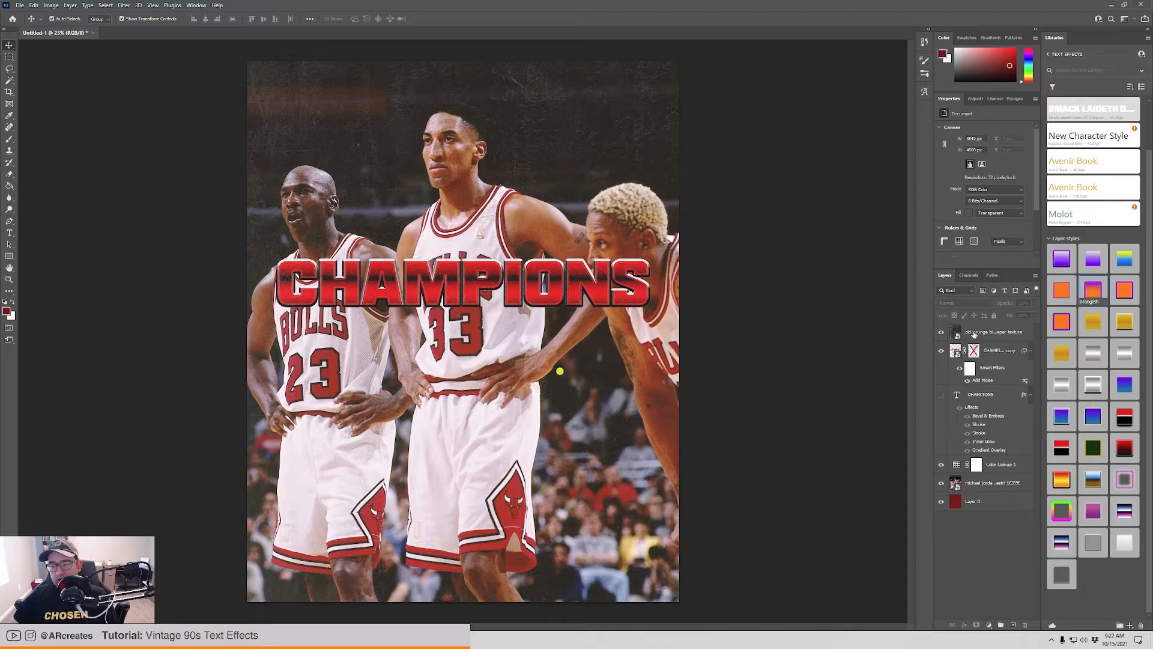
# Stamp all visible layers into a new merged layer above the old grunge black paper texture.
pyautogui.click(997, 335)
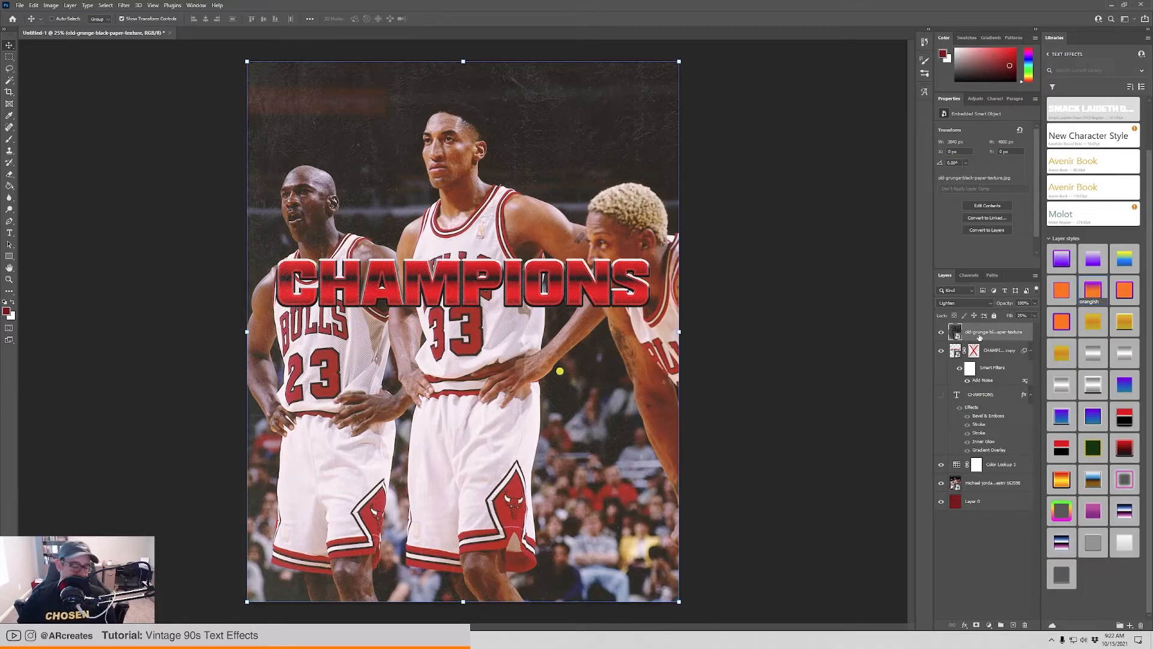
pyautogui.hotkey('ctrl', 'shift', 'alt', 'e')
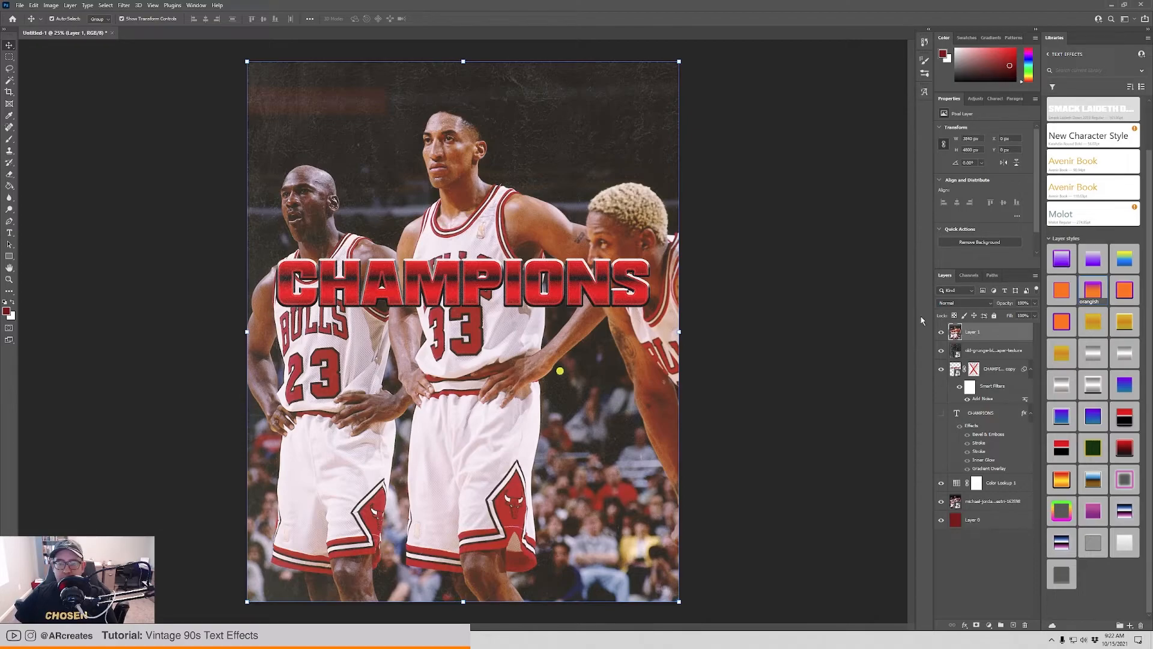
pyautogui.moveTo(565, 210)
pyautogui.mouseDown()
pyautogui.moveTo(593, 153)
pyautogui.moveTo(209, 310)
pyautogui.moveTo(827, 367)
pyautogui.moveTo(822, 241)
pyautogui.moveTo(592, 193)
pyautogui.moveTo(584, 205)
pyautogui.mouseUp()
pyautogui.hotkey('ctrl', 'z')
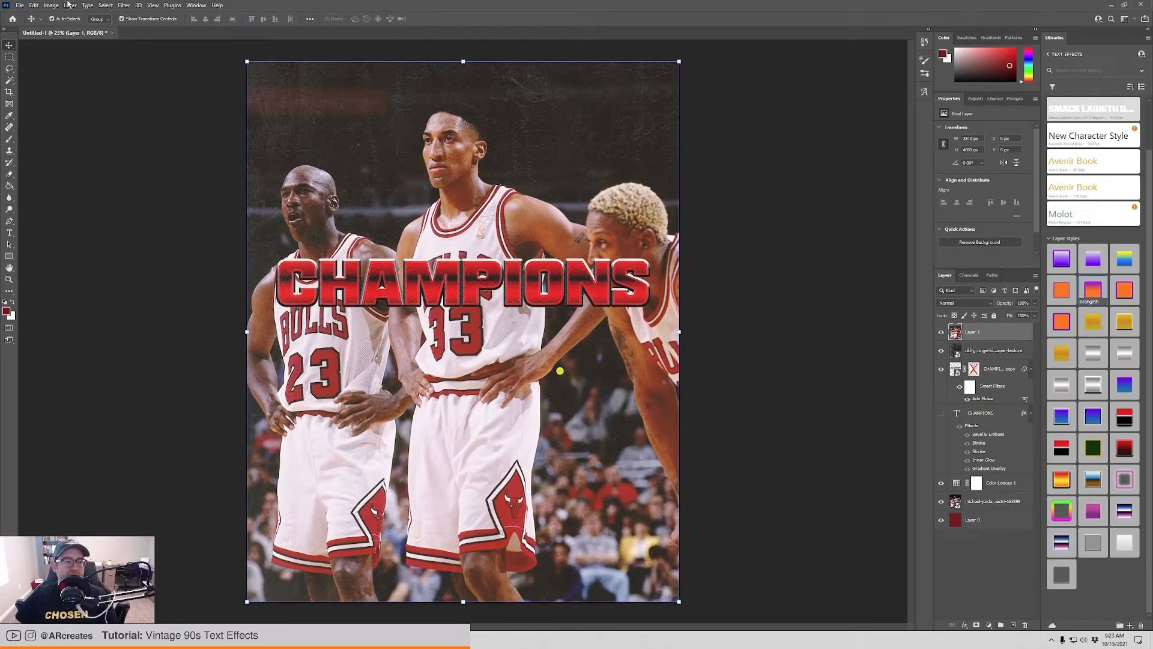
# Apply Gaussian, monochromatic noise of about 16% to the merged layer.
pyautogui.click(123, 5)
pyautogui.moveTo(163, 146)
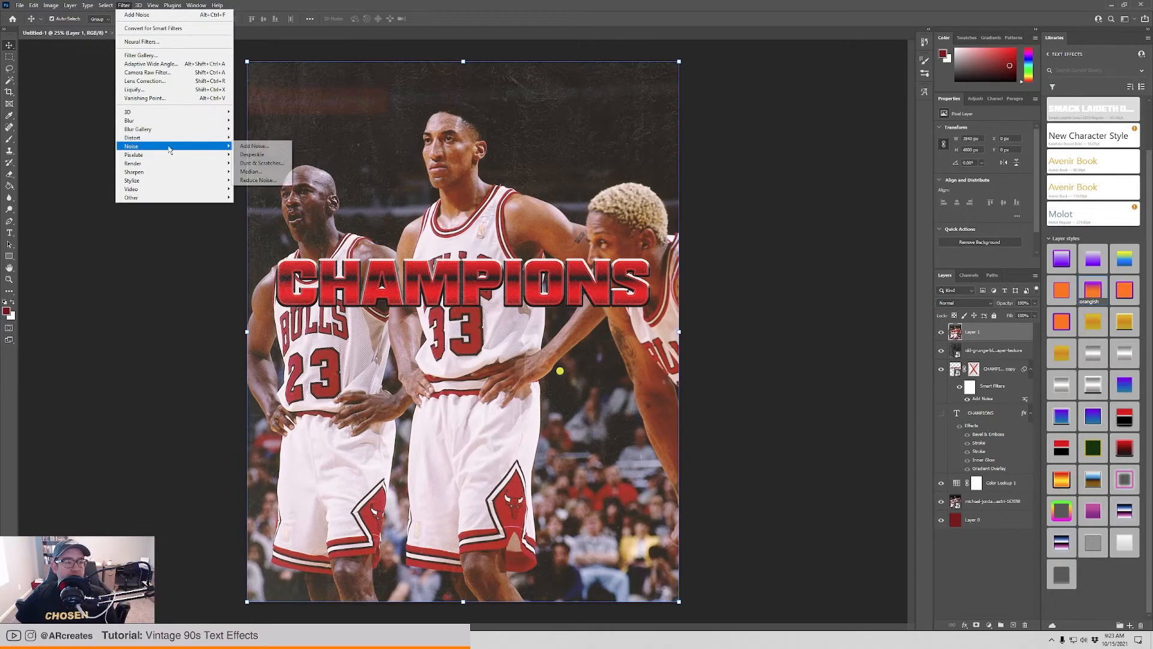
pyautogui.click(281, 147)
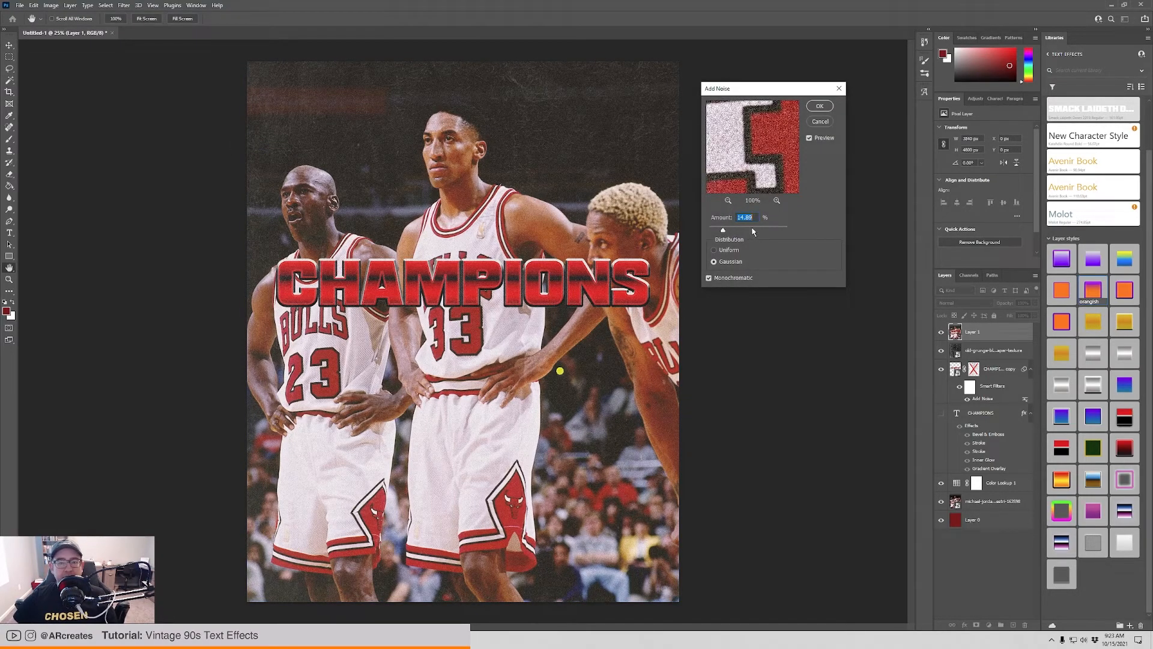
pyautogui.moveTo(725, 231); pyautogui.dragTo(725, 232)
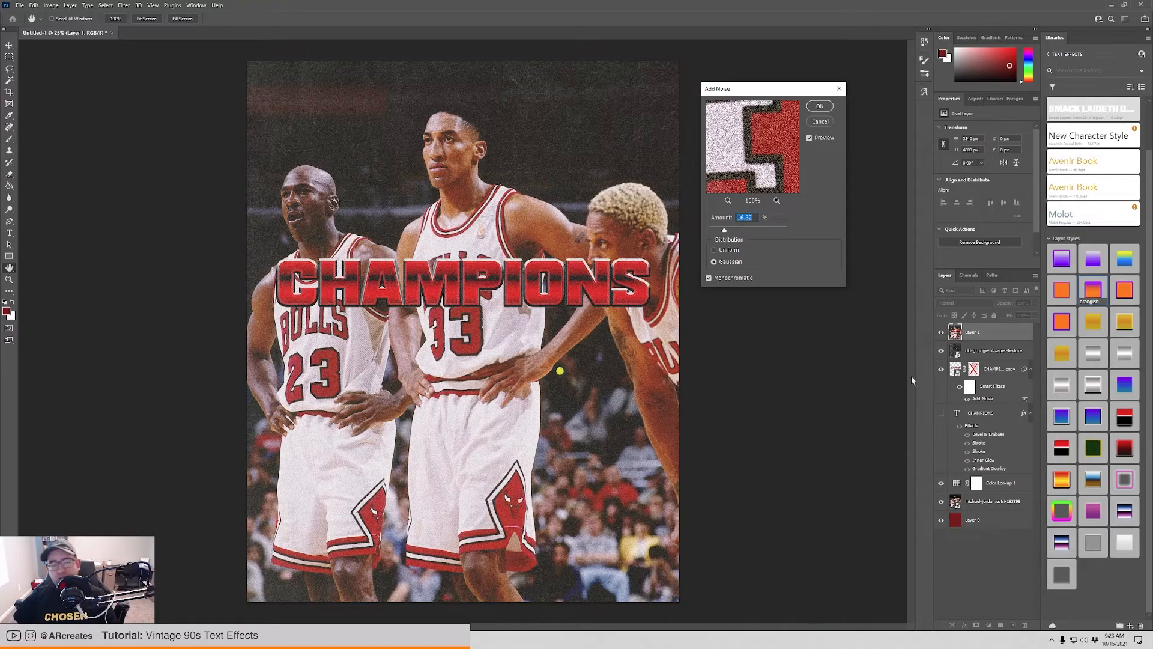
pyautogui.click(819, 106)
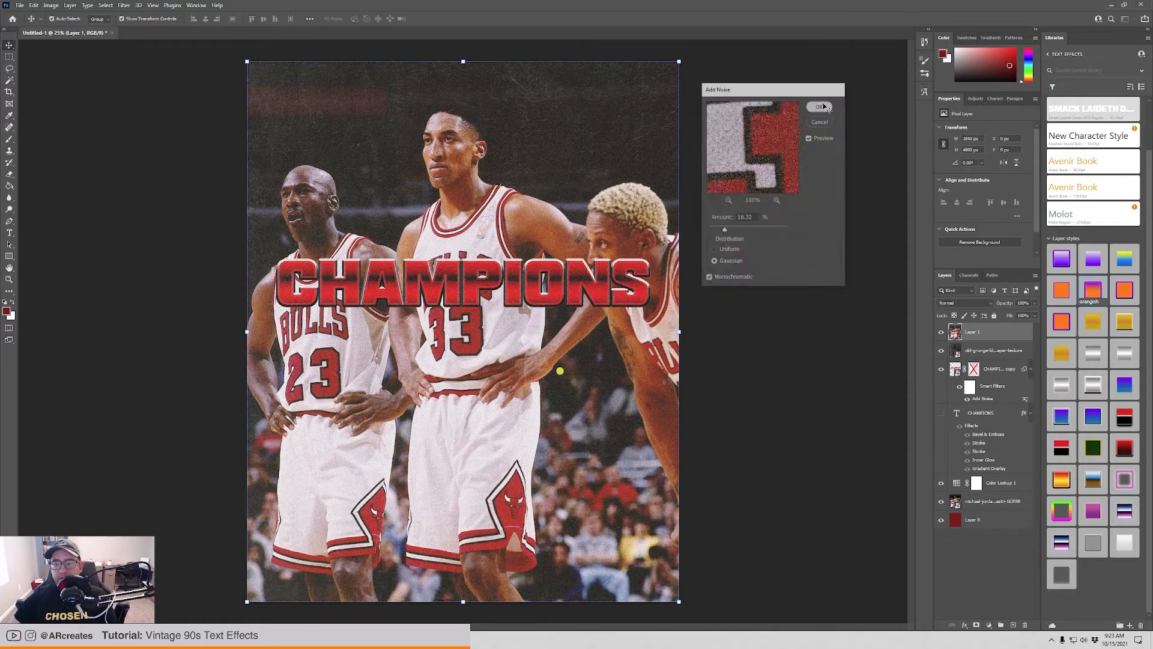
# Place the Poster Textures - 38 image from the Poster Textures folder as an embedded object.
pyautogui.click(20, 5)
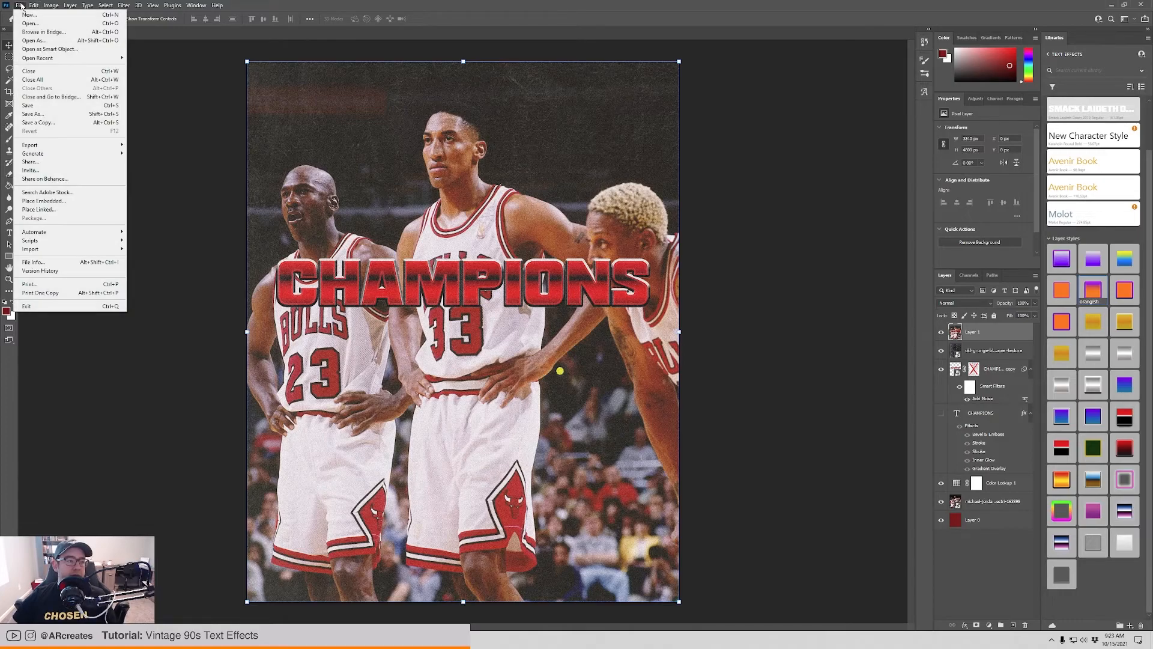
pyautogui.click(62, 203)
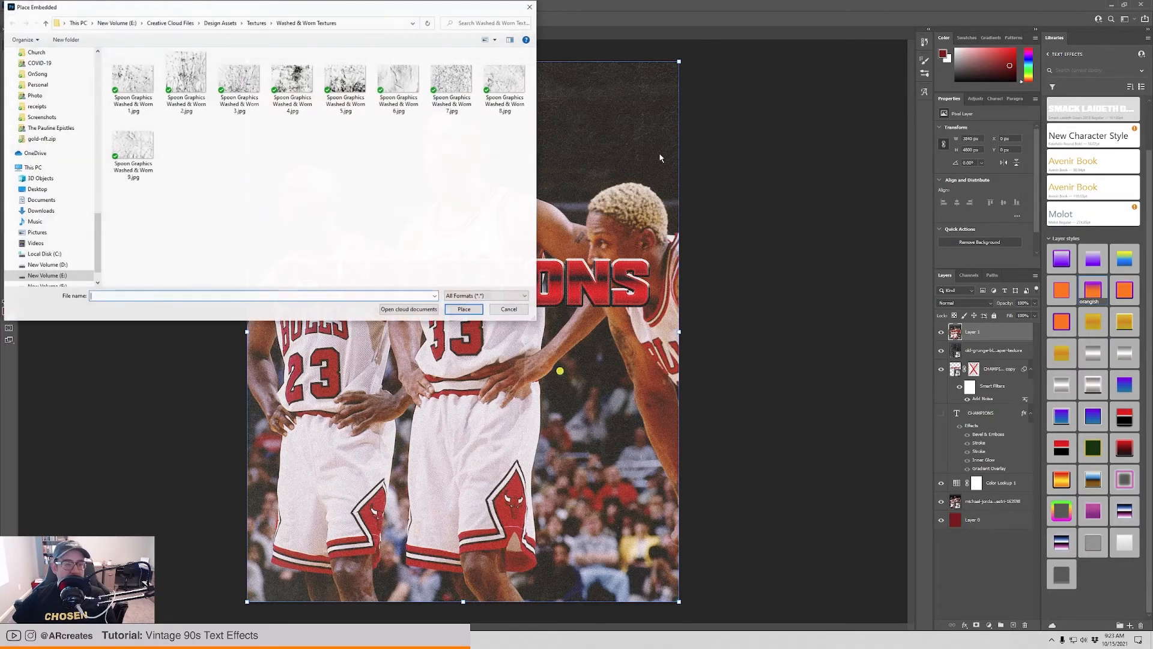
pyautogui.click(256, 23)
pyautogui.doubleClick(186, 172)
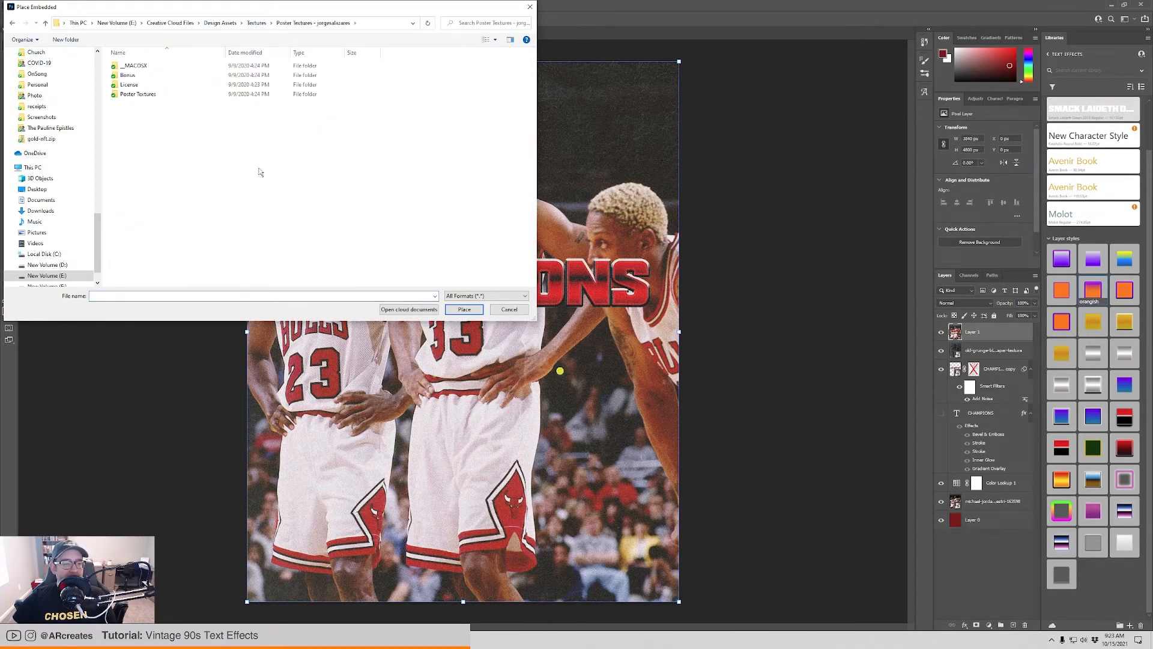
pyautogui.doubleClick(138, 94)
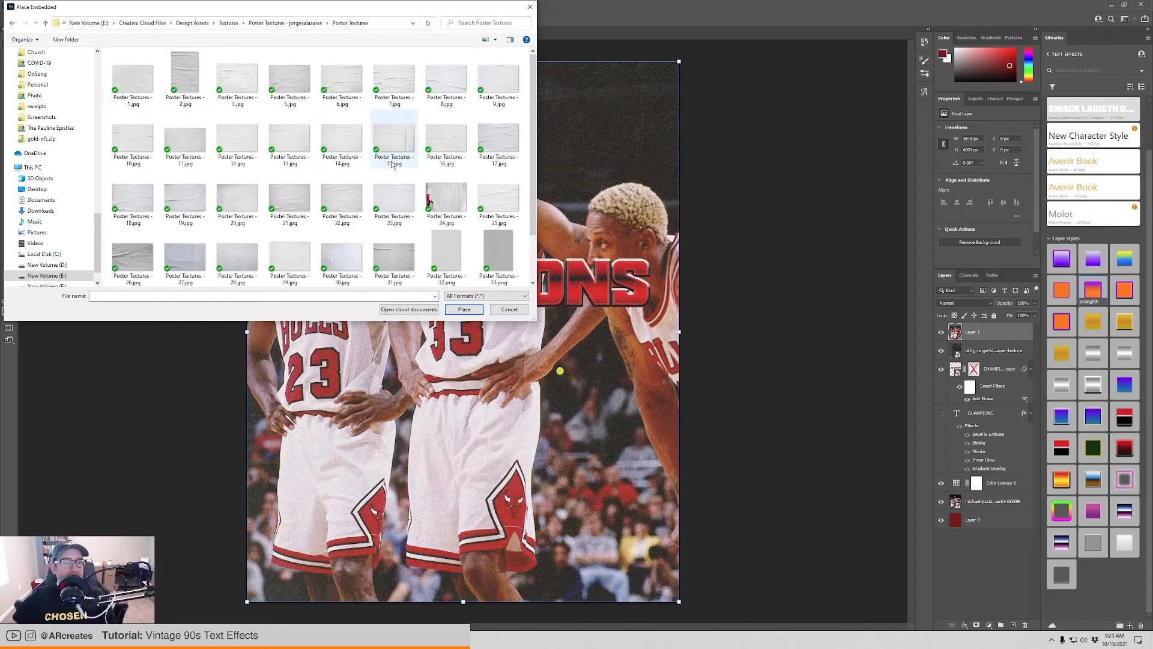
pyautogui.scroll(-1, 394, 192)
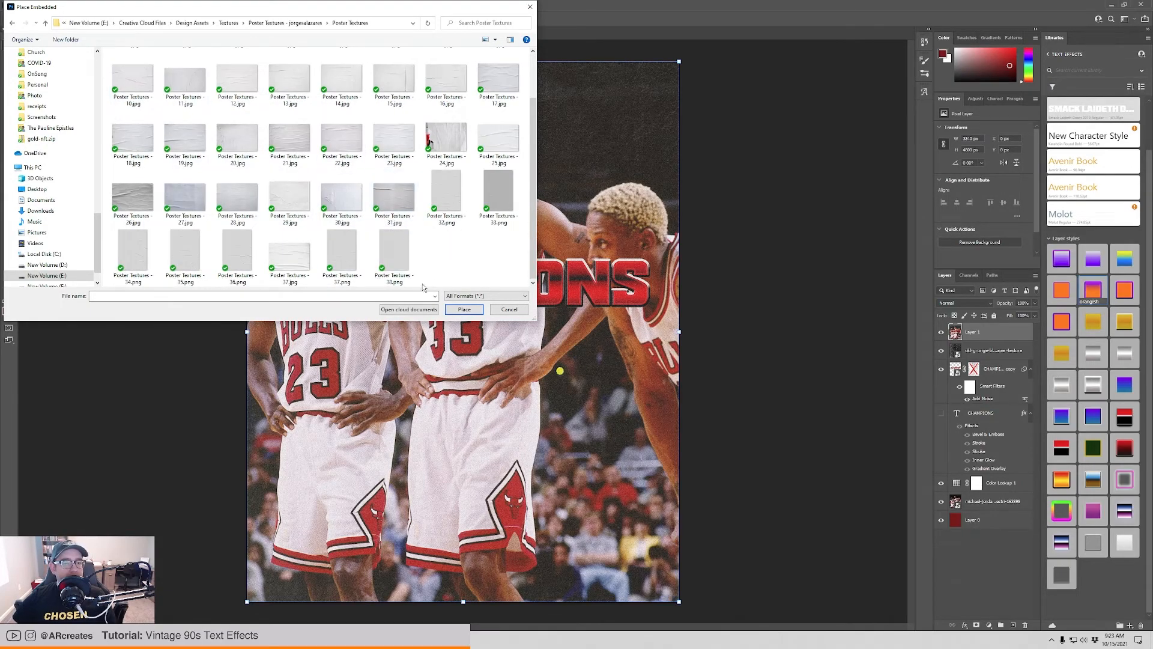
pyautogui.doubleClick(394, 253)
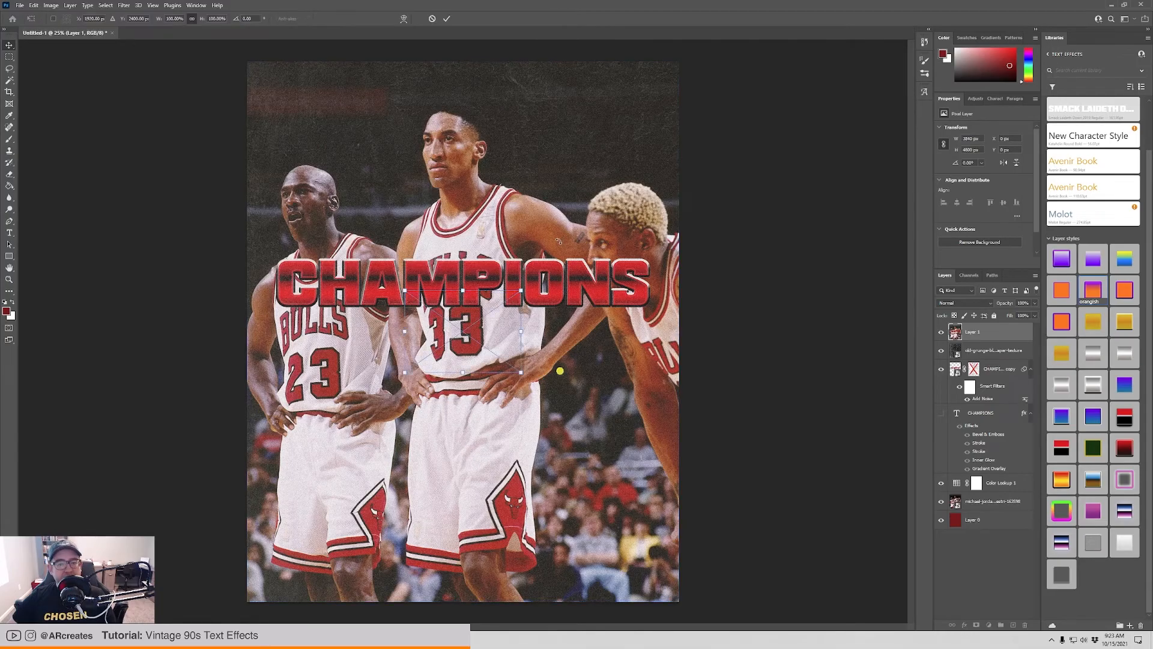
# Rotate the placed poster texture 90° and stretch it to cover the entire canvas.
pyautogui.moveTo(533, 290); pyautogui.dragTo(517, 393)
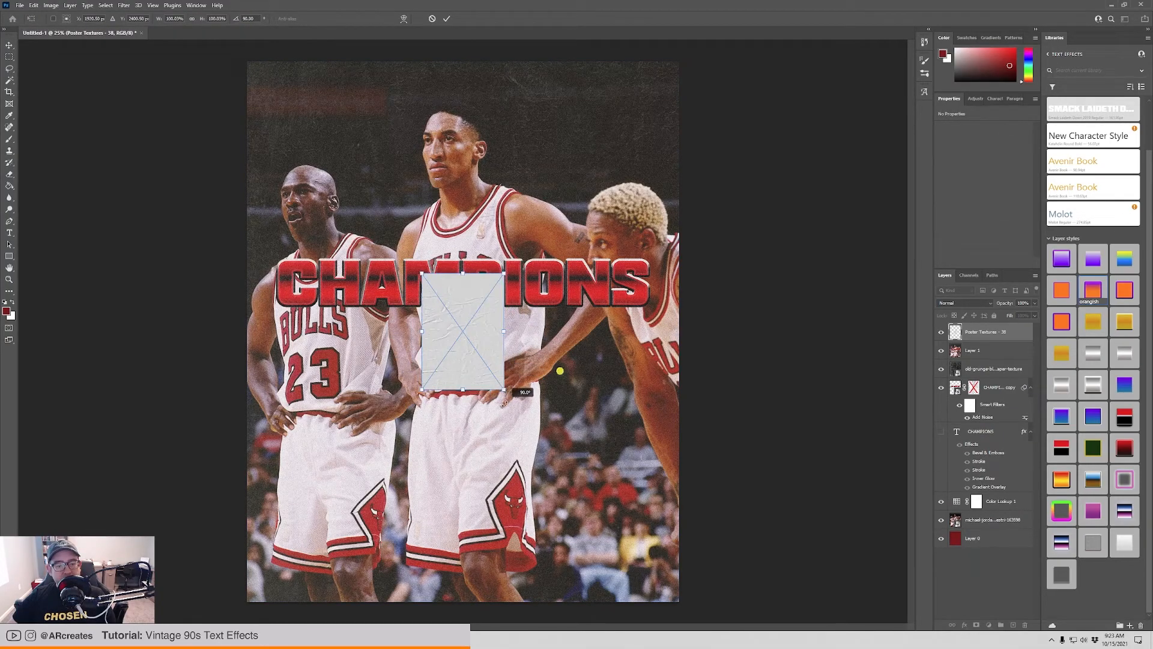
pyautogui.moveTo(506, 266); pyautogui.dragTo(681, 60)
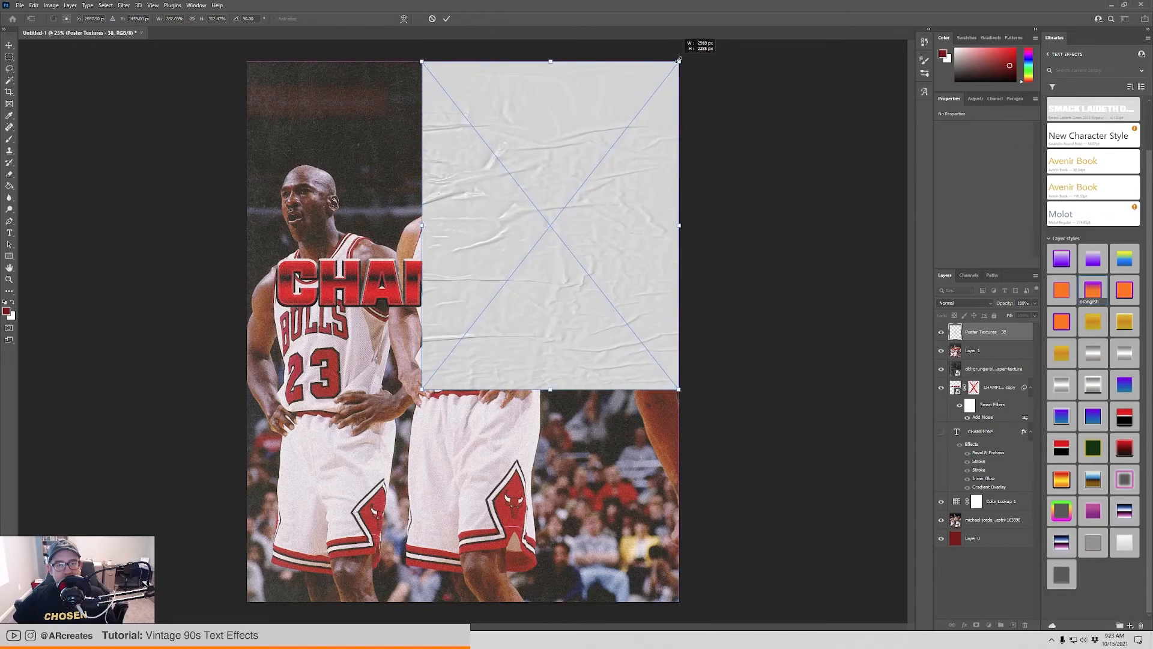
pyautogui.moveTo(422, 389); pyautogui.dragTo(246, 601)
pyautogui.press('Return')
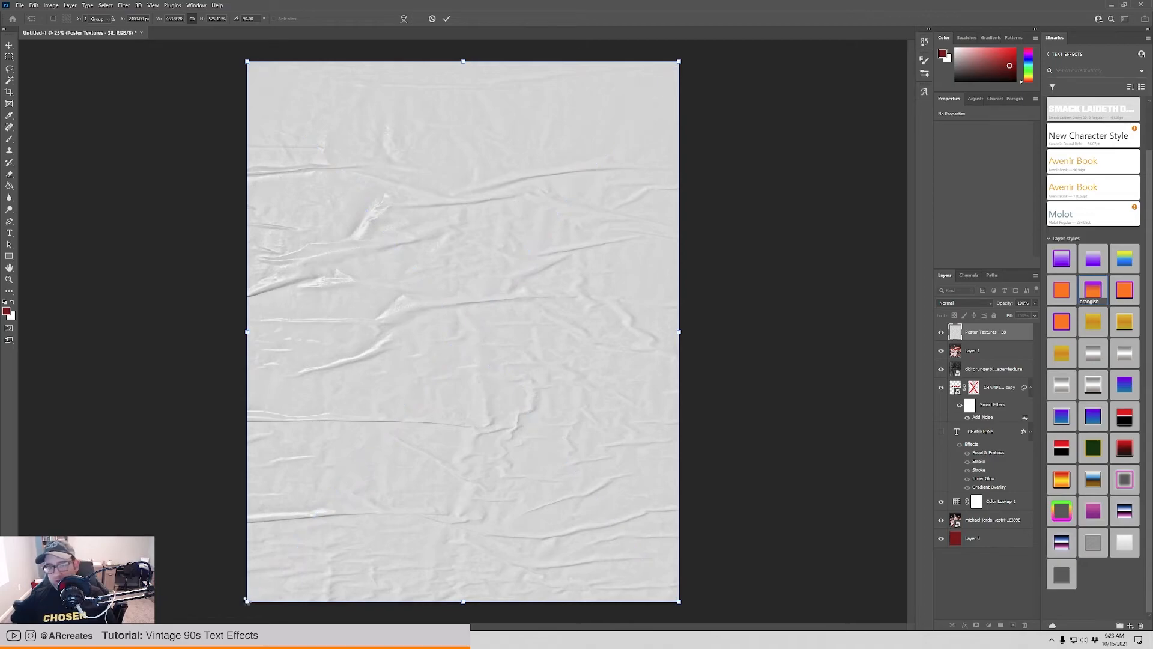
# Set the poster texture layer's blend mode to Divide and compare the poster with and without it.
pyautogui.click(954, 305)
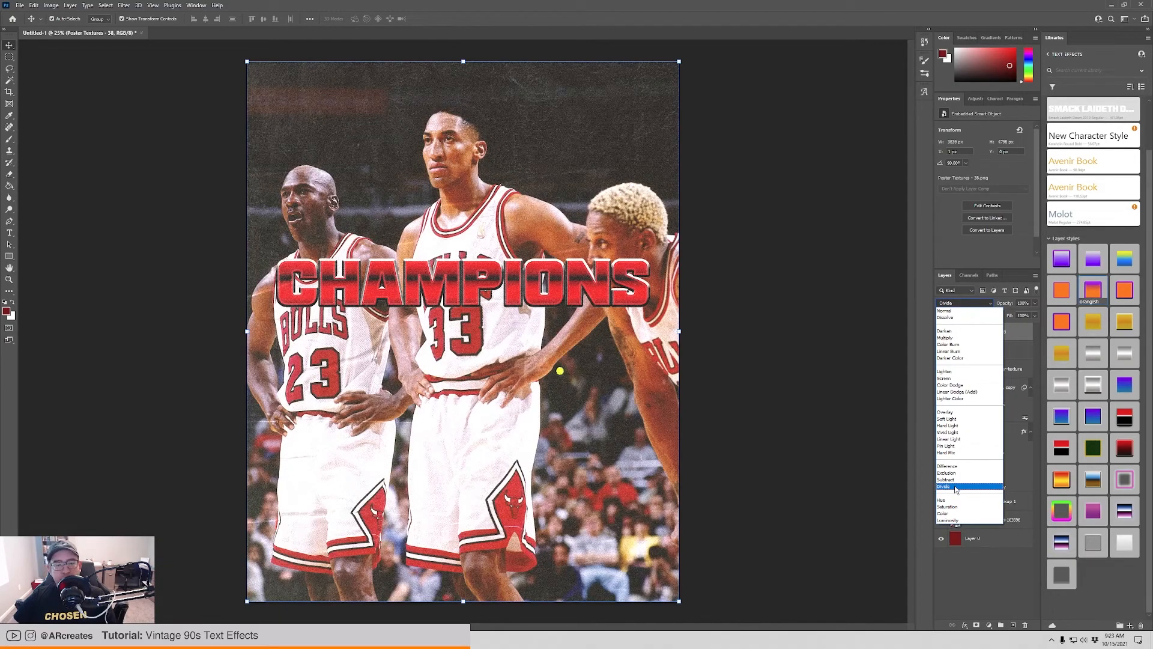
pyautogui.click(955, 487)
pyautogui.click(942, 333)
pyautogui.click(942, 333)
pyautogui.click(942, 333)
pyautogui.click(942, 333)
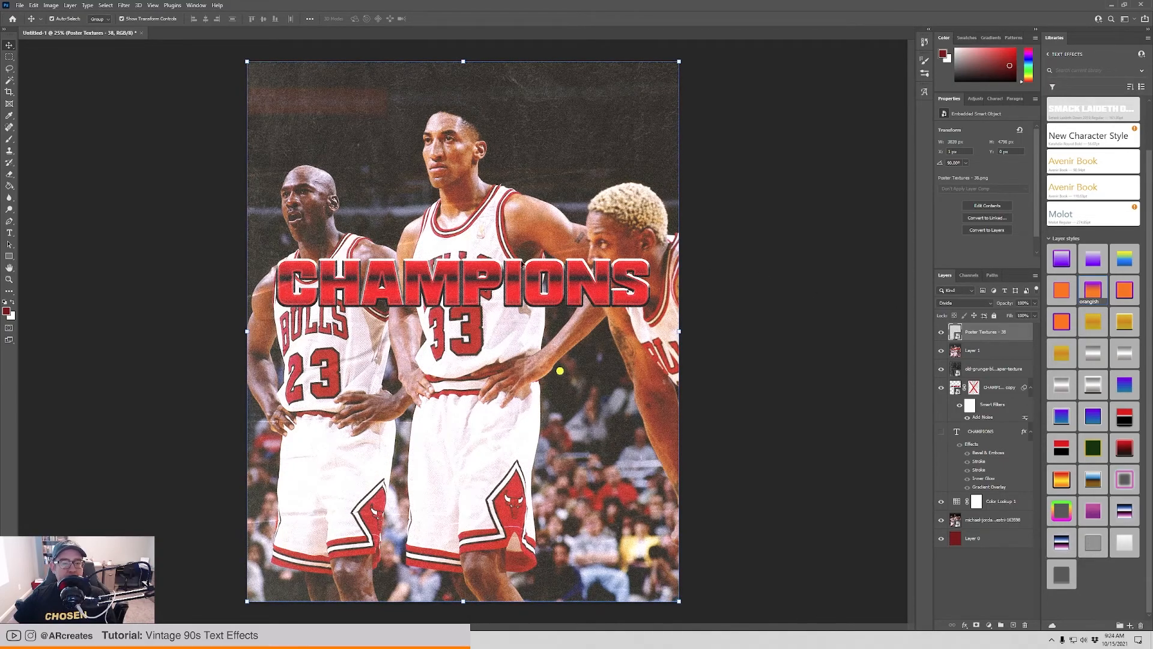